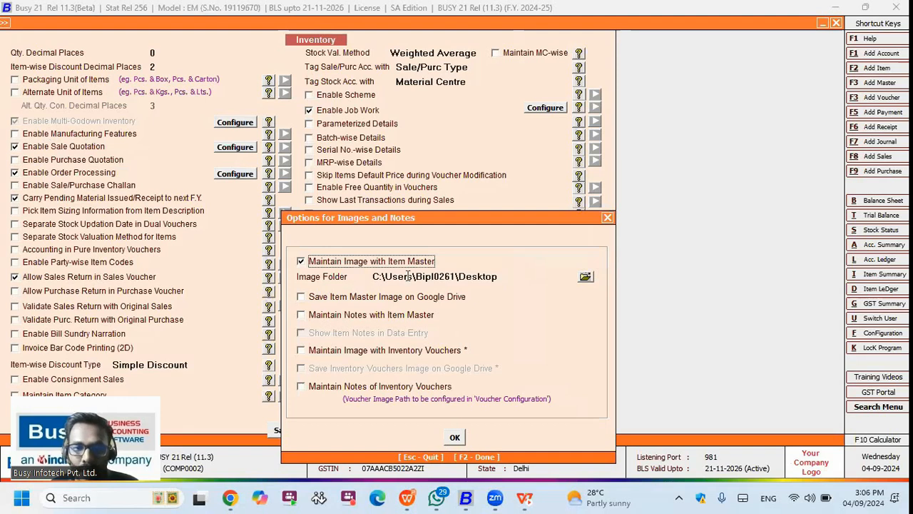
Step: Set the item image folder to Desktop\Notepad\Images and save the options
{"action": "left_click", "coordinate": [371, 281]}
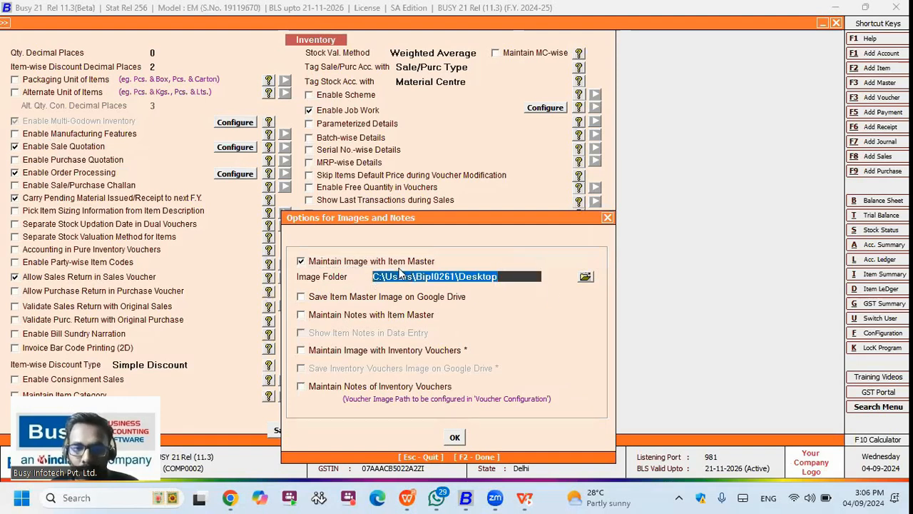
{"action": "left_click", "coordinate": [590, 279]}
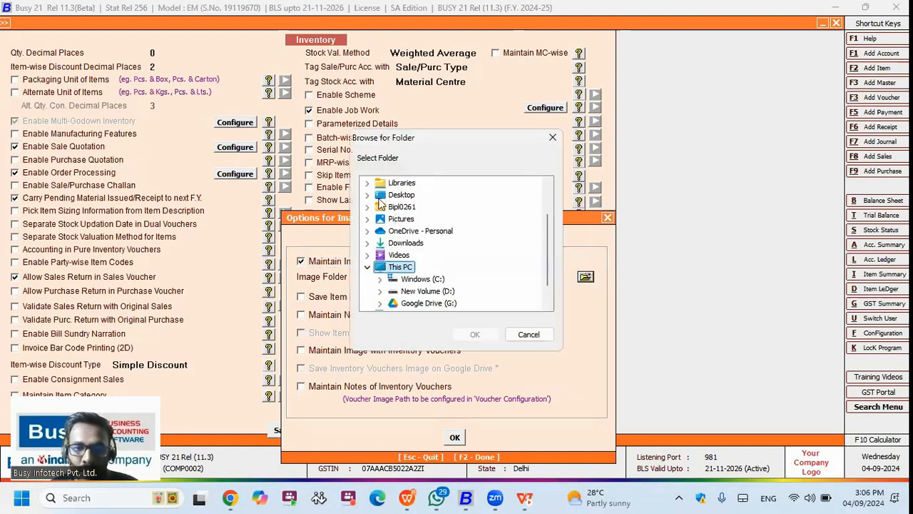
{"action": "left_click", "coordinate": [368, 195]}
{"action": "left_click", "coordinate": [380, 207]}
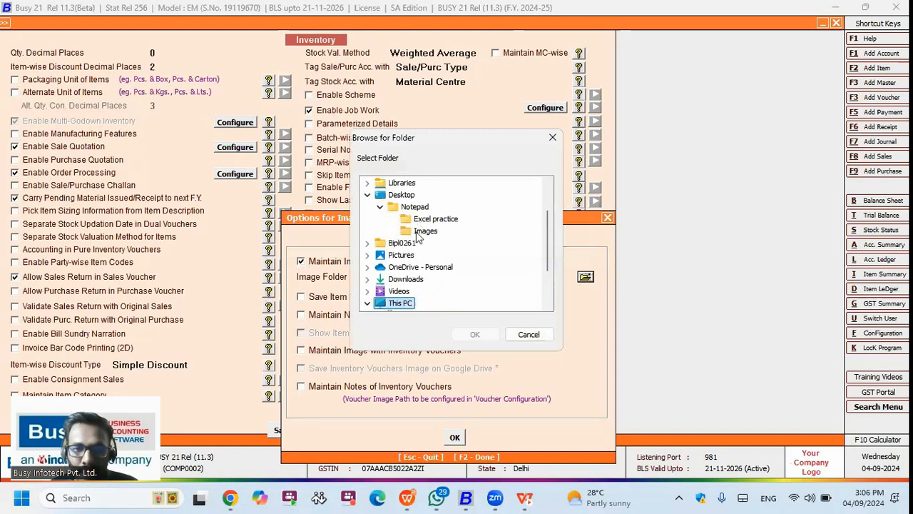
{"action": "left_click", "coordinate": [447, 233]}
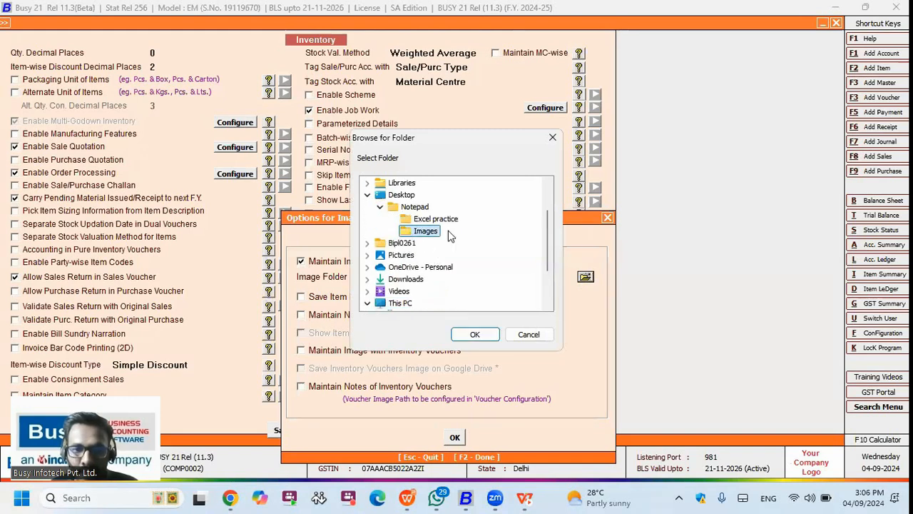
{"action": "left_click", "coordinate": [484, 331]}
{"action": "key", "text": "F2"}
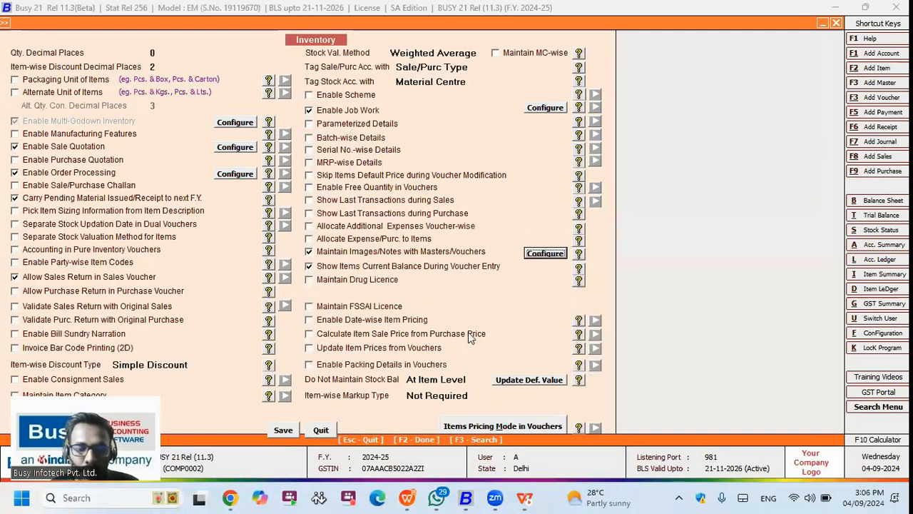
{"action": "key", "text": "F2"}
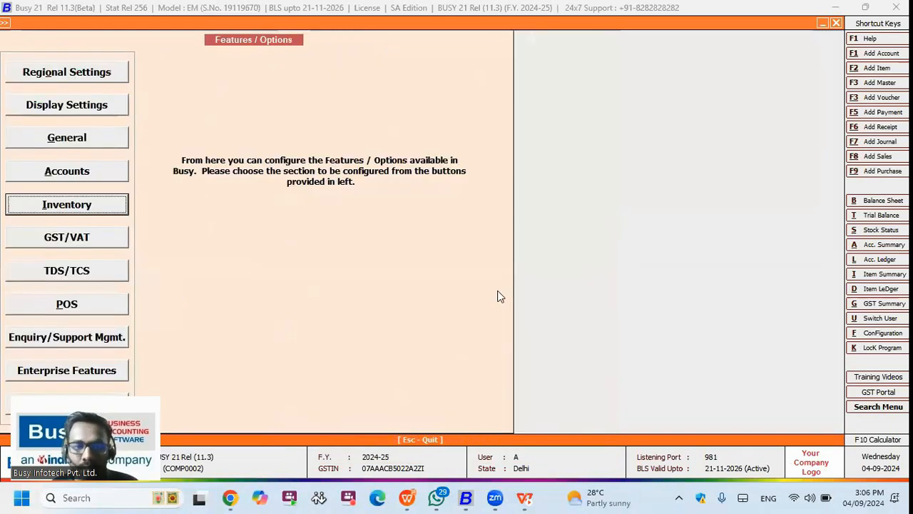
{"action": "key", "text": "Escape"}
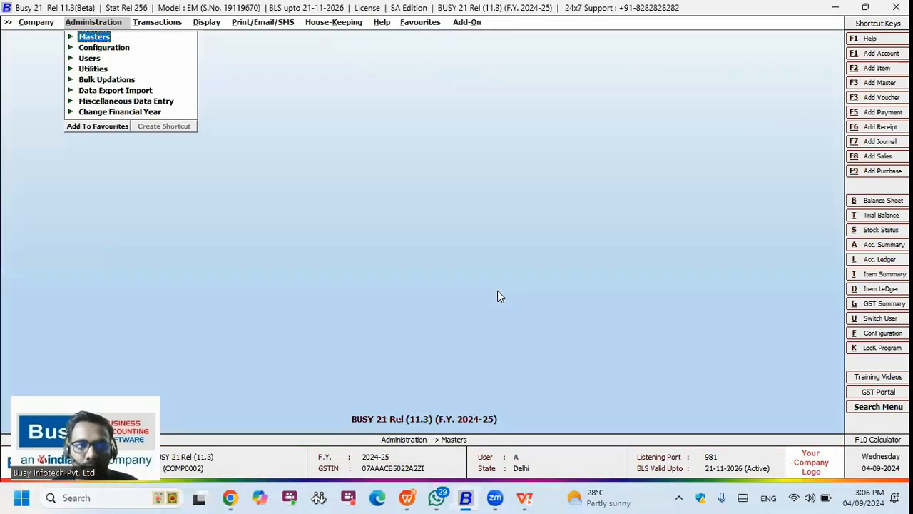
Step: Open the Acer Moniter - 21.5 Inch item master for modification and view its picture
{"action": "key", "text": "Return"}
{"action": "key", "text": "i"}
{"action": "key", "text": "Return"}
{"action": "key", "text": "m"}
{"action": "key", "text": "Return"}
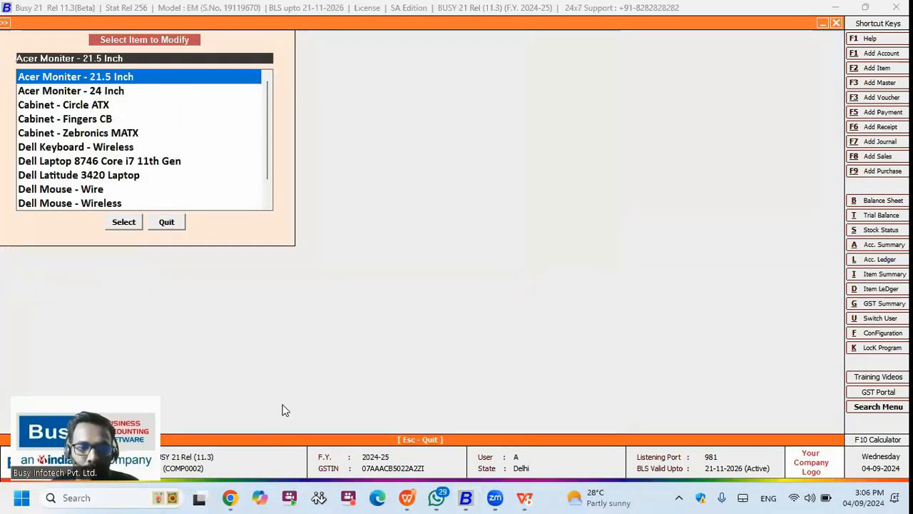
{"action": "key", "text": "Return"}
{"action": "left_click", "coordinate": [247, 427]}
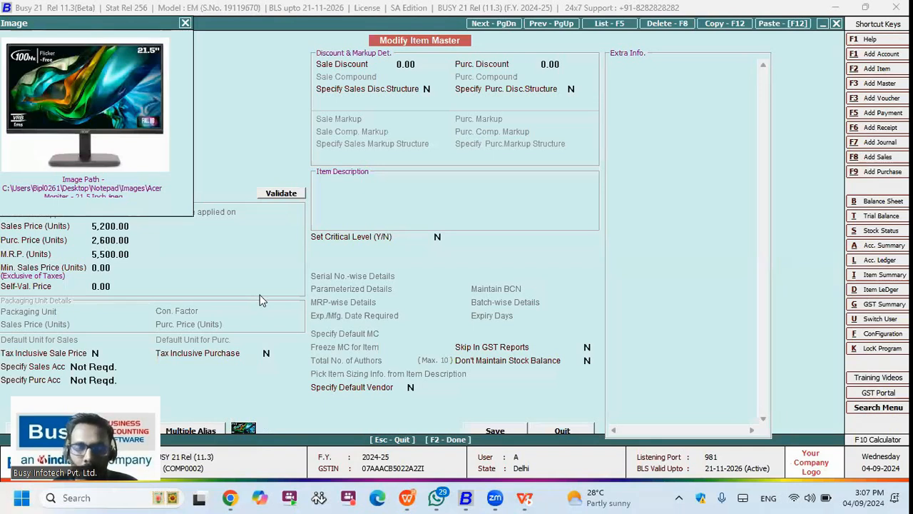
Step: Go to Stock Status in the printable reports list
{"action": "key", "text": "Escape"}
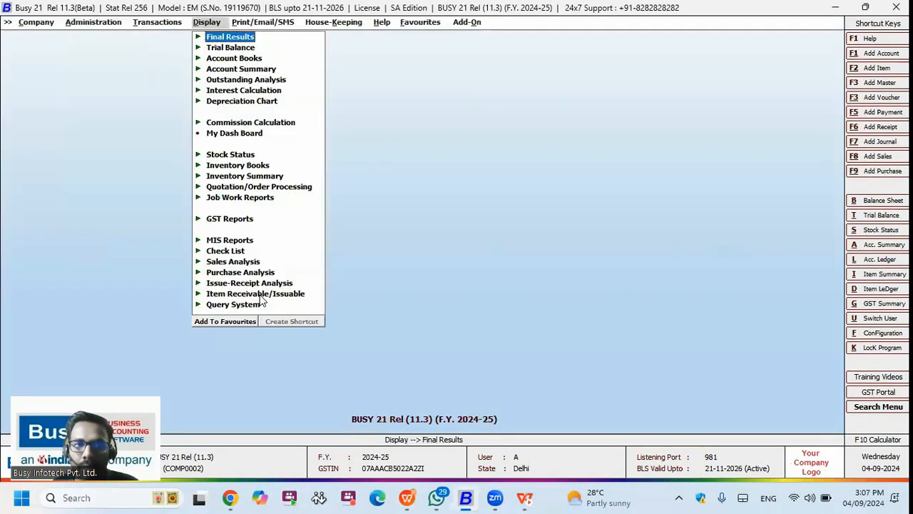
{"action": "key", "text": "Right"}
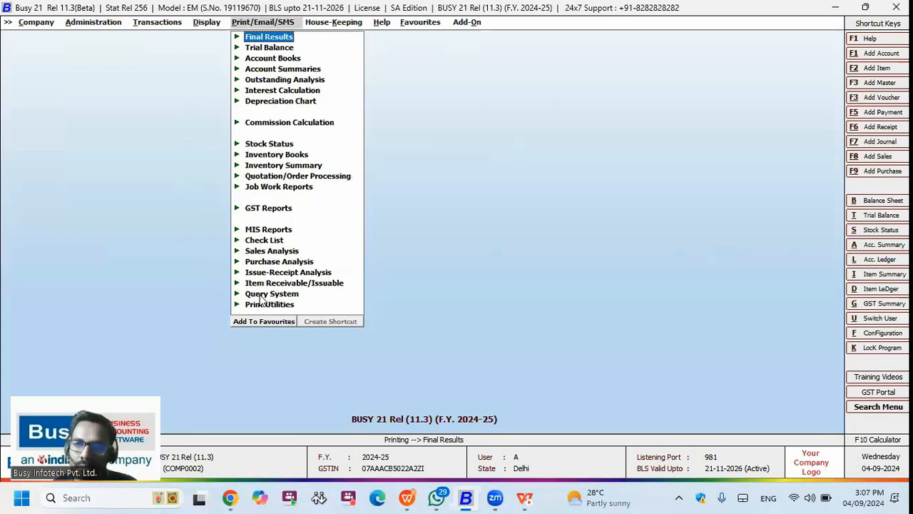
{"action": "key", "text": "Down"}
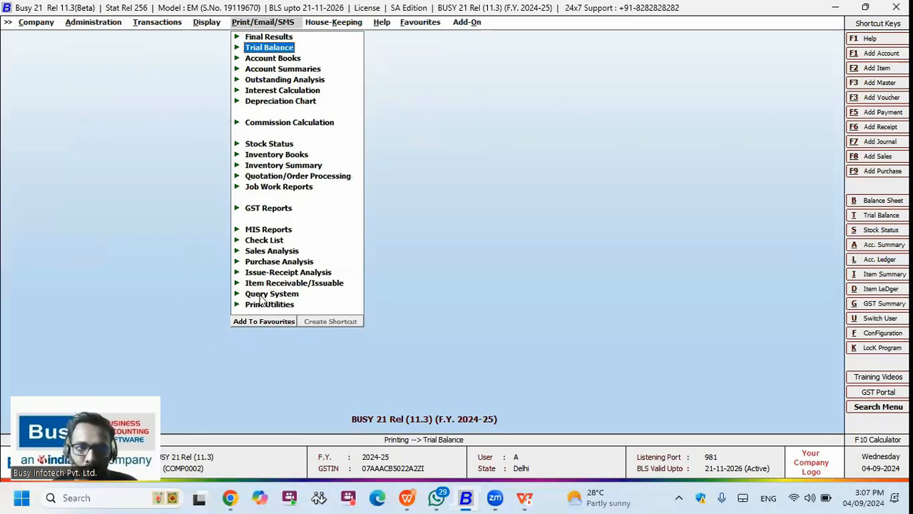
{"action": "key", "text": "s"}
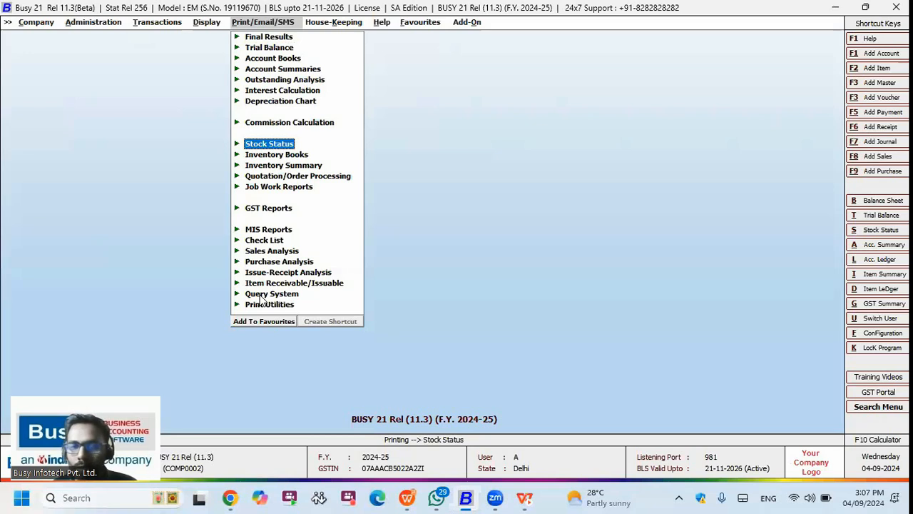
{"action": "key", "text": "Left"}
{"action": "key", "text": "Down"}
{"action": "key", "text": "Down"}
{"action": "key", "text": "Down"}
{"action": "key", "text": "Down"}
{"action": "key", "text": "Down"}
{"action": "key", "text": "Down"}
{"action": "key", "text": "Down"}
{"action": "key", "text": "Down"}
{"action": "key", "text": "Down"}
{"action": "key", "text": "Down"}
{"action": "key", "text": "Up"}
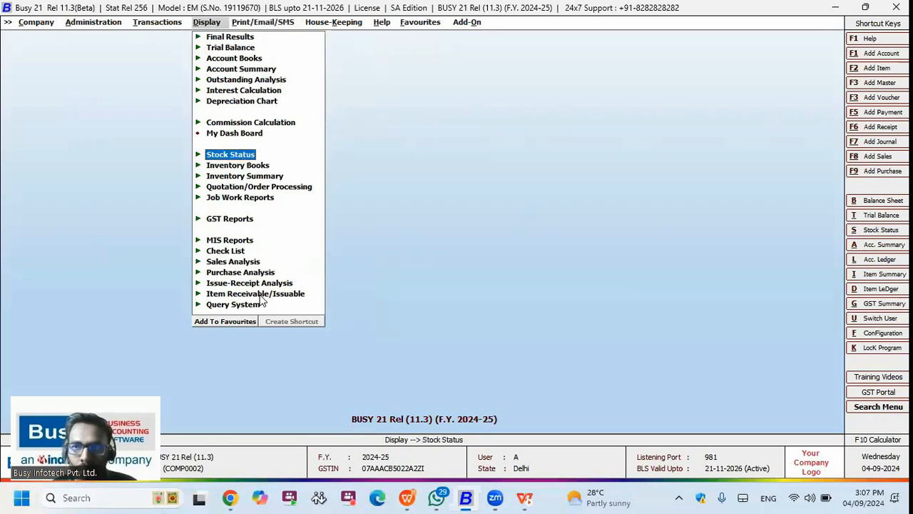
{"action": "key", "text": "Right"}
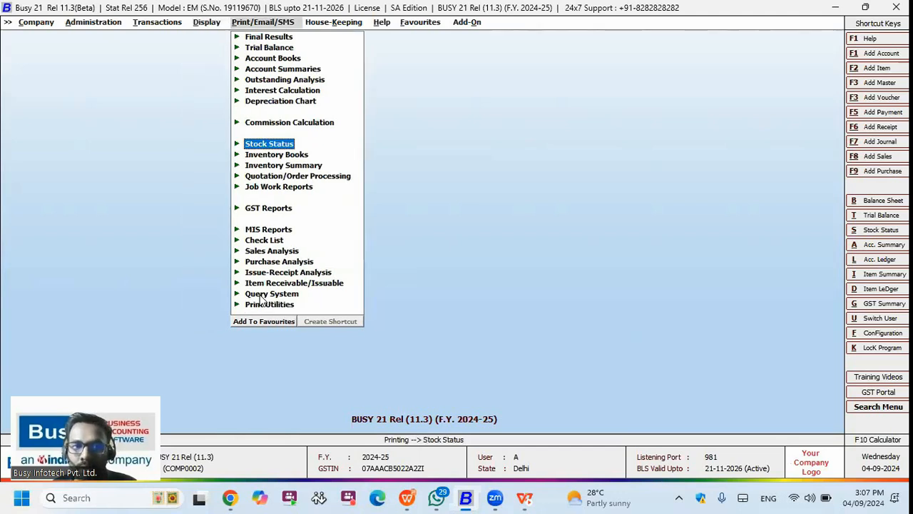
Step: Open the Closing Stock – Alphabetical balances-only report and step through its options, keeping Print Item Image Y
{"action": "key", "text": "Return"}
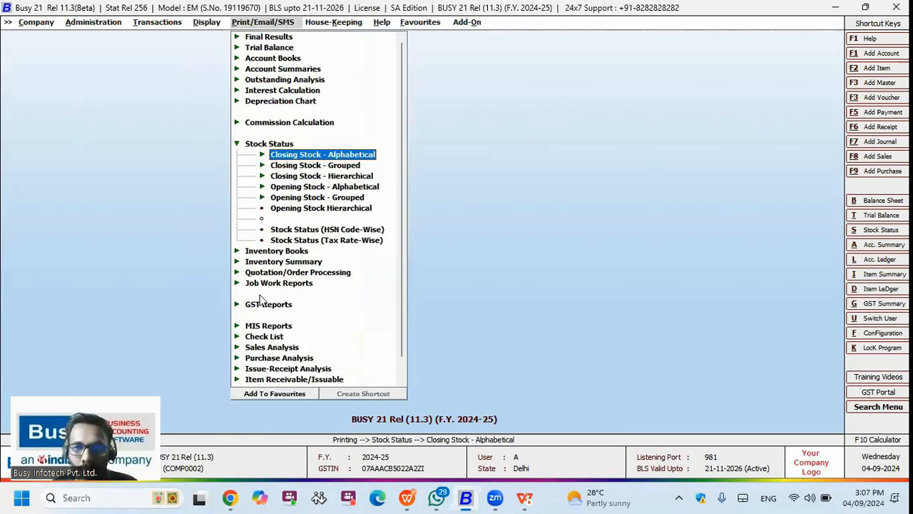
{"action": "key", "text": "Return"}
{"action": "key", "text": "Return"}
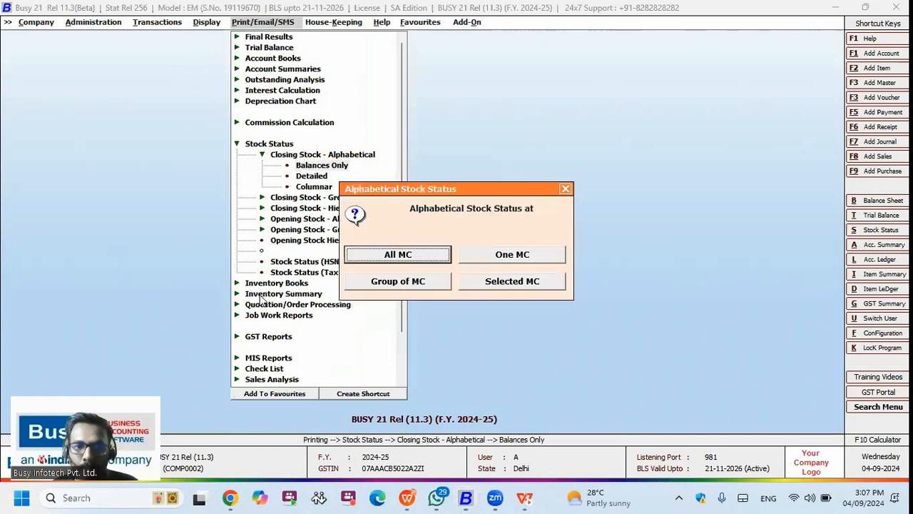
{"action": "key", "text": "Return"}
{"action": "key", "text": "Return"}
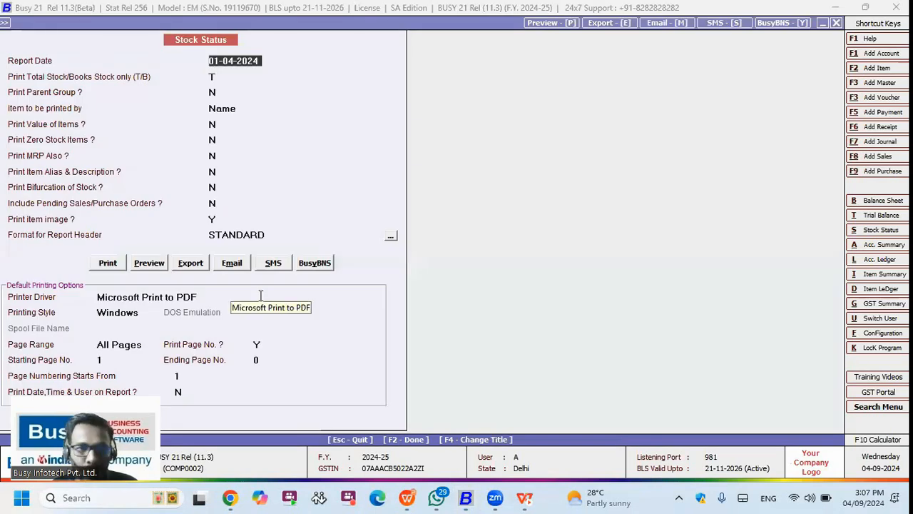
{"action": "key", "text": "Return"}
{"action": "key", "text": "Return"}
{"action": "key", "text": "Return"}
{"action": "key", "text": "Return"}
{"action": "key", "text": "Return"}
{"action": "key", "text": "Return"}
{"action": "key", "text": "Return"}
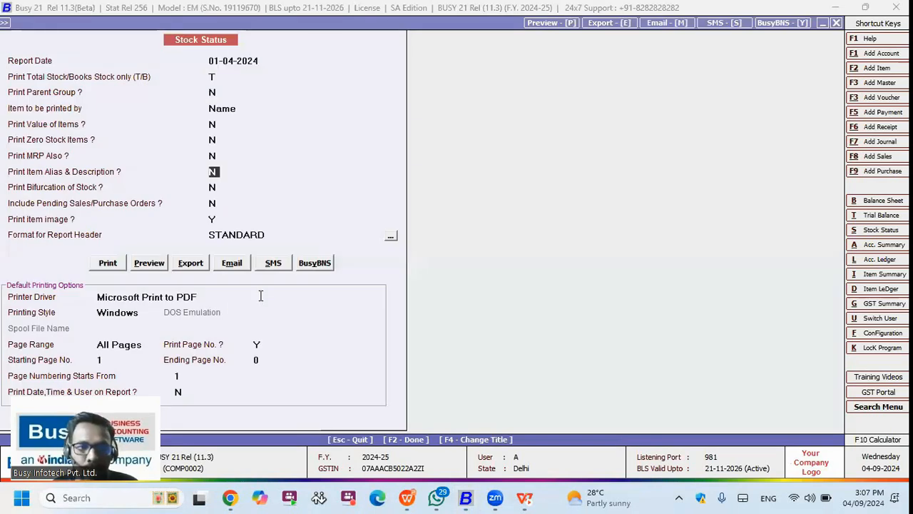
{"action": "key", "text": "Return"}
{"action": "key", "text": "Return"}
{"action": "key", "text": "Return"}
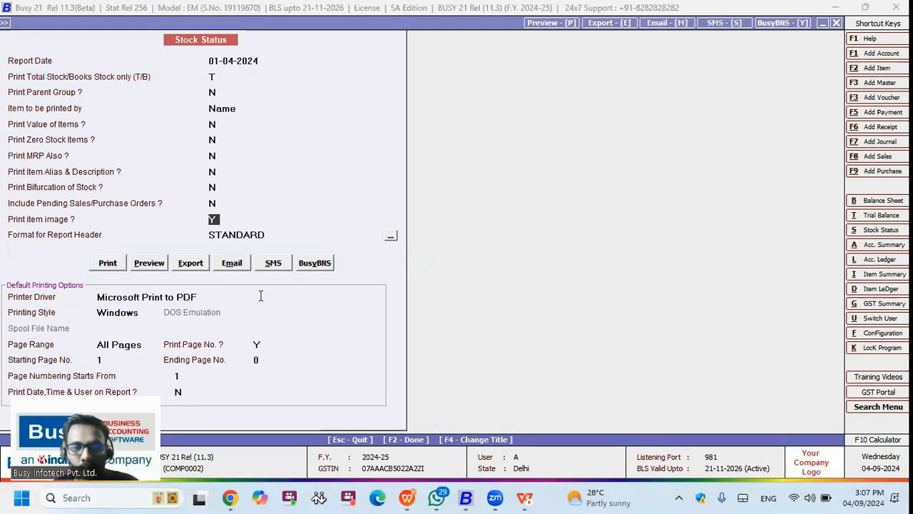
{"action": "left_click", "coordinate": [149, 263]}
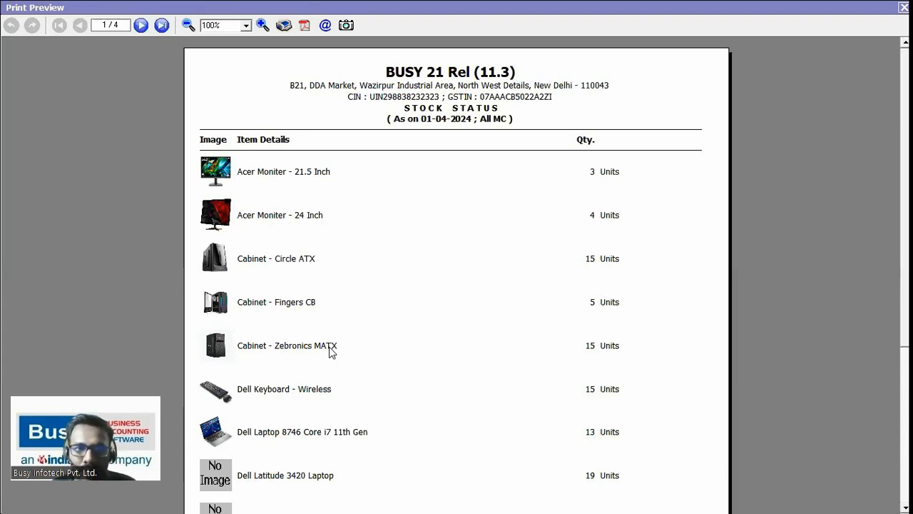
{"action": "key", "text": "Escape"}
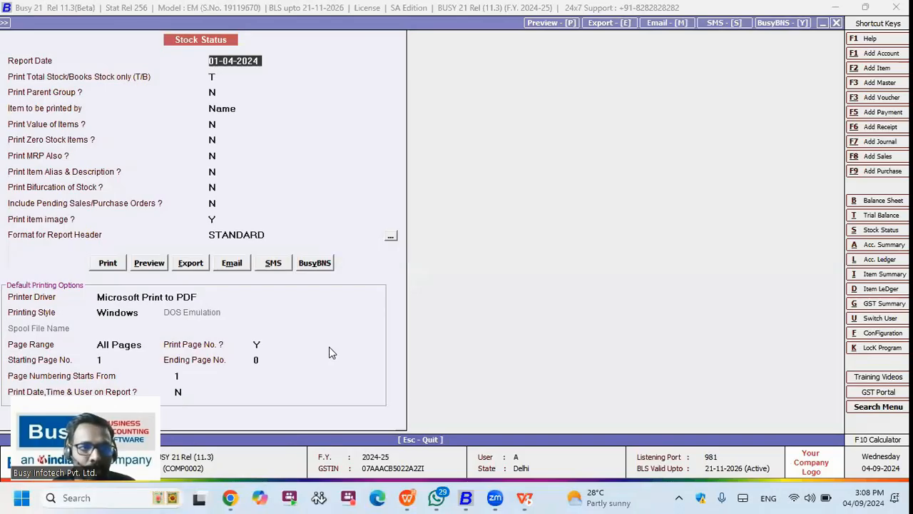
Step: Set Print Value of Items to Y, then leave the stock status report options
{"action": "key", "text": "Return"}
{"action": "key", "text": "Return"}
{"action": "key", "text": "Return"}
{"action": "key", "text": "Return"}
{"action": "key", "text": "y"}
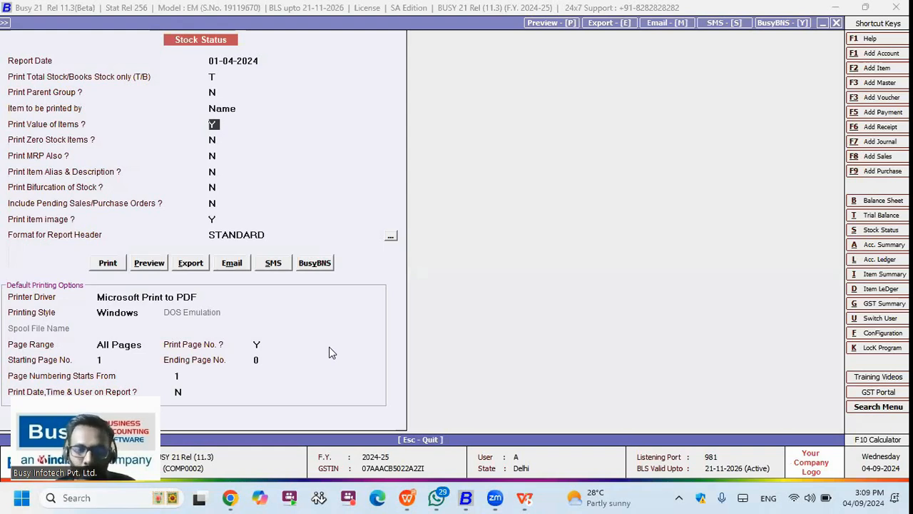
{"action": "key", "text": "Down"}
{"action": "key", "text": "Down"}
{"action": "key", "text": "Down"}
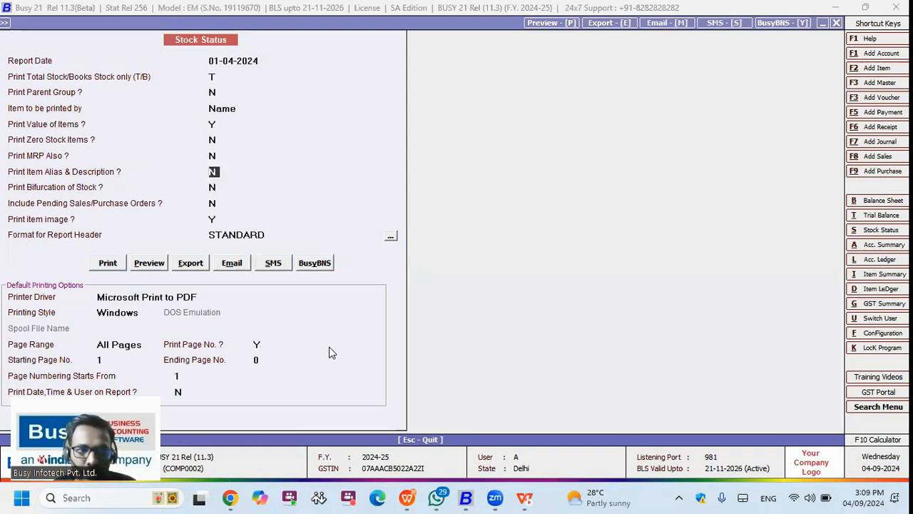
{"action": "key", "text": "Escape"}
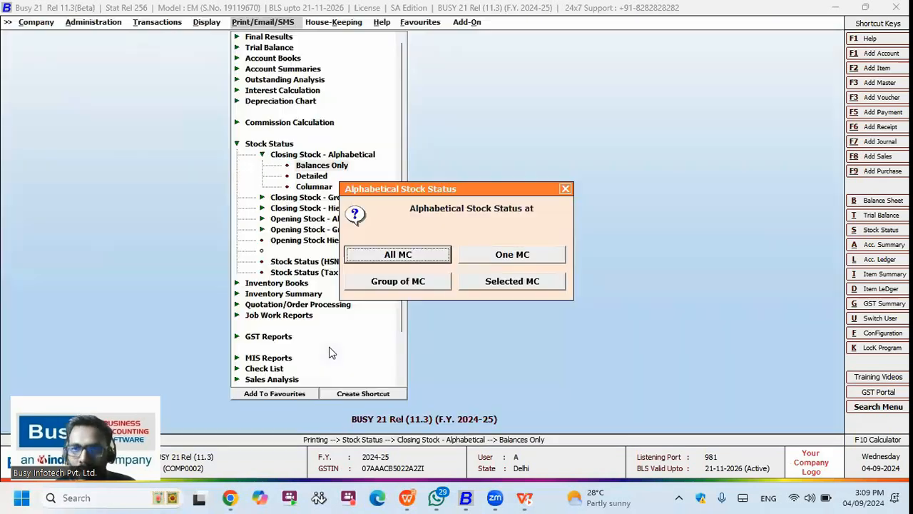
{"action": "key", "text": "Escape"}
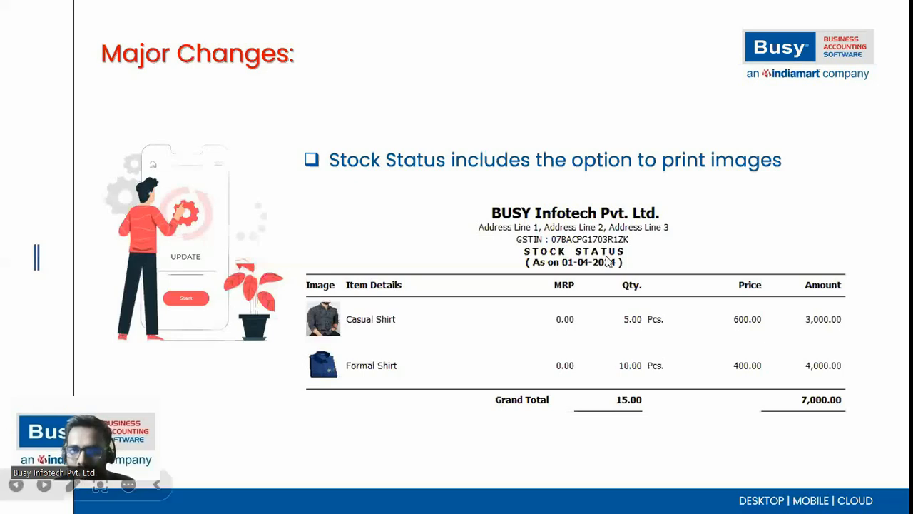
Step: Show the Minor Changes slide on bank O/D credit limits, then return to BUSY's Administration menu
{"action": "key", "text": "Right"}
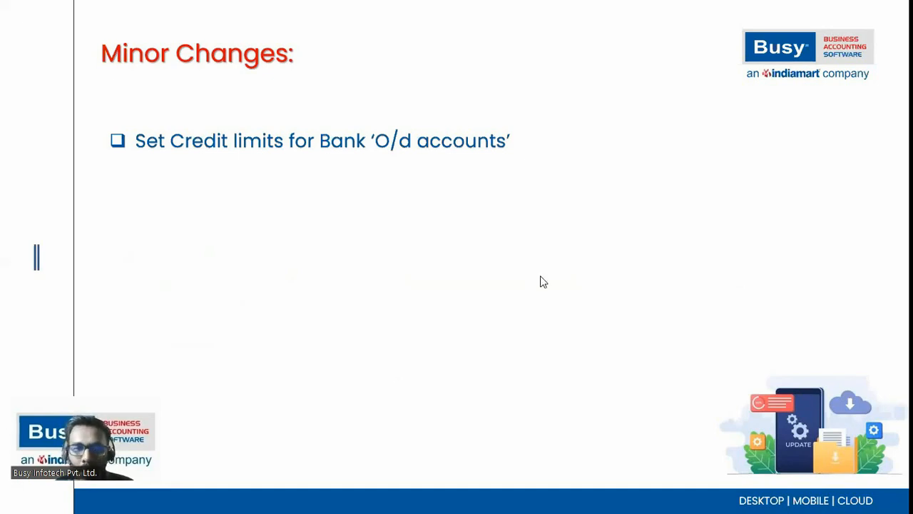
{"action": "key", "text": "alt+Tab"}
{"action": "key", "text": "alt+a"}
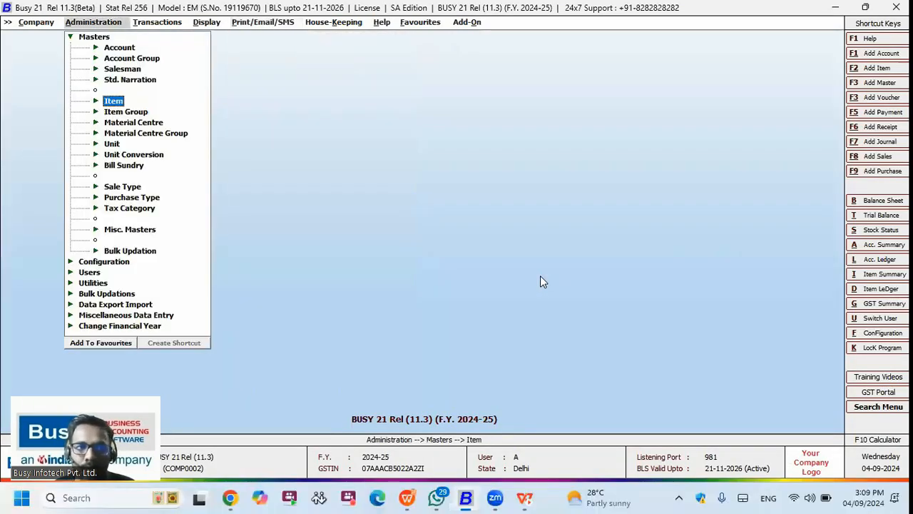
Step: Open the Accounts section of Features and Options
{"action": "key", "text": "Escape"}
{"action": "key", "text": "Down"}
{"action": "key", "text": "Return"}
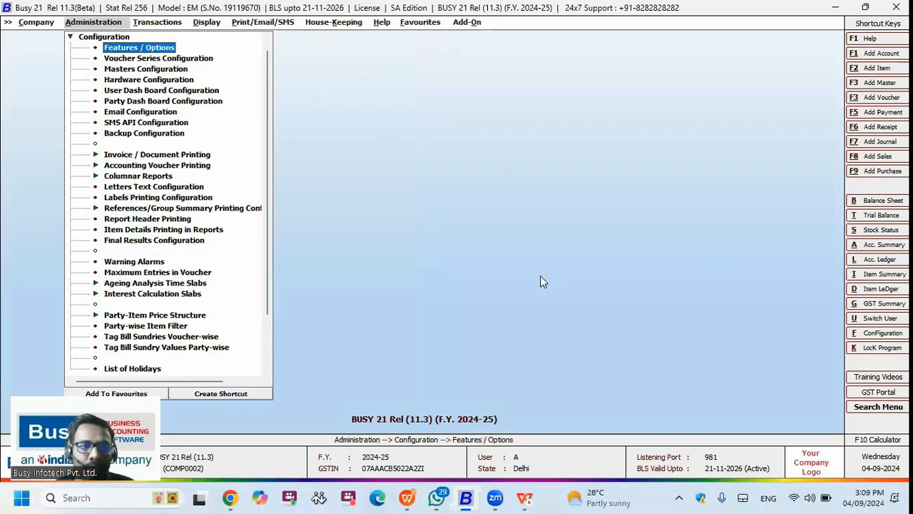
{"action": "key", "text": "Return"}
{"action": "key", "text": "Down"}
{"action": "key", "text": "Down"}
{"action": "key", "text": "Down"}
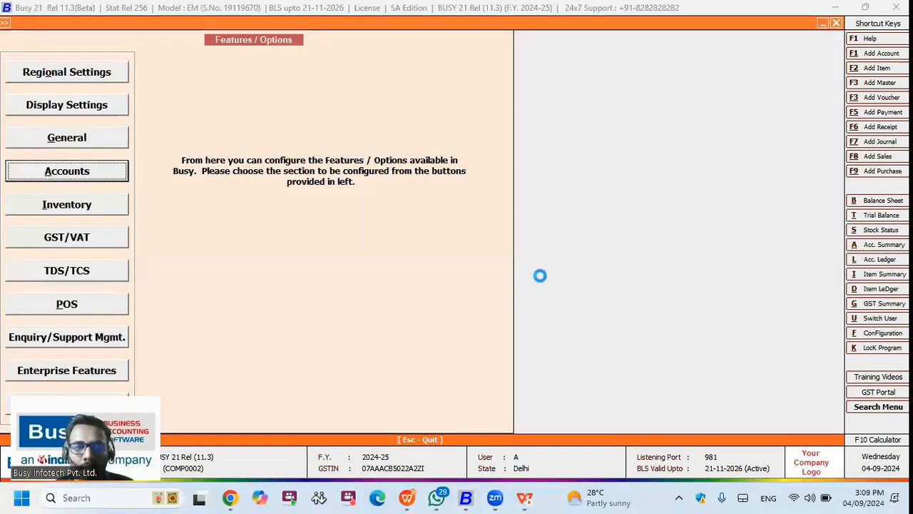
{"action": "key", "text": "Return"}
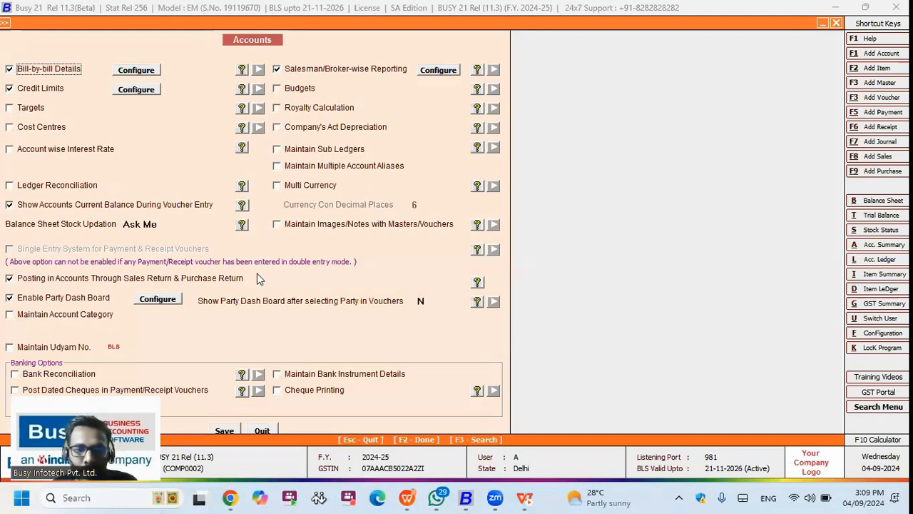
Step: Find Credit Limits by searching 'credi', check its configuration, then start a new account master
{"action": "key", "text": "F3"}
{"action": "type", "text": "credit"}
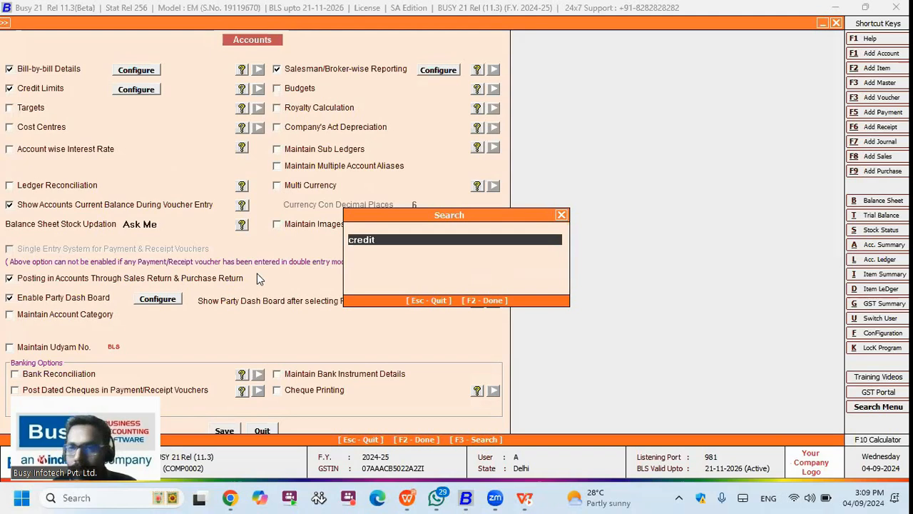
{"action": "key", "text": "Return"}
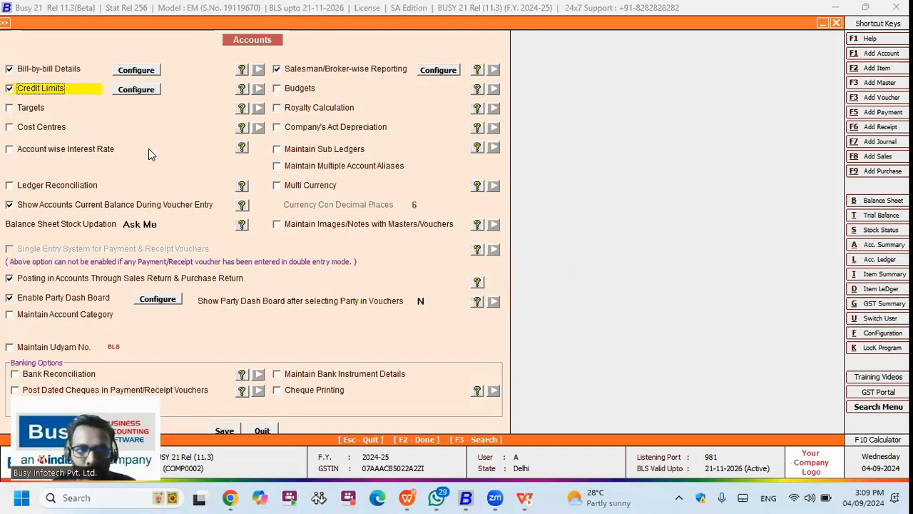
{"action": "key", "text": "Return"}
{"action": "key", "text": "Escape"}
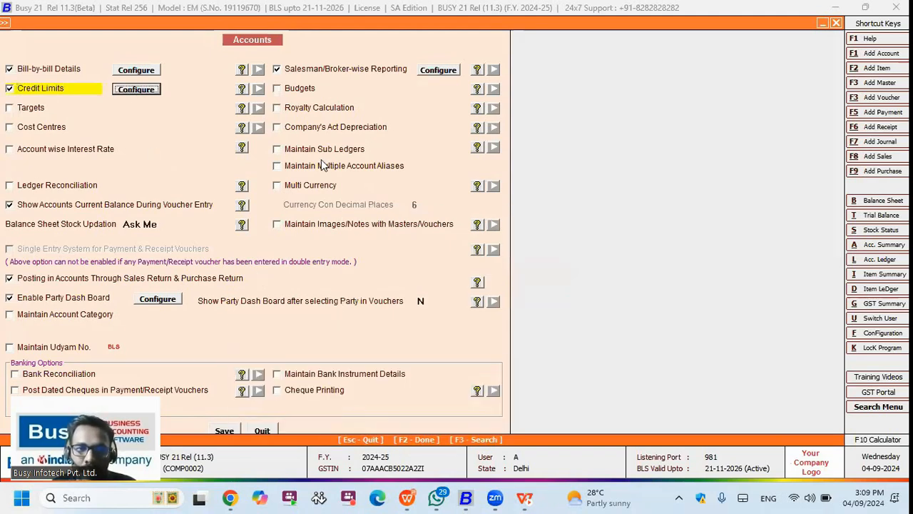
{"action": "key", "text": "Escape"}
{"action": "key", "text": "Escape"}
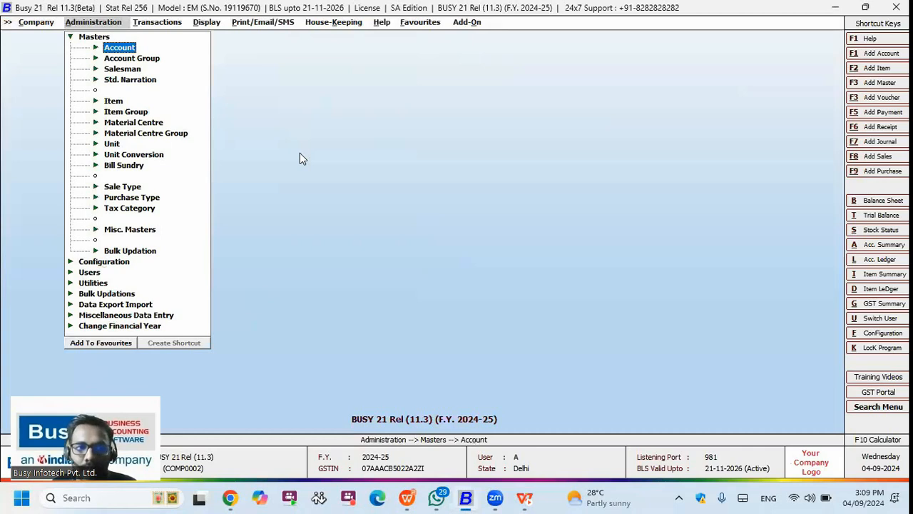
{"action": "key", "text": "alt+F1"}
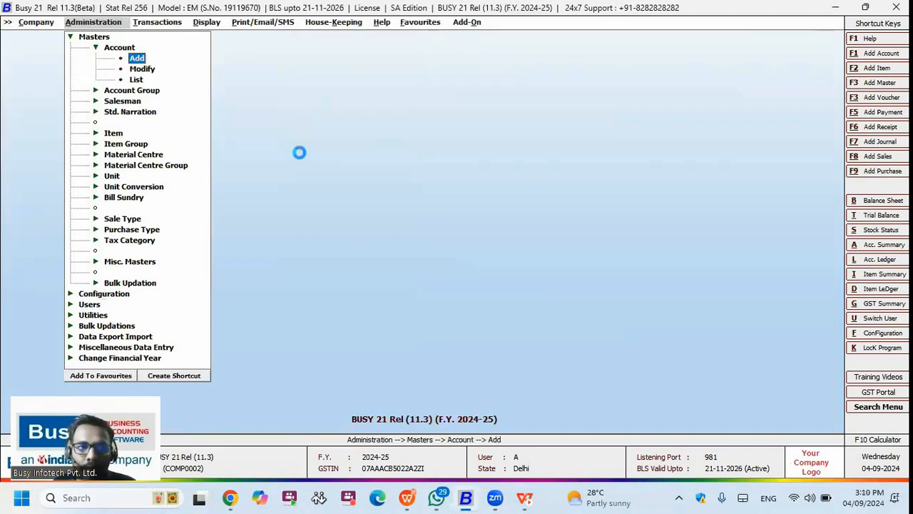
Step: Name the new account 'HDFC OD Account' under the Bank O/D Account group
{"action": "type", "text": "HDF"}
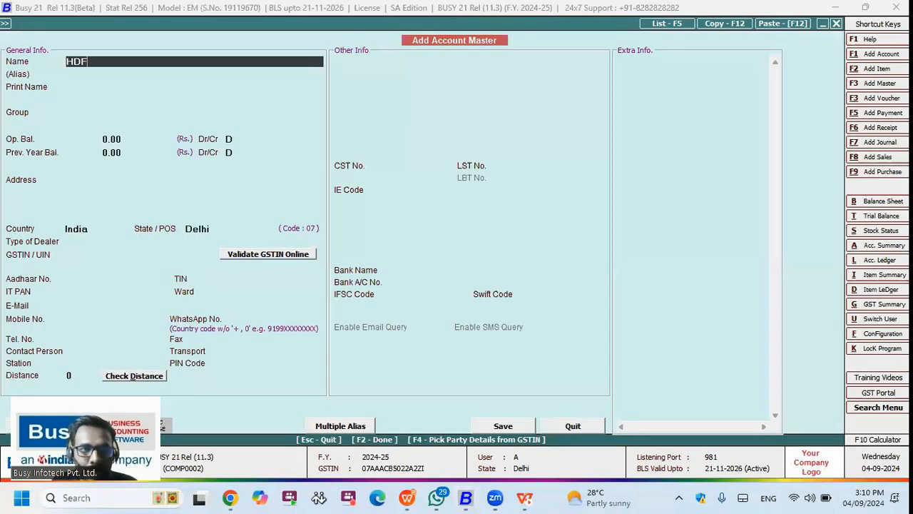
{"action": "type", "text": "C OD Account"}
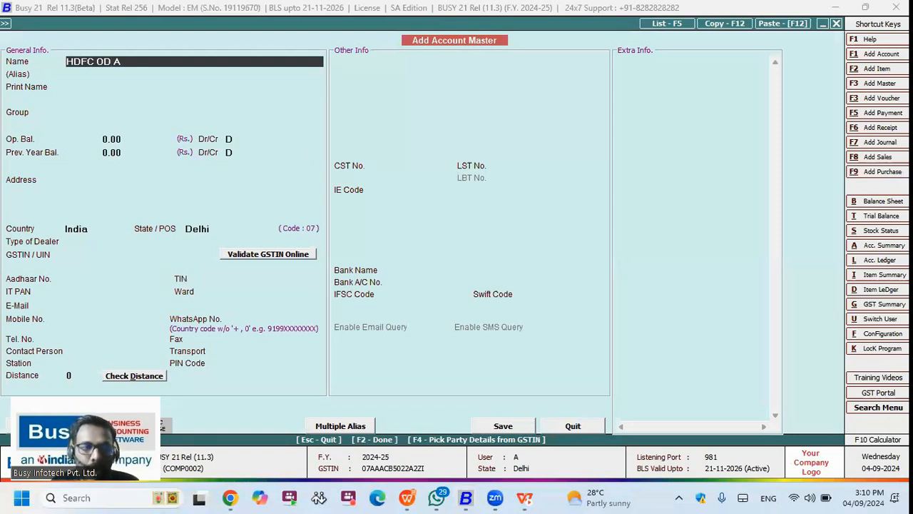
{"action": "key", "text": "Return"}
{"action": "key", "text": "Return"}
{"action": "key", "text": "Return"}
{"action": "type", "text": "s"}
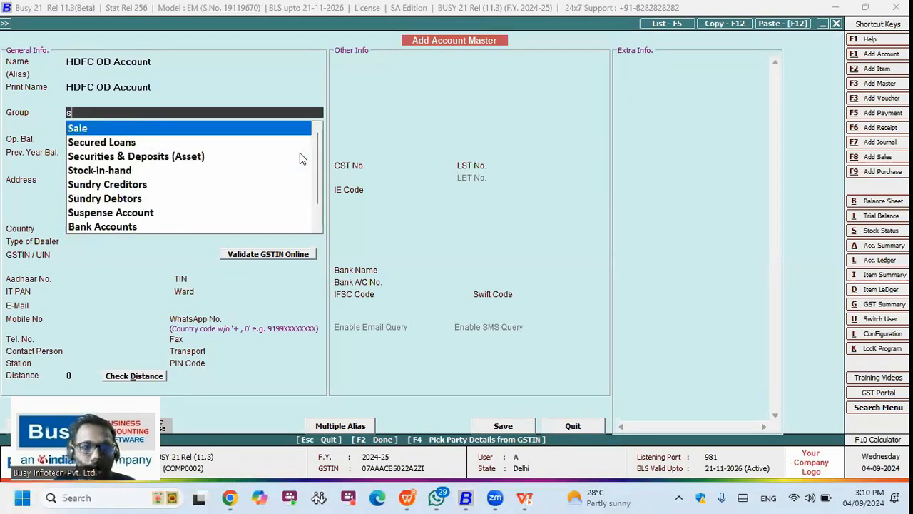
{"action": "key", "text": "BackSpace"}
{"action": "key", "text": "Down"}
{"action": "key", "text": "Return"}
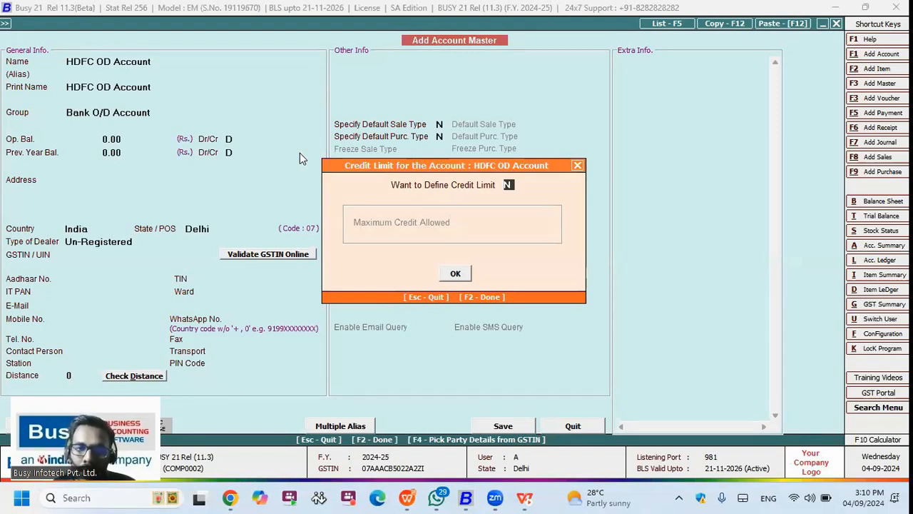
Step: Enable a 1,00,000 (1L) credit limit, save the account, and return to the menu
{"action": "type", "text": "y"}
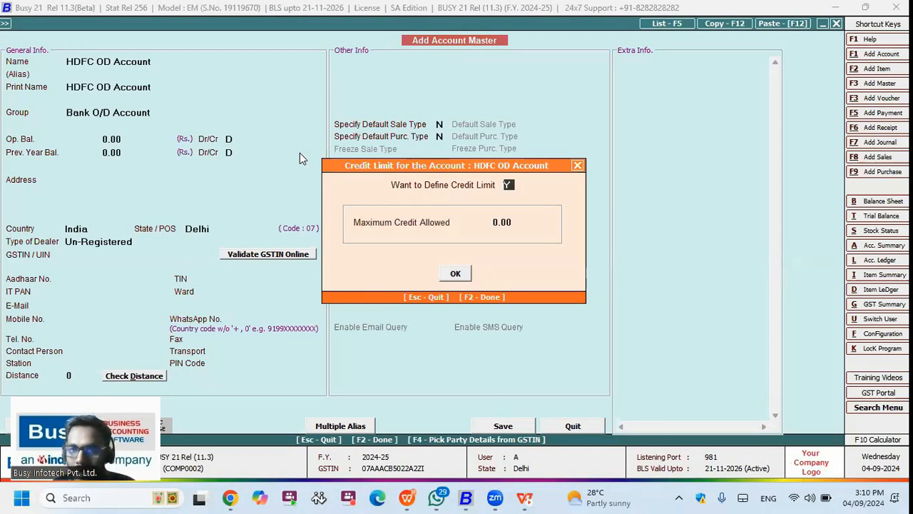
{"action": "key", "text": "Return"}
{"action": "type", "text": "1000"}
{"action": "key", "text": "BackSpace"}
{"action": "key", "text": "BackSpace"}
{"action": "key", "text": "BackSpace"}
{"action": "type", "text": "L"}
{"action": "key", "text": "Return"}
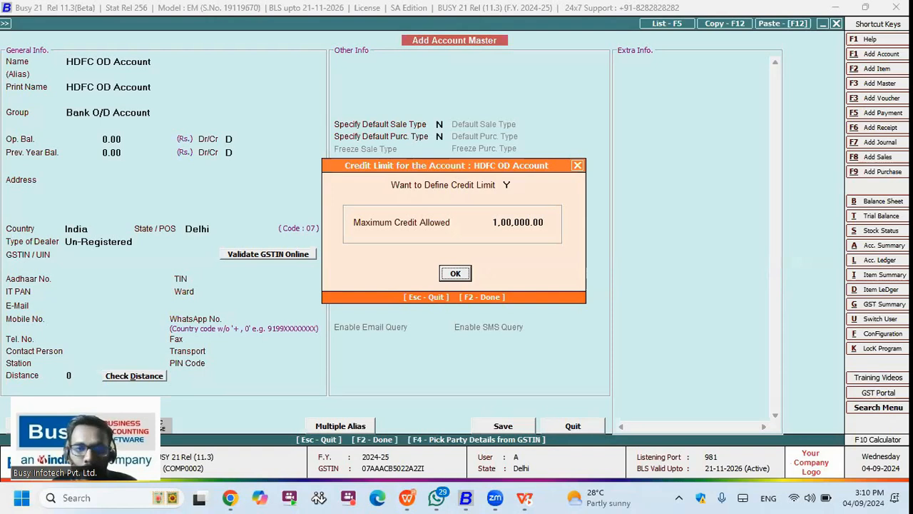
{"action": "key", "text": "Return"}
{"action": "key", "text": "Return"}
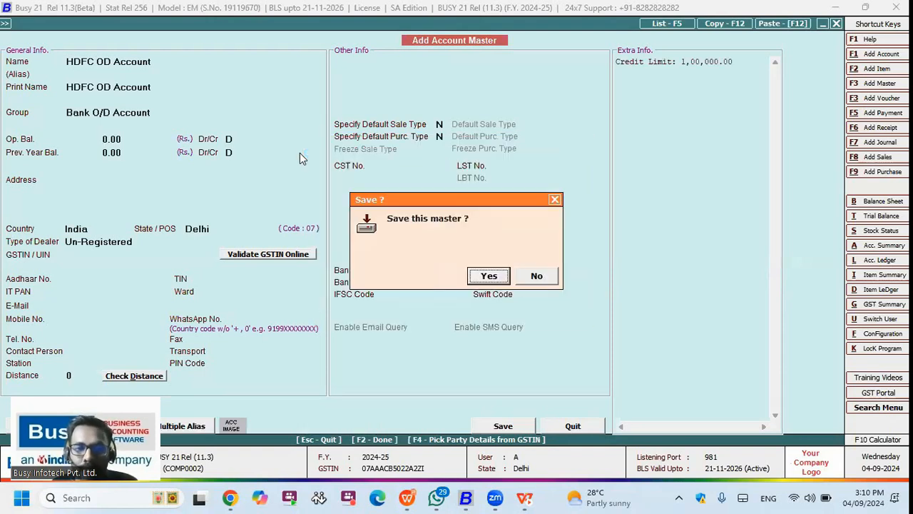
{"action": "key", "text": "Return"}
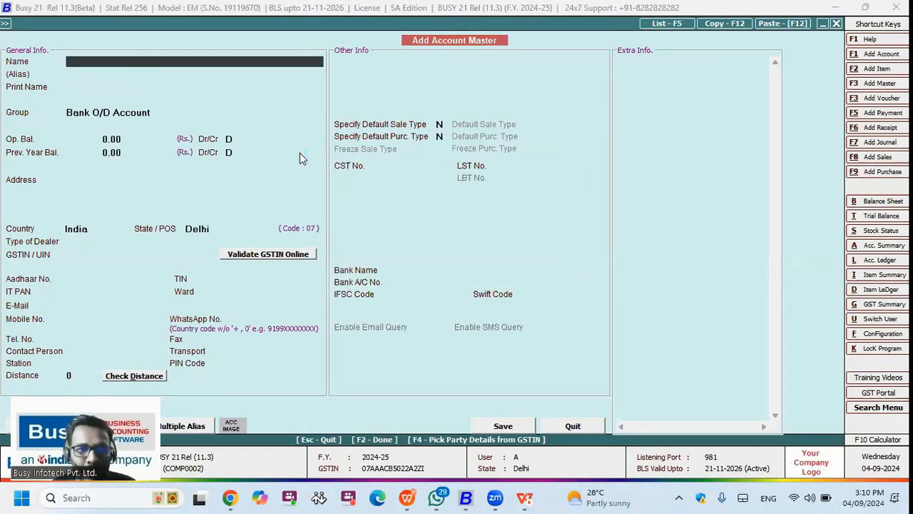
{"action": "key", "text": "Escape"}
{"action": "key", "text": "Right"}
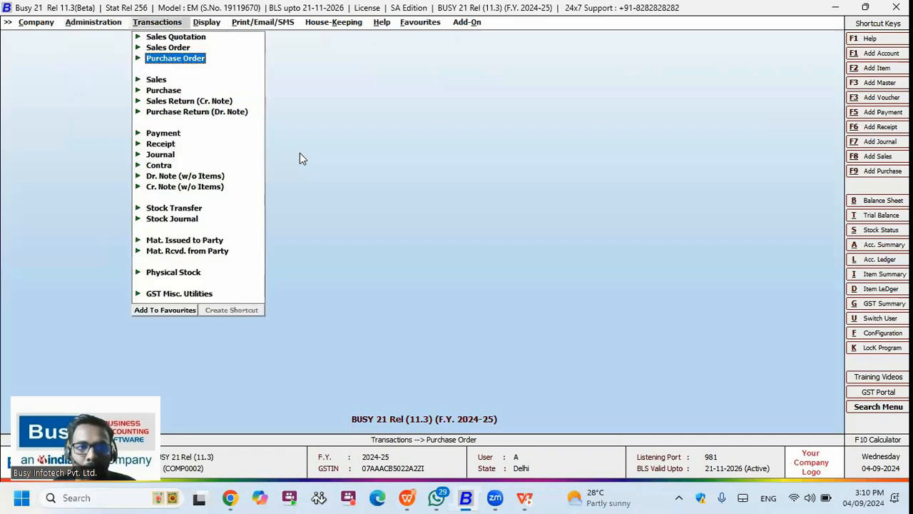
Step: Start a new payment voucher debiting BUSY INFOTECH PVT LTD 1,20,000
{"action": "key", "text": "Down"}
{"action": "key", "text": "Down"}
{"action": "key", "text": "Down"}
{"action": "key", "text": "Down"}
{"action": "key", "text": "Down"}
{"action": "key", "text": "Return"}
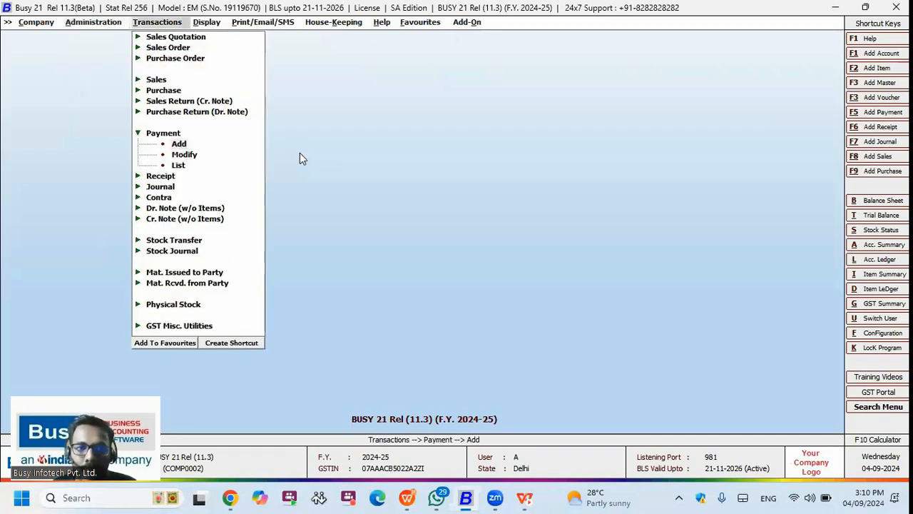
{"action": "key", "text": "Return"}
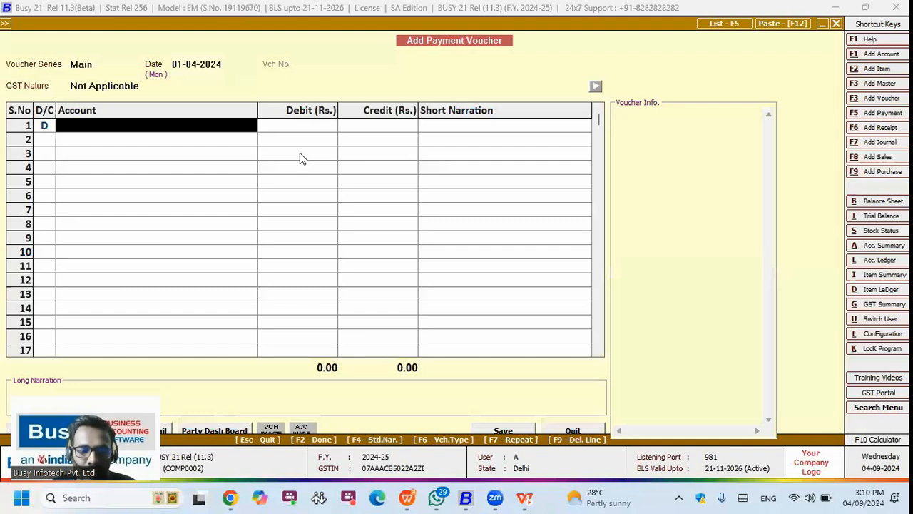
{"action": "type", "text": "bus"}
{"action": "key", "text": "Return"}
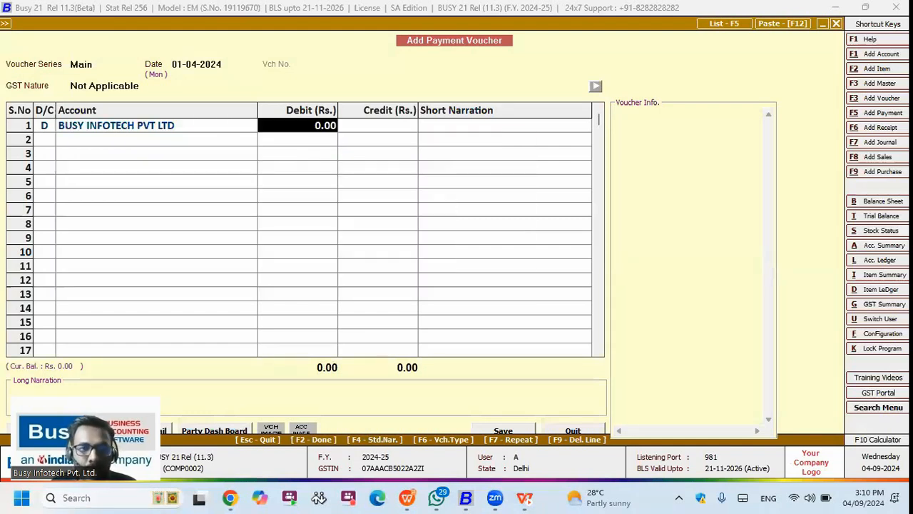
{"action": "type", "text": "1,20,000"}
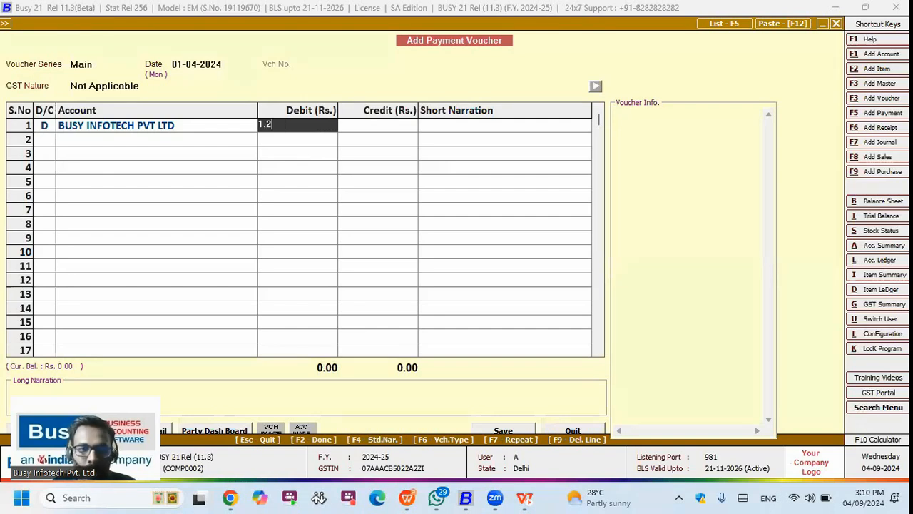
{"action": "key", "text": "Return"}
Step: Credit HDFC OD Account, accept the credit limit warning, and save the voucher
{"action": "type", "text": "ba"}
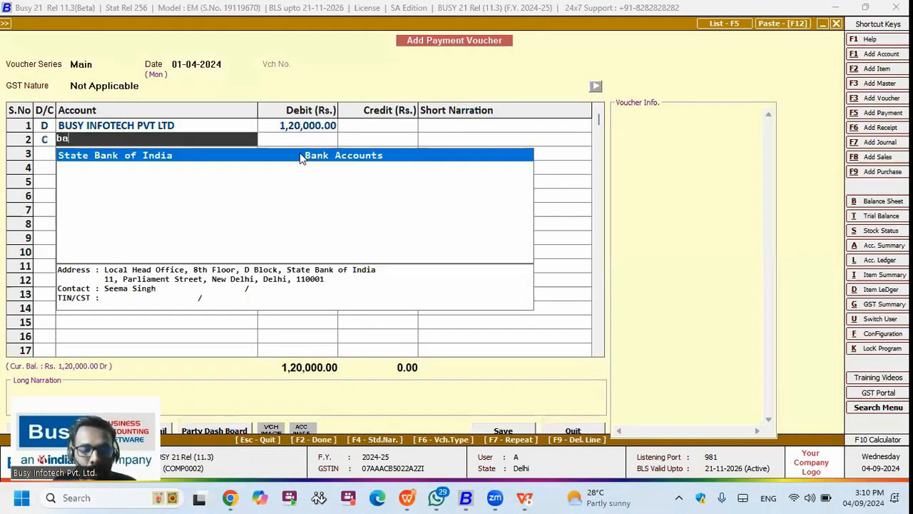
{"action": "key", "text": "BackSpace"}
{"action": "key", "text": "BackSpace"}
{"action": "type", "text": "hdfc"}
{"action": "key", "text": "Down"}
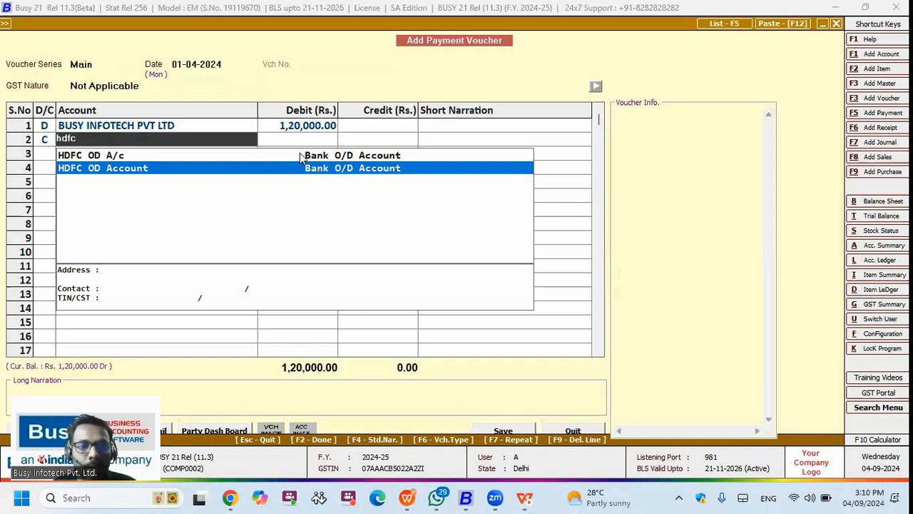
{"action": "key", "text": "Return"}
{"action": "key", "text": "Return"}
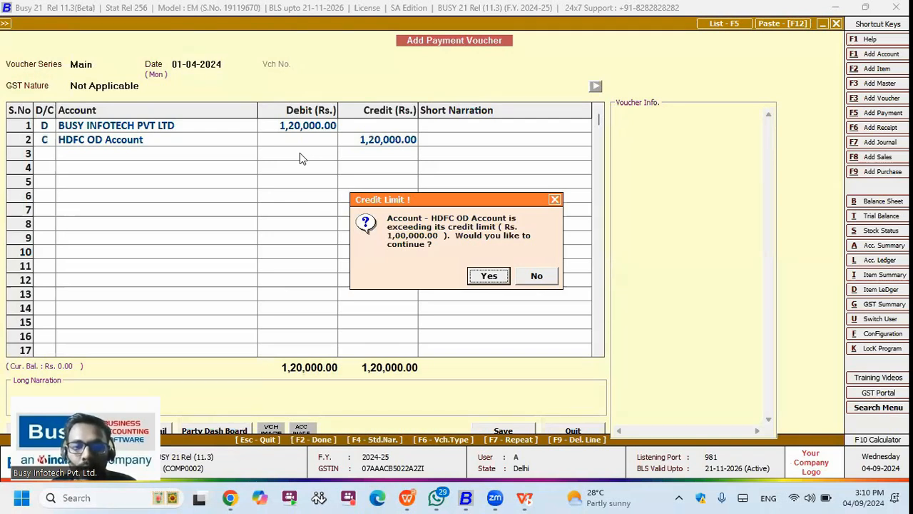
{"action": "key", "text": "Return"}
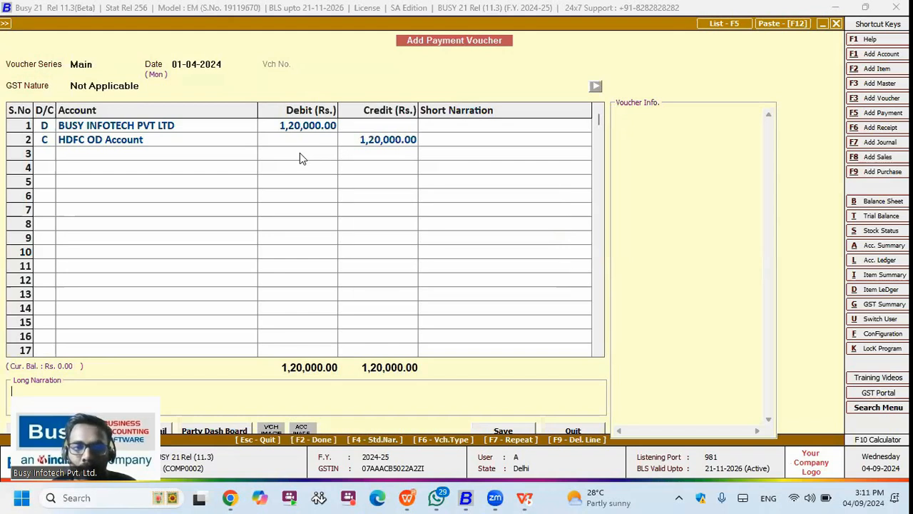
{"action": "key", "text": "F2"}
{"action": "key", "text": "y"}
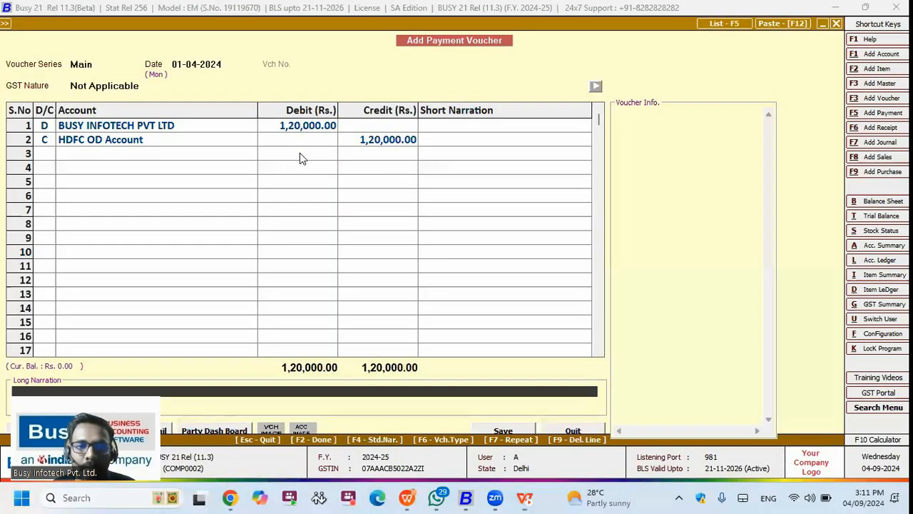
{"action": "key", "text": "Escape"}
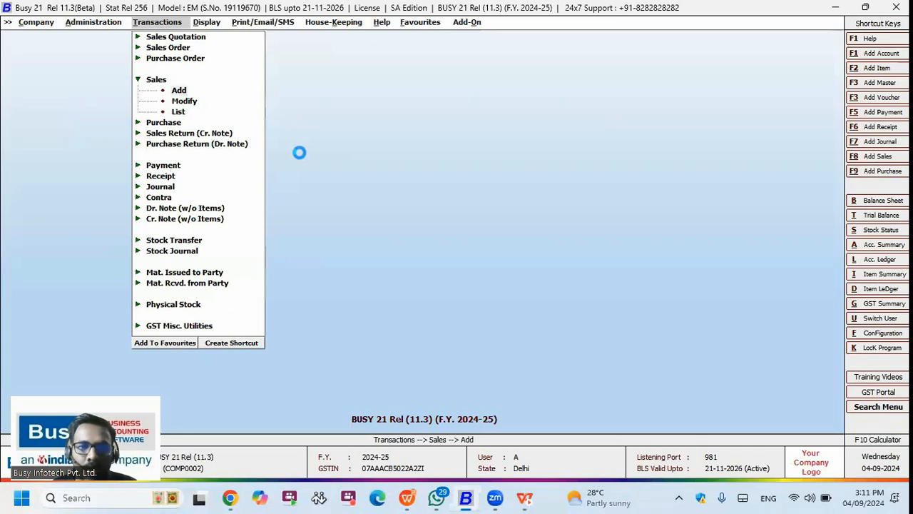
Step: Use the Main series and create party account 'Test Company' under Sundry Debtors
{"action": "key", "text": "Return"}
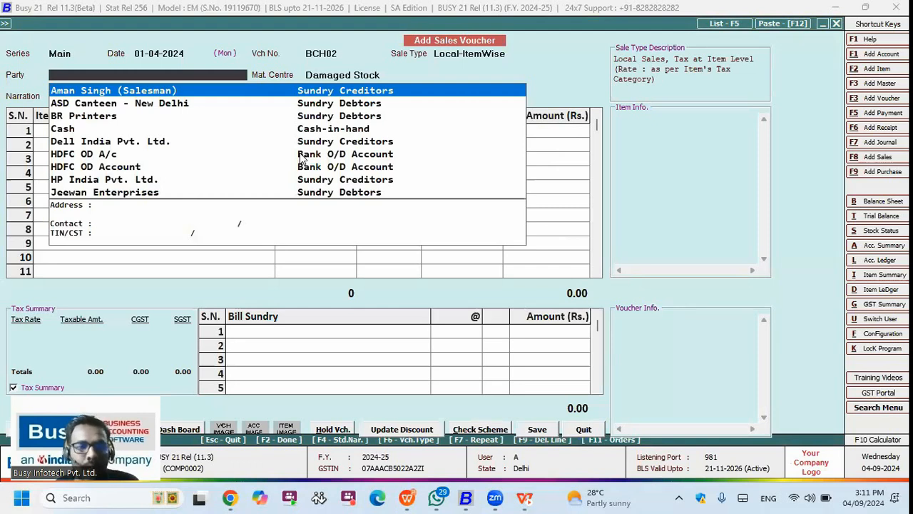
{"action": "key", "text": "F3"}
{"action": "type", "text": "Test "}
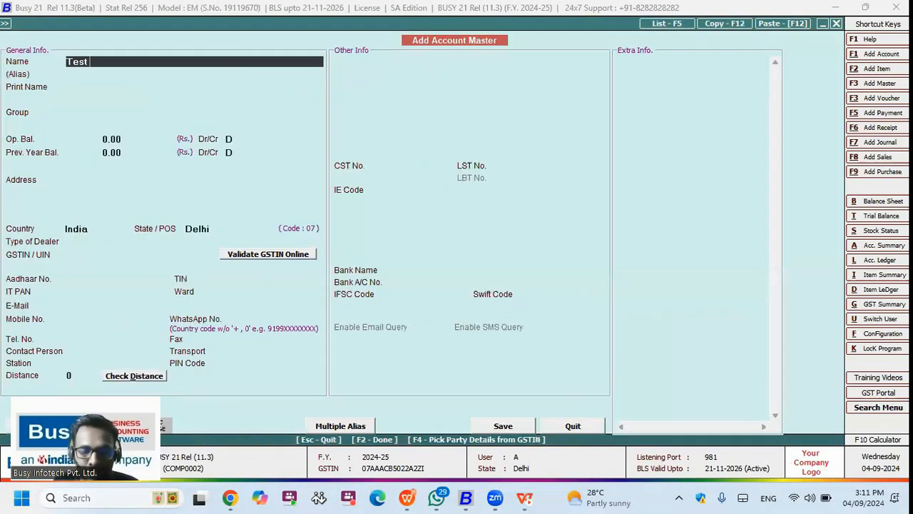
{"action": "type", "text": "Company"}
{"action": "key", "text": "Return"}
{"action": "key", "text": "Return"}
{"action": "key", "text": "Return"}
{"action": "type", "text": "sun"}
{"action": "key", "text": "Down"}
{"action": "key", "text": "Return"}
{"action": "key", "text": "F2"}
{"action": "key", "text": "Return"}
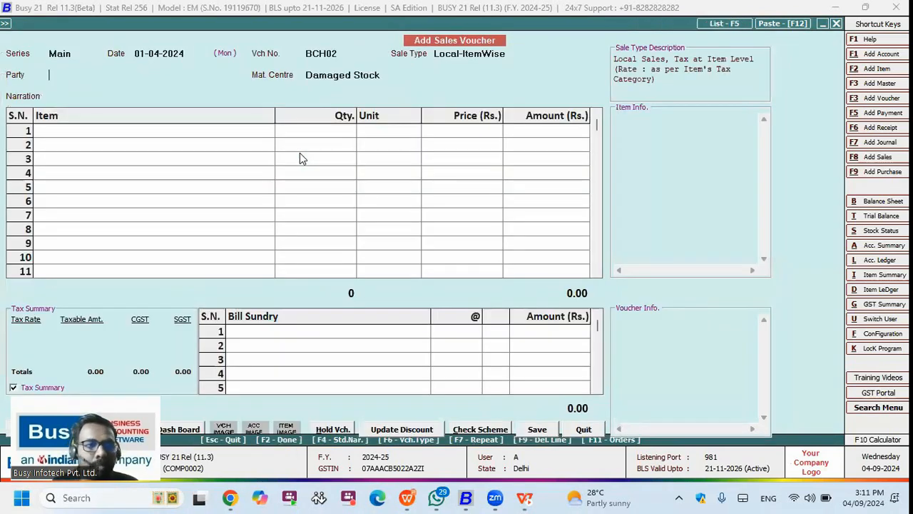
Step: Bill Test Company for one Acer Moniter - 21.5 Inch with 10% discount and 9+9% GST
{"action": "type", "text": "tes"}
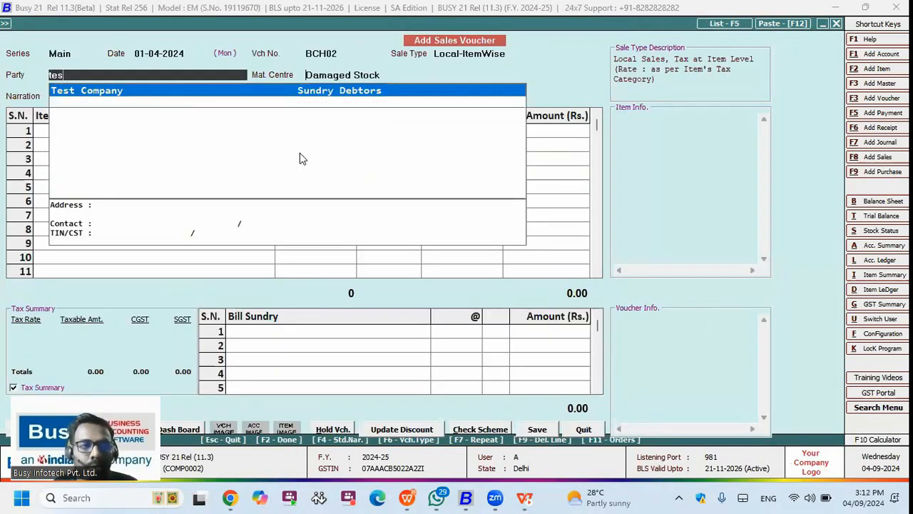
{"action": "key", "text": "Return"}
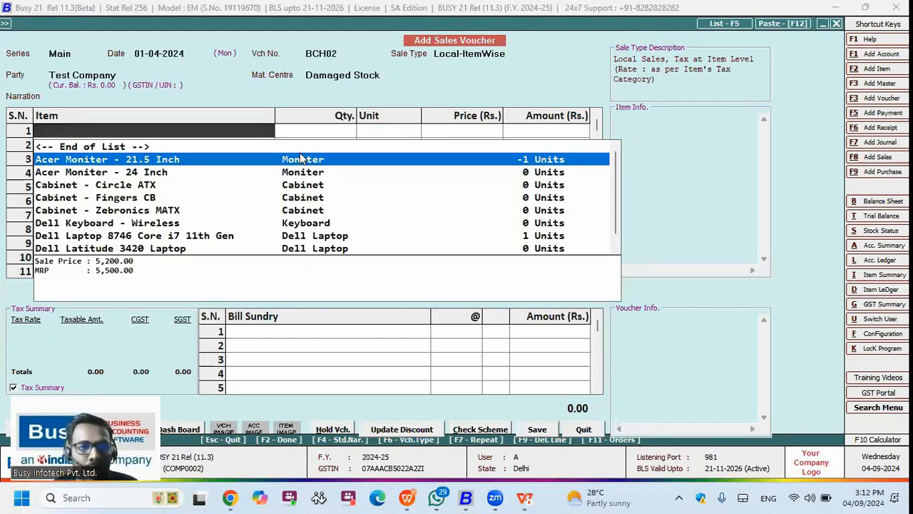
{"action": "key", "text": "Return"}
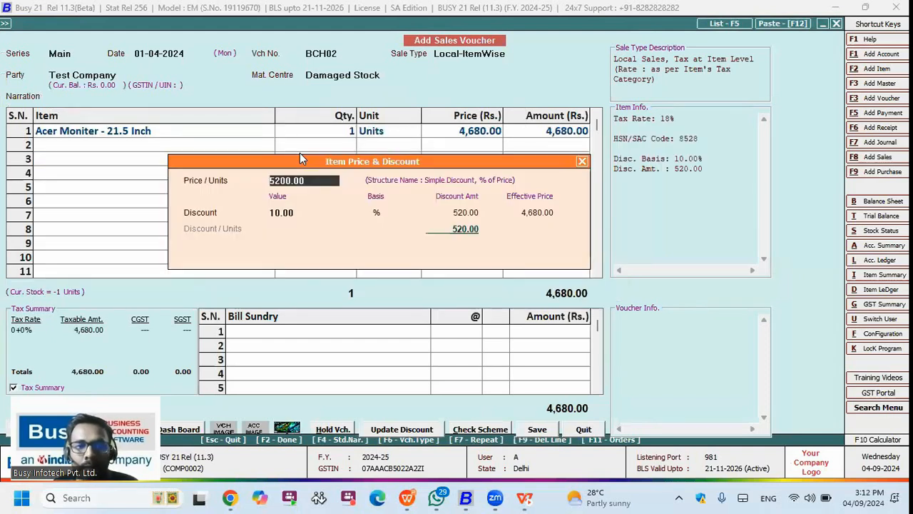
{"action": "key", "text": "Return"}
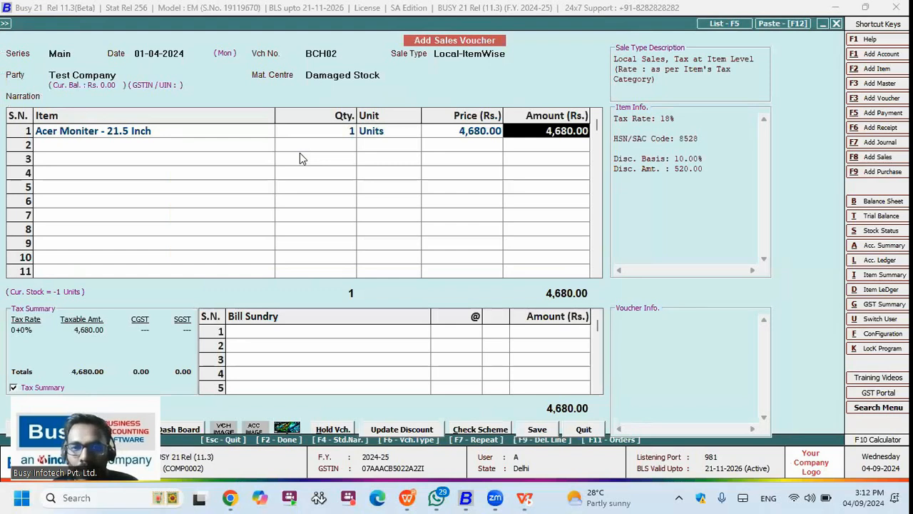
{"action": "key", "text": "Return"}
{"action": "key", "text": "Return"}
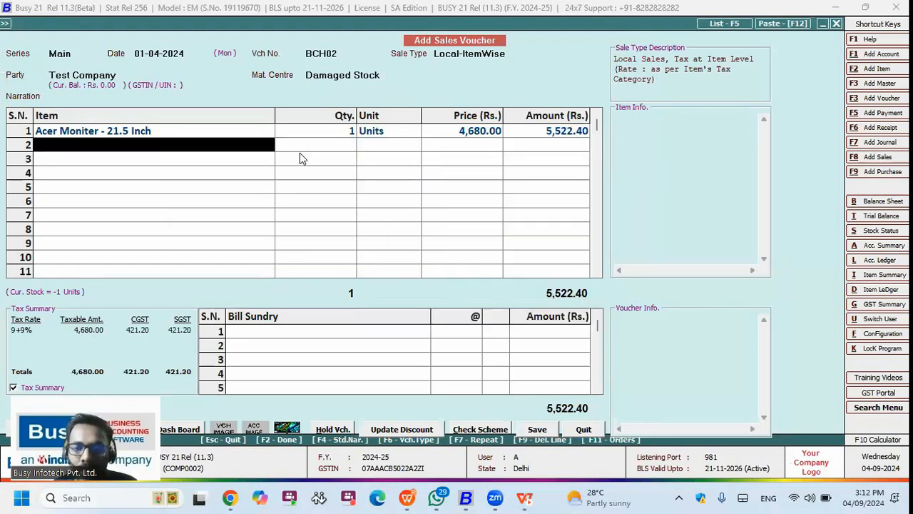
{"action": "key", "text": "F2"}
{"action": "key", "text": "F2"}
Step: Save the sales voucher and start a new receipt voucher
{"action": "key", "text": "Escape"}
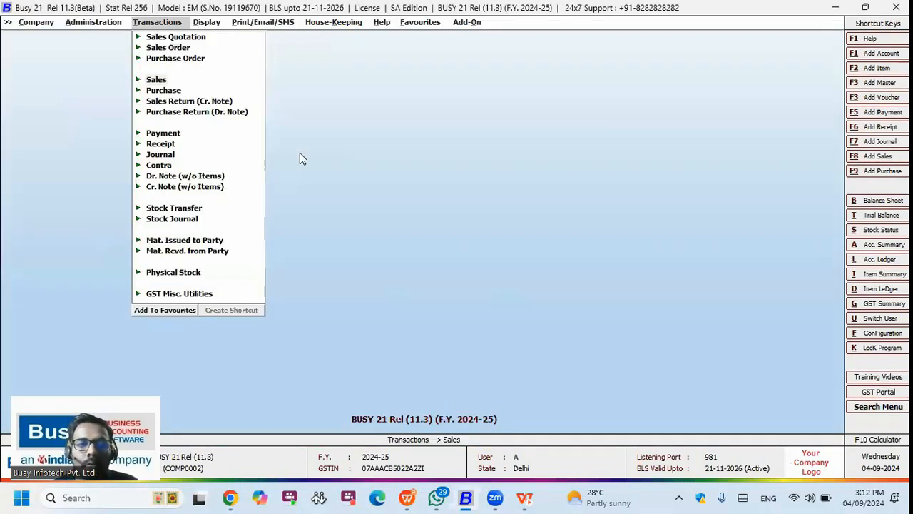
{"action": "key", "text": "Right"}
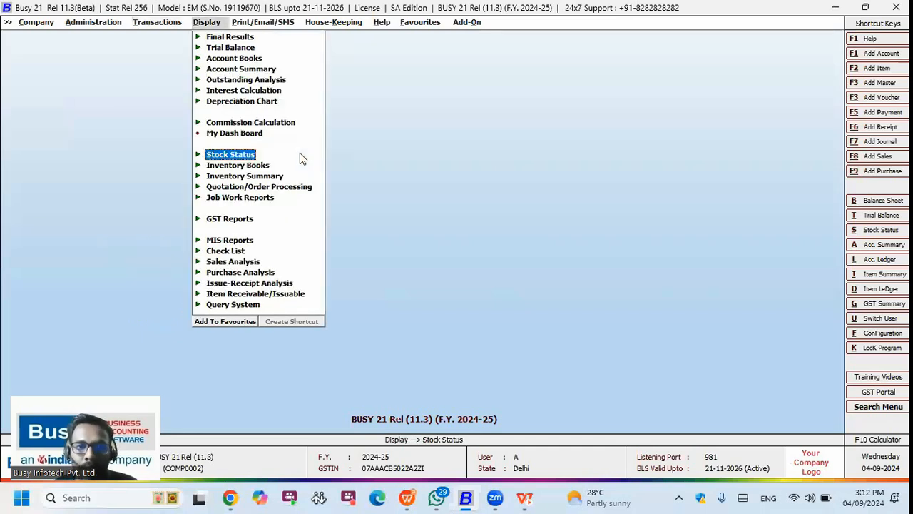
{"action": "key", "text": "Left"}
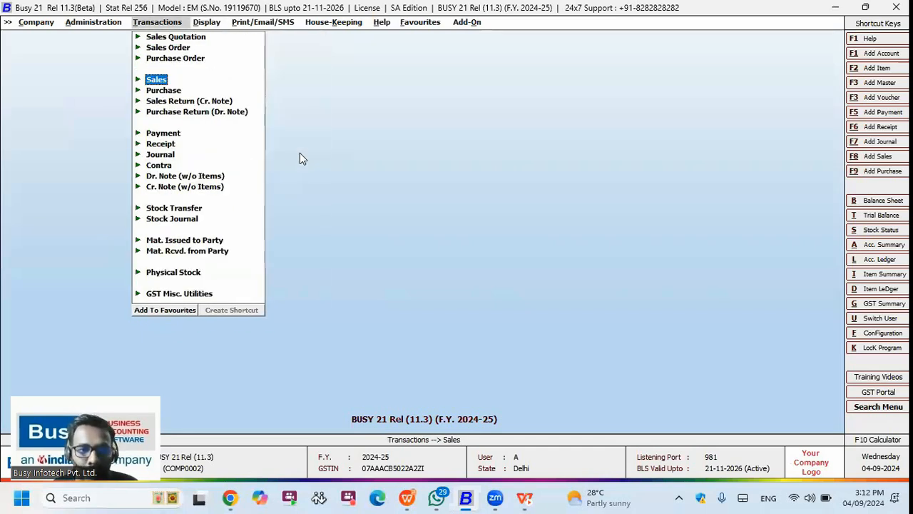
{"action": "key", "text": "Down"}
{"action": "key", "text": "Down"}
{"action": "key", "text": "Down"}
{"action": "key", "text": "Down"}
{"action": "key", "text": "Down"}
{"action": "key", "text": "Return"}
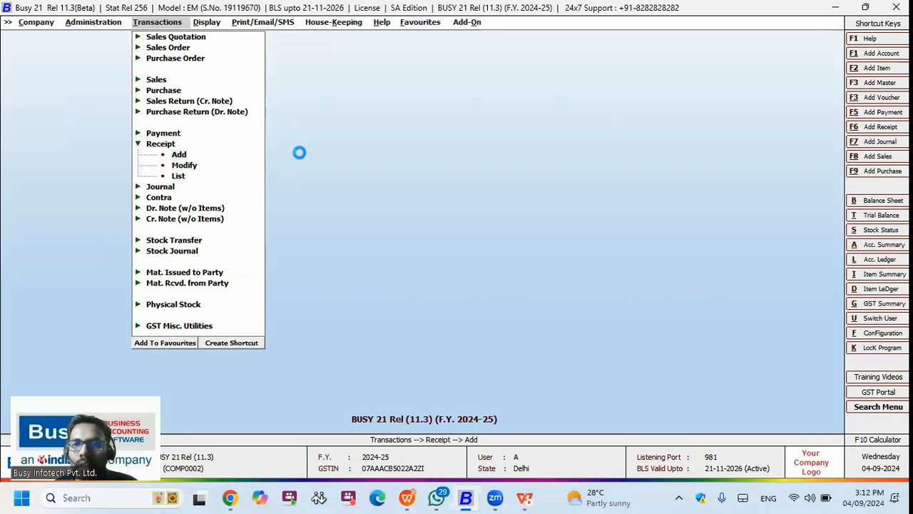
{"action": "key", "text": "Return"}
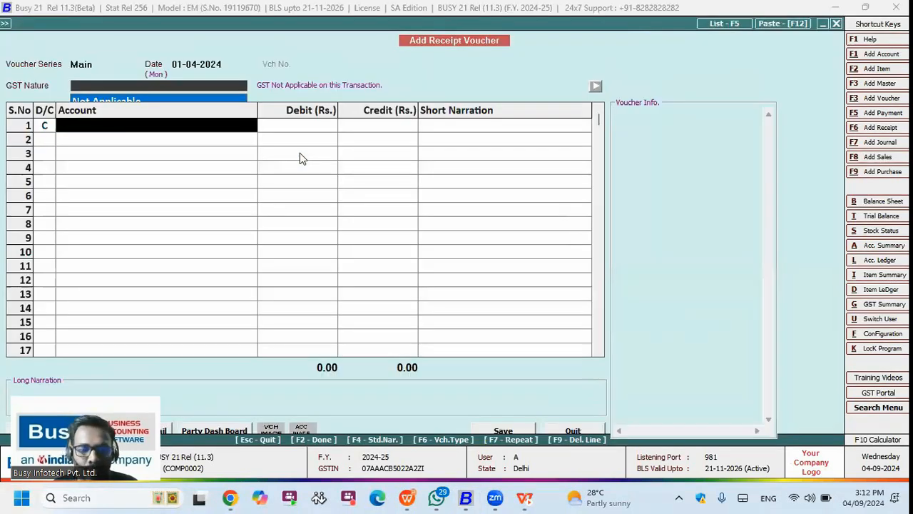
Step: Credit Test Company 5,500 against bill BCH02, debit Cash, and save the receipt
{"action": "type", "text": "Test Company"}
{"action": "key", "text": "Return"}
{"action": "type", "text": "55"}
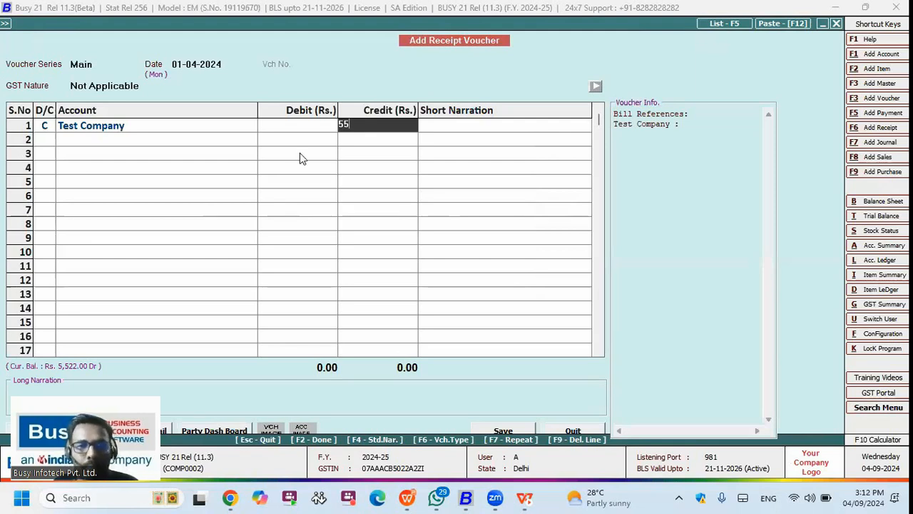
{"action": "type", "text": "00"}
{"action": "key", "text": "Return"}
{"action": "key", "text": "Return"}
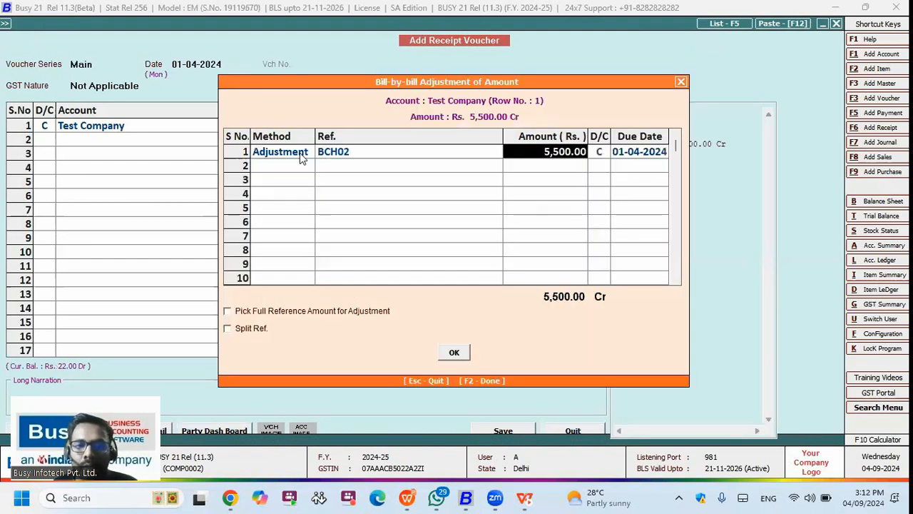
{"action": "key", "text": "Return"}
{"action": "key", "text": "Return"}
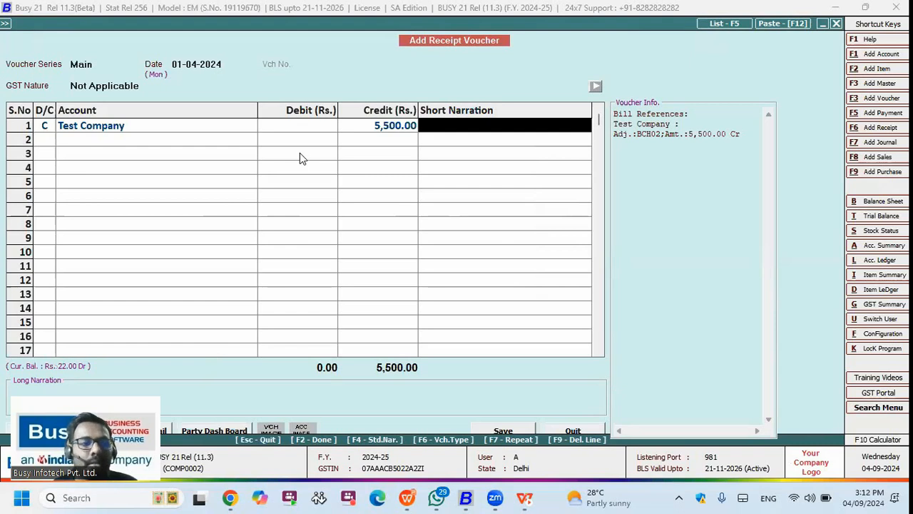
{"action": "key", "text": "Return"}
{"action": "key", "text": "Return"}
{"action": "key", "text": "Return"}
{"action": "key", "text": "Return"}
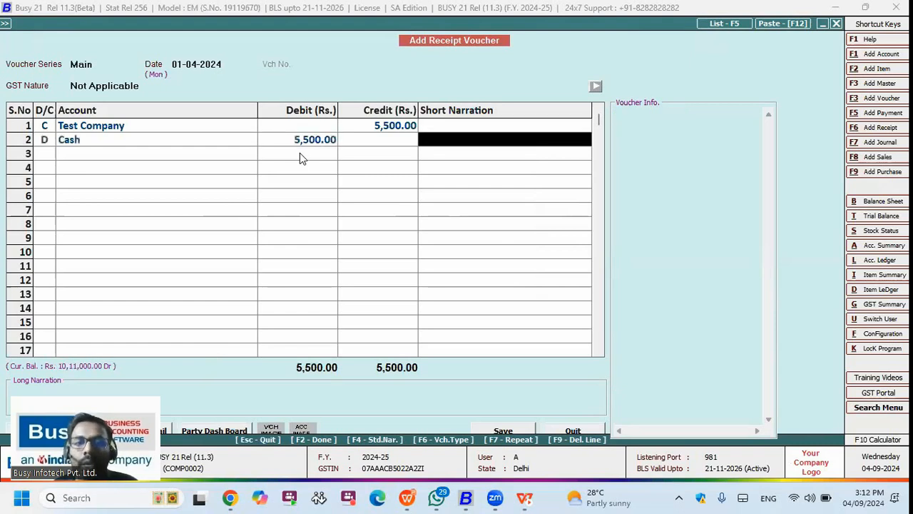
{"action": "key", "text": "Return"}
{"action": "key", "text": "Return"}
{"action": "key", "text": "Escape"}
{"action": "key", "text": "Return"}
Step: Open the Amount Receivable outstanding report for selected accounts
{"action": "key", "text": "a"}
{"action": "key", "text": "a"}
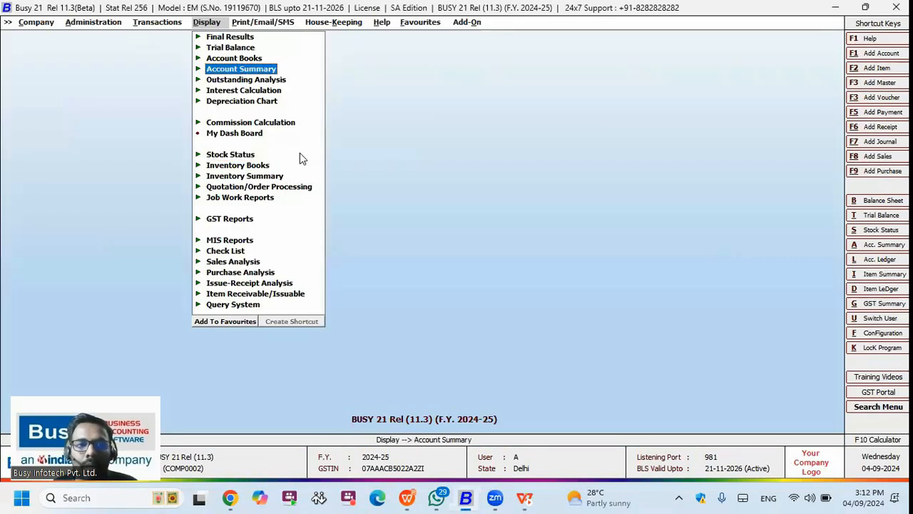
{"action": "key", "text": "Up"}
{"action": "key", "text": "Return"}
{"action": "key", "text": "Escape"}
{"action": "key", "text": "Down"}
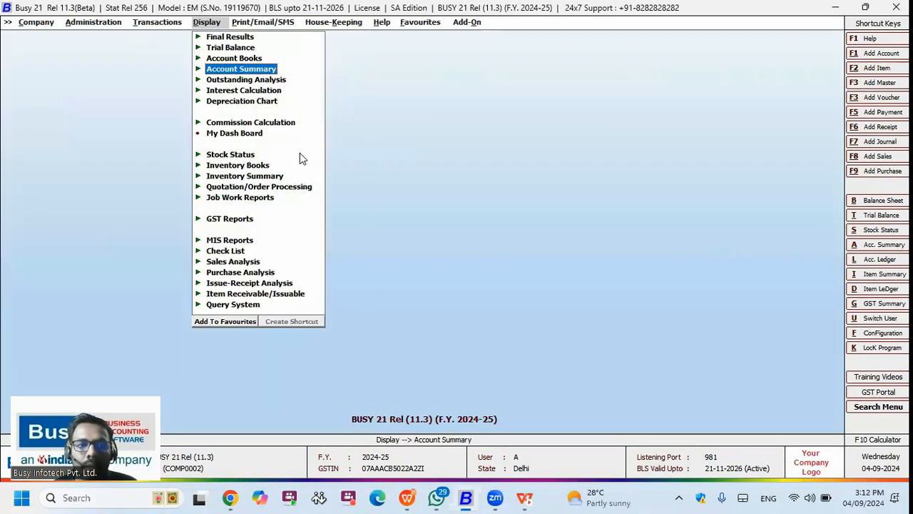
{"action": "key", "text": "Down"}
{"action": "key", "text": "Return"}
{"action": "key", "text": "Return"}
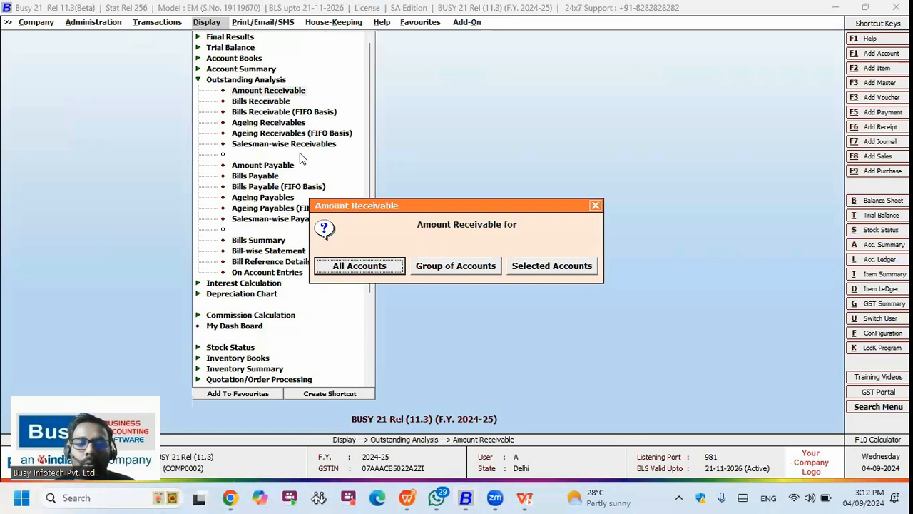
{"action": "key", "text": "Right"}
{"action": "key", "text": "Right"}
{"action": "key", "text": "Return"}
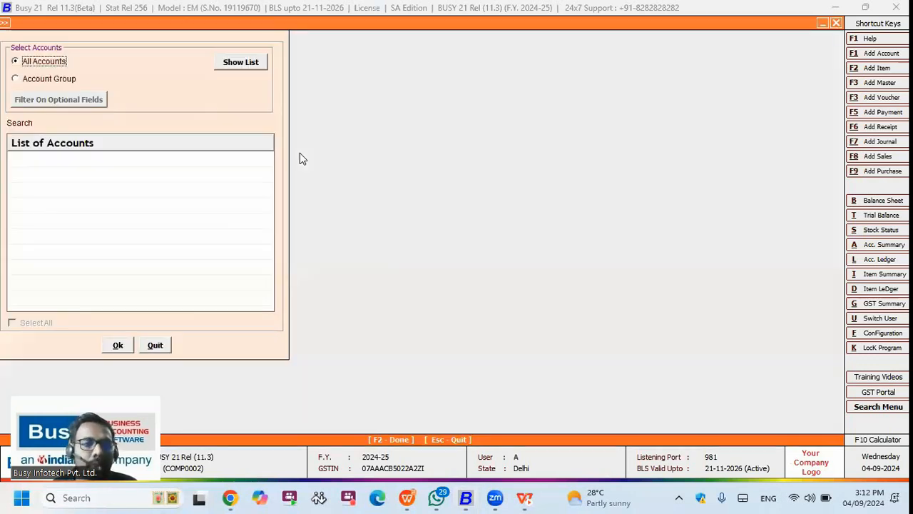
Step: Search 'Test' and display receivables for Test Company, showing a 22.00 balance
{"action": "type", "text": "ts"}
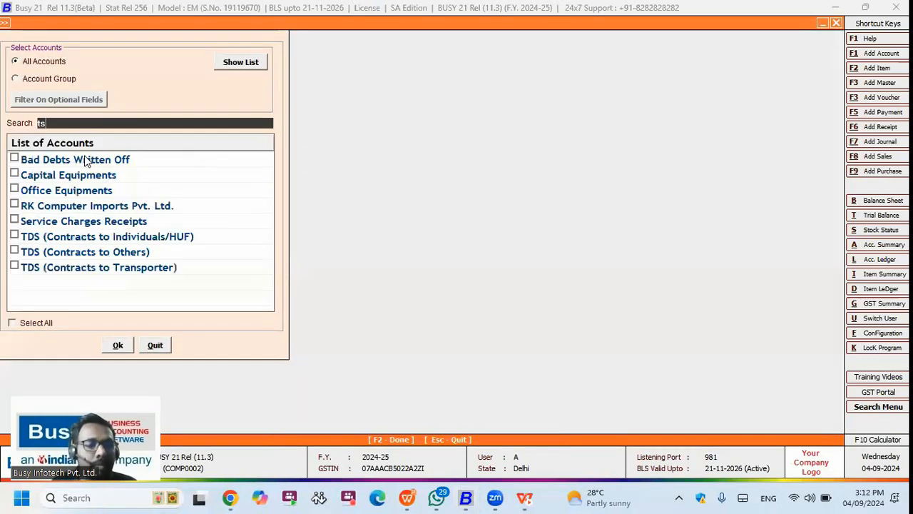
{"action": "key", "text": "BackSpace"}
{"action": "type", "text": "Test"}
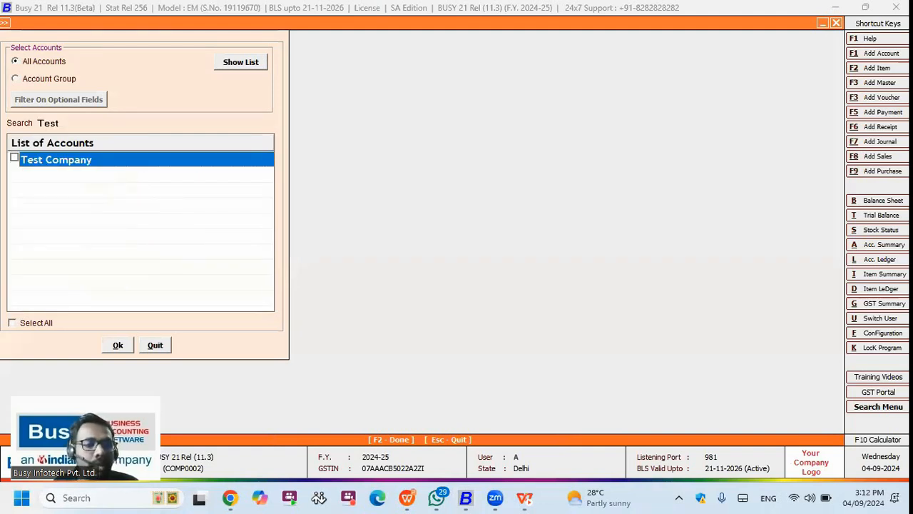
{"action": "key", "text": "F2"}
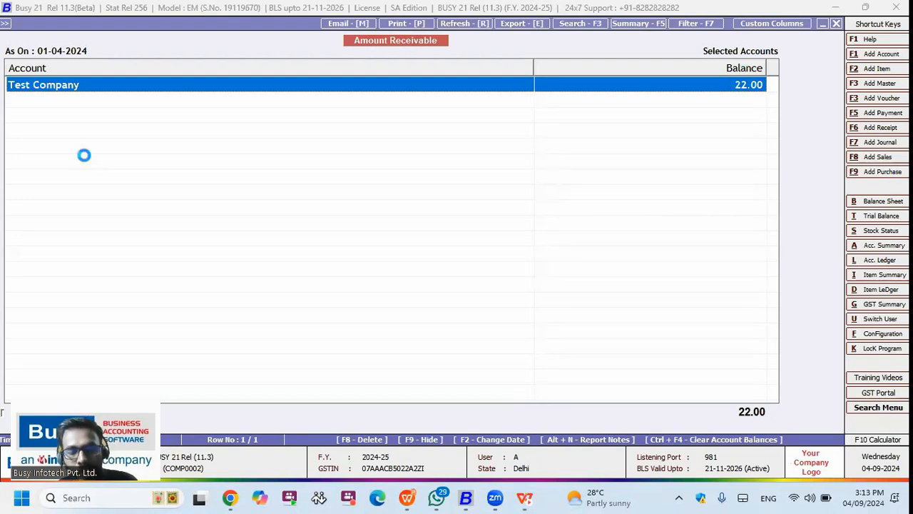
Step: Start clearing account balances in the Main series, dated 01-04-2024, with Rounded Off as adjustment account
{"action": "key", "text": "ctrl+F4"}
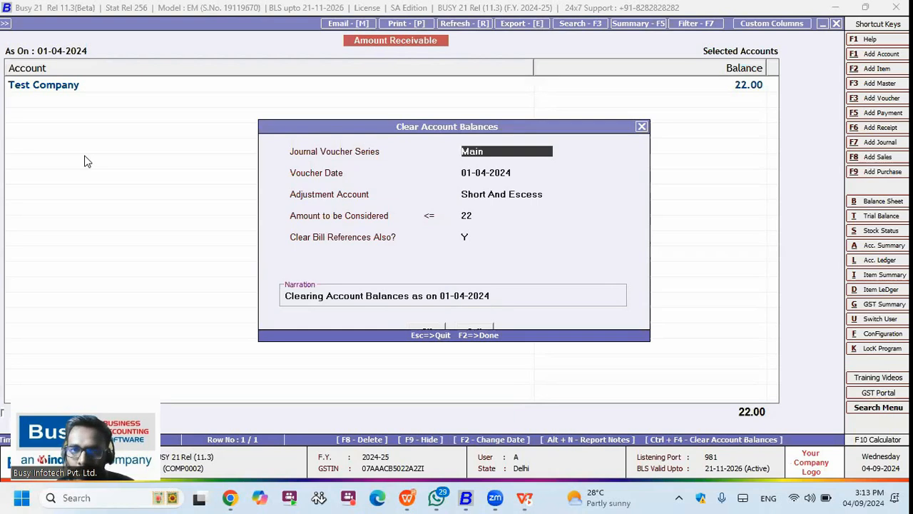
{"action": "key", "text": "Return"}
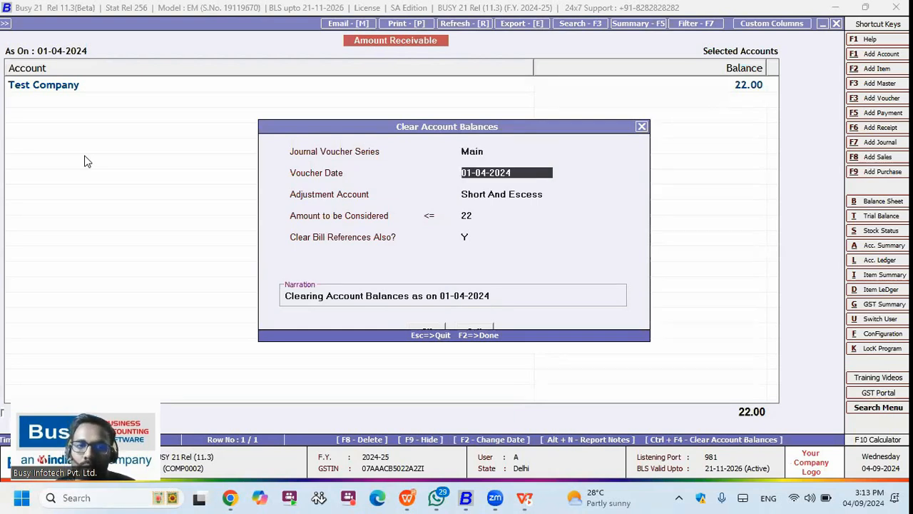
{"action": "key", "text": "Return"}
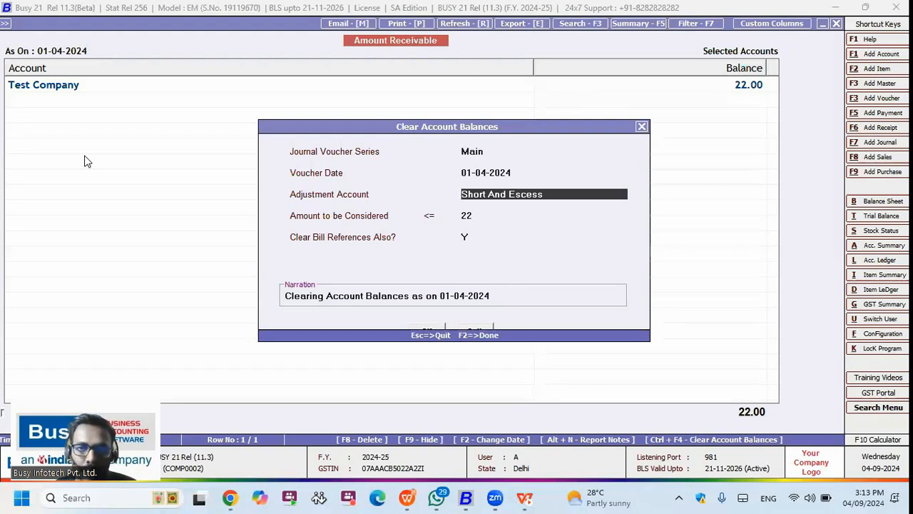
{"action": "type", "text": "r"}
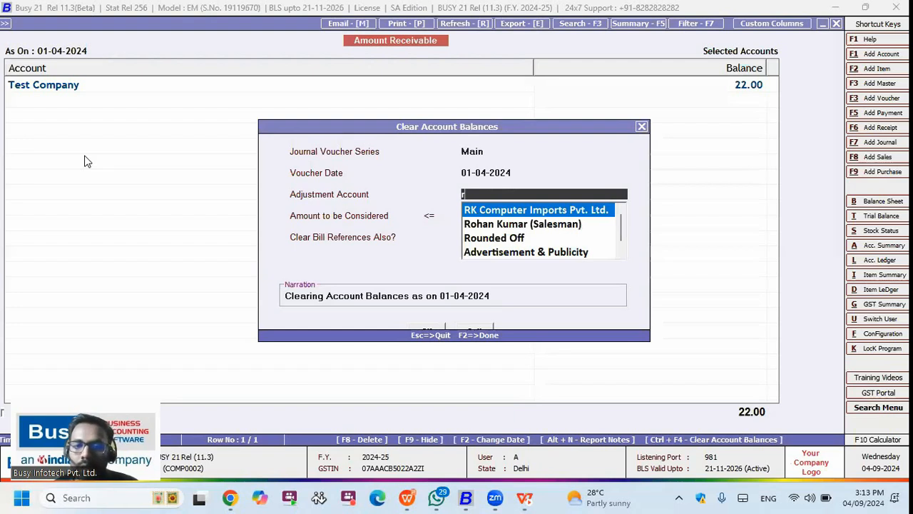
{"action": "type", "text": "o"}
{"action": "key", "text": "Return"}
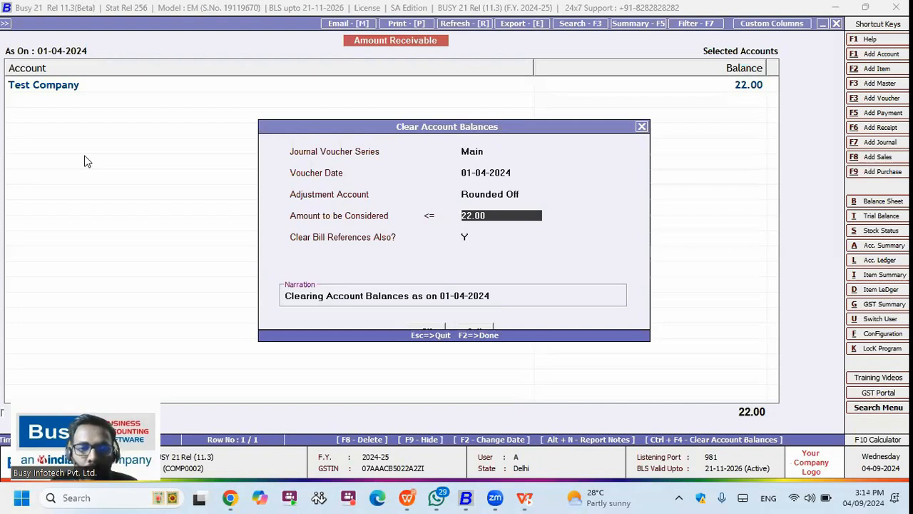
Step: Set the amount limit to 50.00, keep the default narration and generate the clearing journal vouchers
{"action": "type", "text": "00"}
{"action": "type", "text": "5"}
{"action": "key", "text": "BackSpace"}
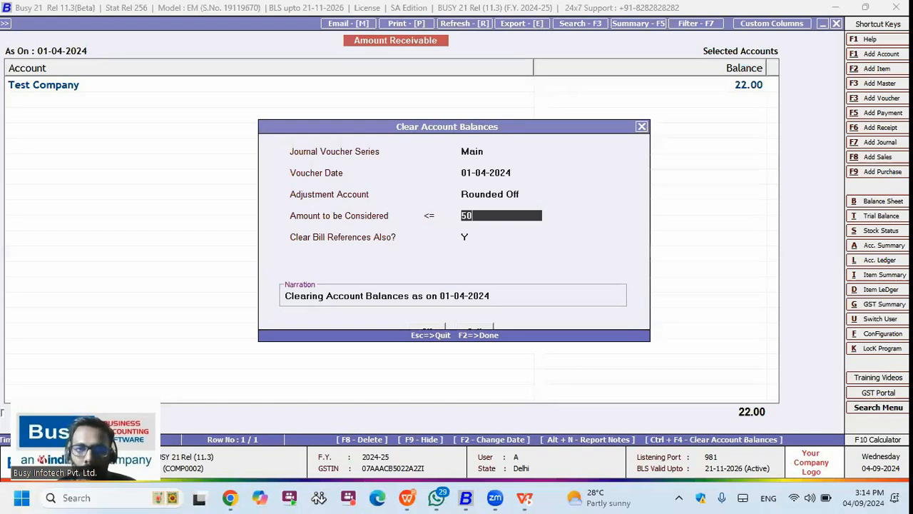
{"action": "key", "text": "Up"}
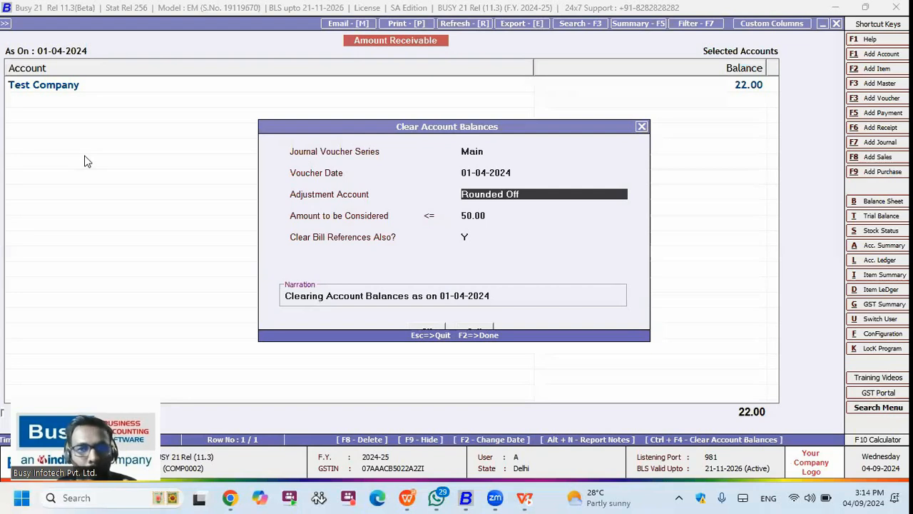
{"action": "key", "text": "Return"}
{"action": "key", "text": "Return"}
{"action": "key", "text": "Return"}
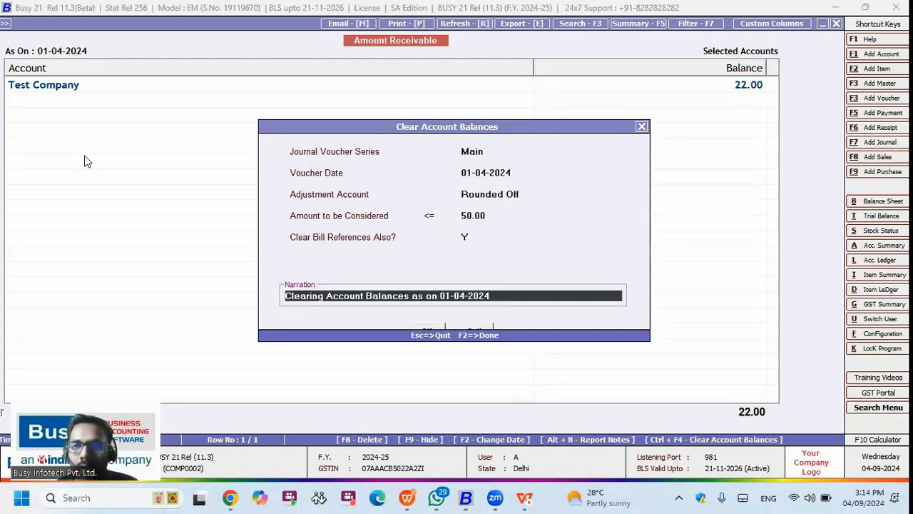
{"action": "key", "text": "Return"}
{"action": "key", "text": "Return"}
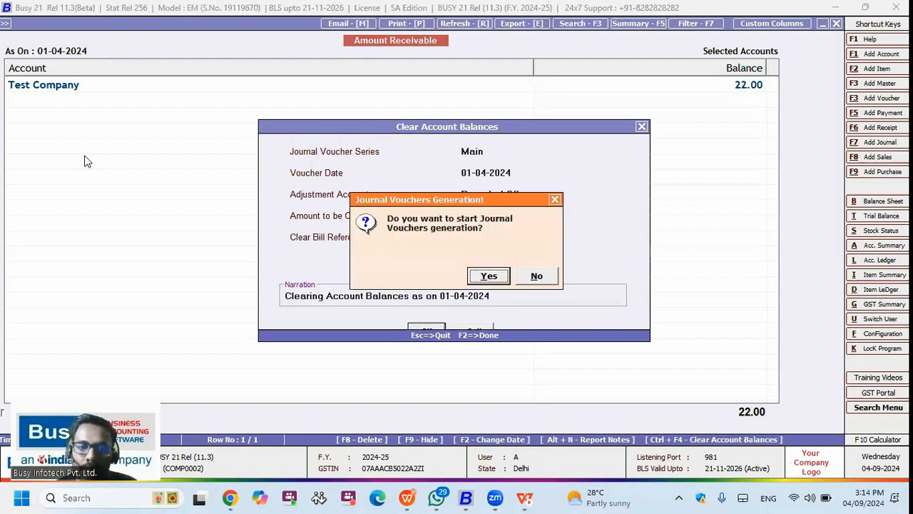
{"action": "key", "text": "Return"}
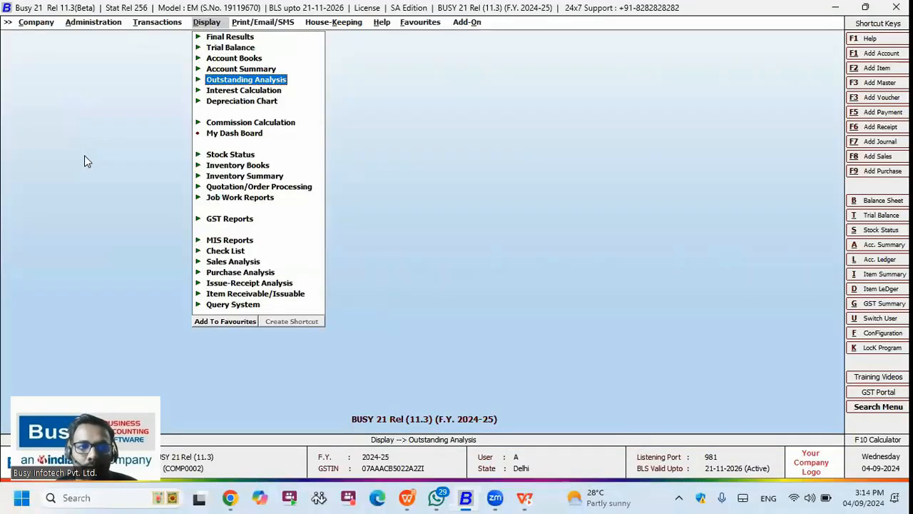
Step: Close the inventory Features/Options and add a new Mat. Issued to Party voucher
{"action": "key", "text": "Left"}
{"action": "key", "text": "Left"}
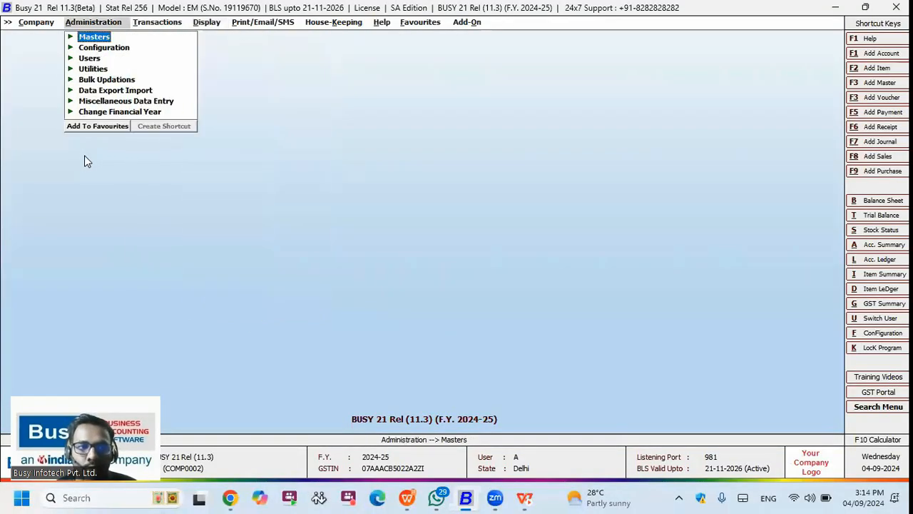
{"action": "key", "text": "Down"}
{"action": "key", "text": "Return"}
{"action": "key", "text": "Return"}
{"action": "key", "text": "Down"}
{"action": "key", "text": "Down"}
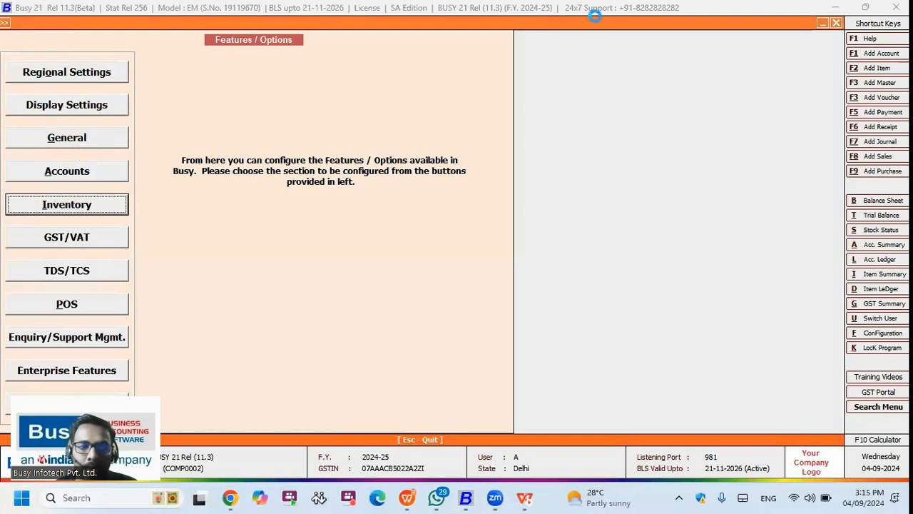
{"action": "key", "text": "Return"}
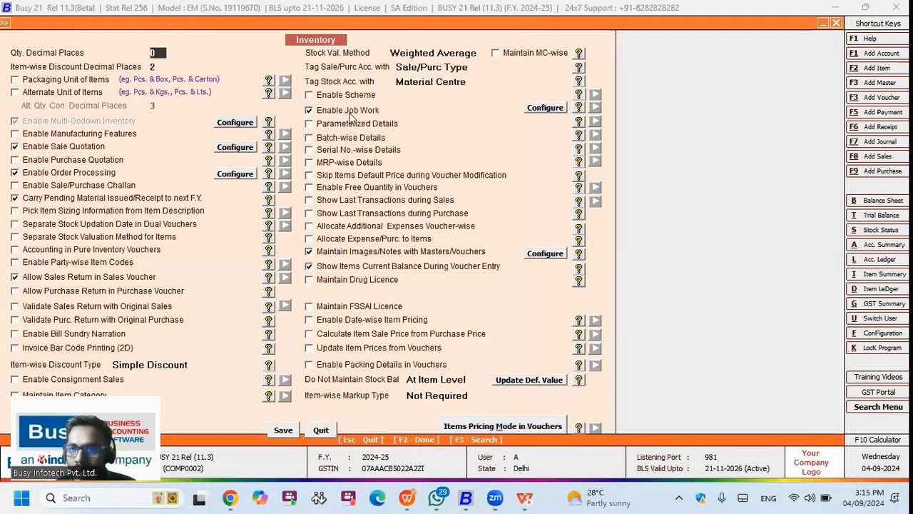
{"action": "key", "text": "Escape"}
{"action": "key", "text": "Escape"}
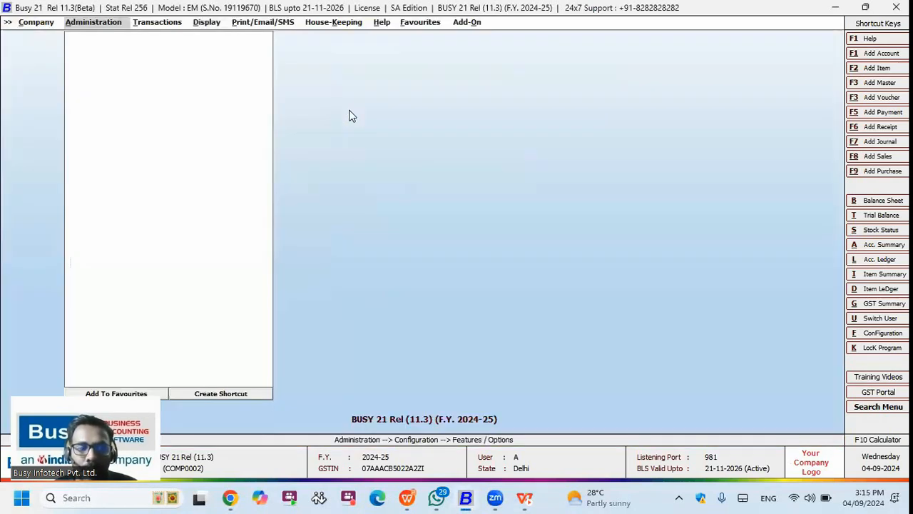
{"action": "key", "text": "Right"}
{"action": "key", "text": "m"}
{"action": "key", "text": "Return"}
{"action": "key", "text": "Return"}
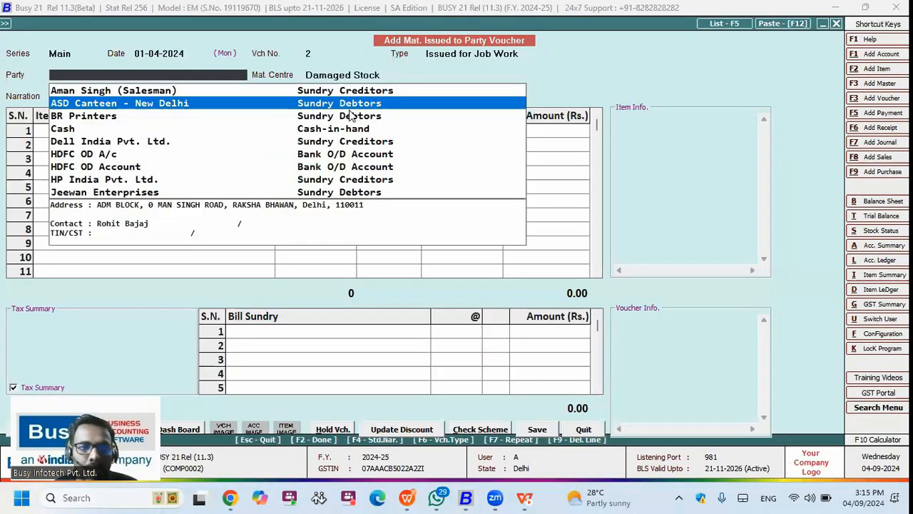
Step: Issue 1 Graphics Card - Integrated Graphics to BR Printers for job work and save the voucher
{"action": "left_click", "coordinate": [350, 116]}
{"action": "key", "text": "Up"}
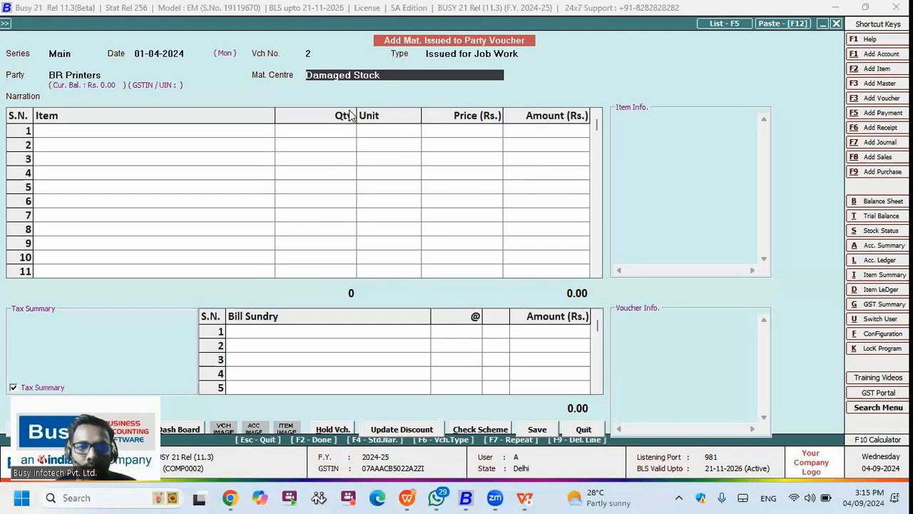
{"action": "key", "text": "Return"}
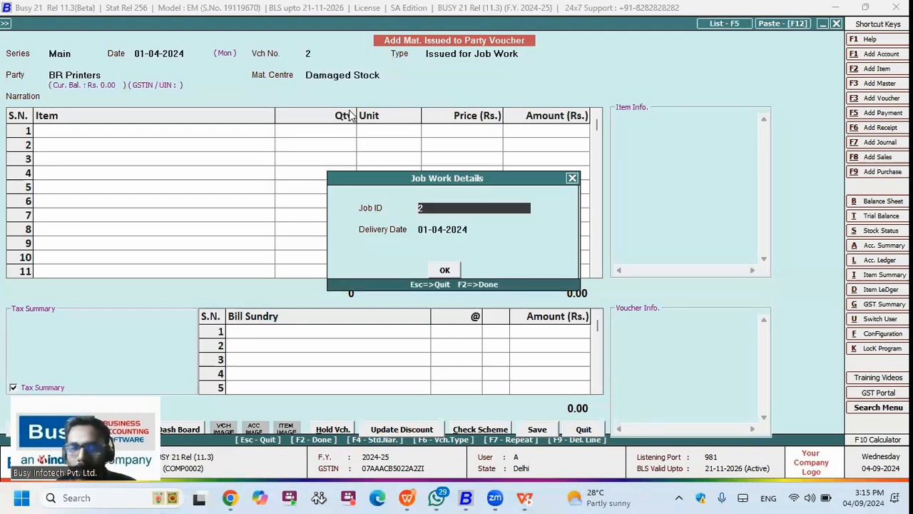
{"action": "key", "text": "F2"}
{"action": "key", "text": "Return"}
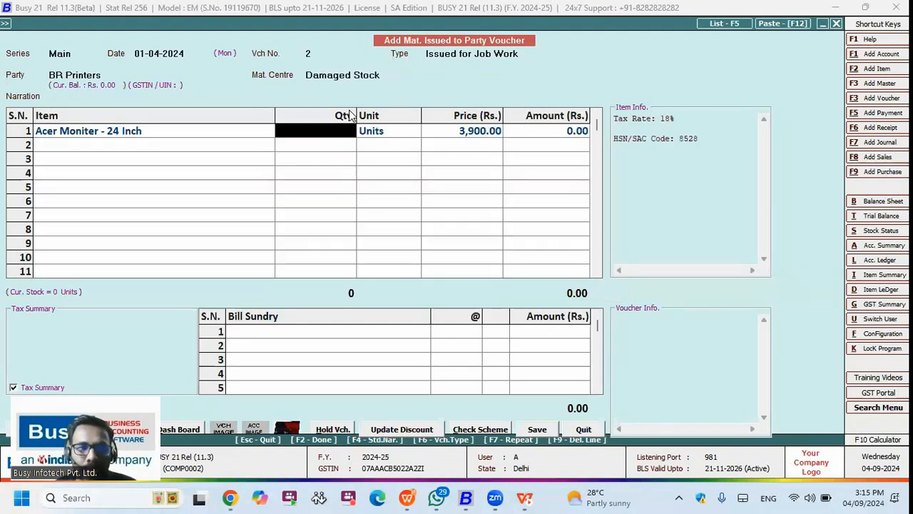
{"action": "key", "text": "Left"}
{"action": "type", "text": "inte"}
{"action": "key", "text": "Return"}
{"action": "type", "text": "1"}
{"action": "key", "text": "Return"}
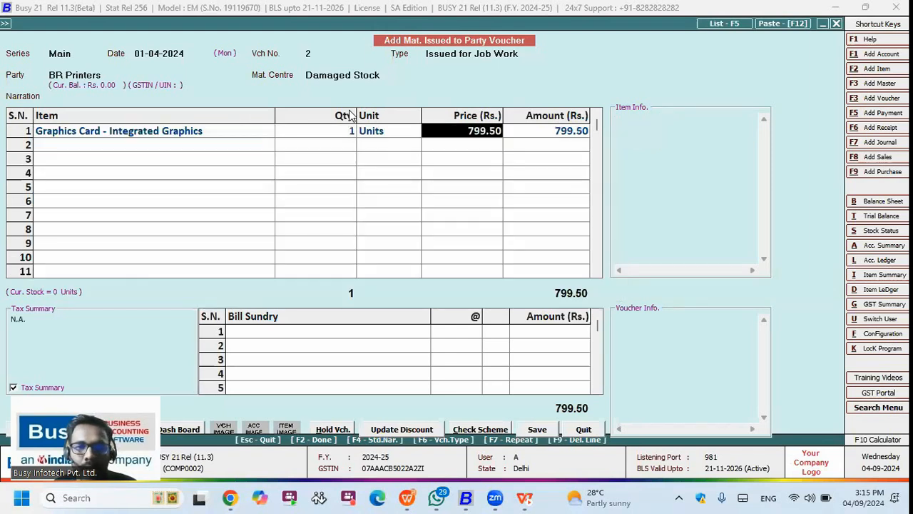
{"action": "key", "text": "F2"}
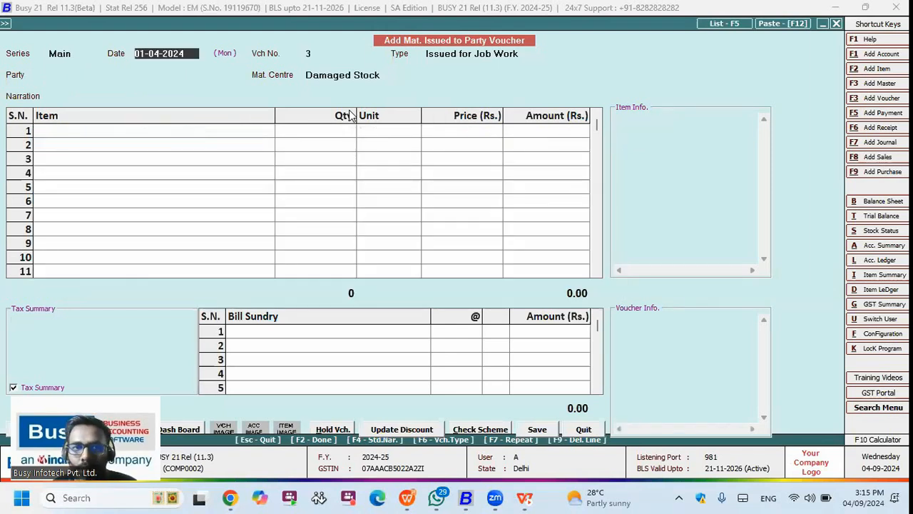
Step: Close the blank new voucher and return to the report menus
{"action": "key", "text": "Escape"}
{"action": "key", "text": "Right"}
{"action": "key", "text": "Down"}
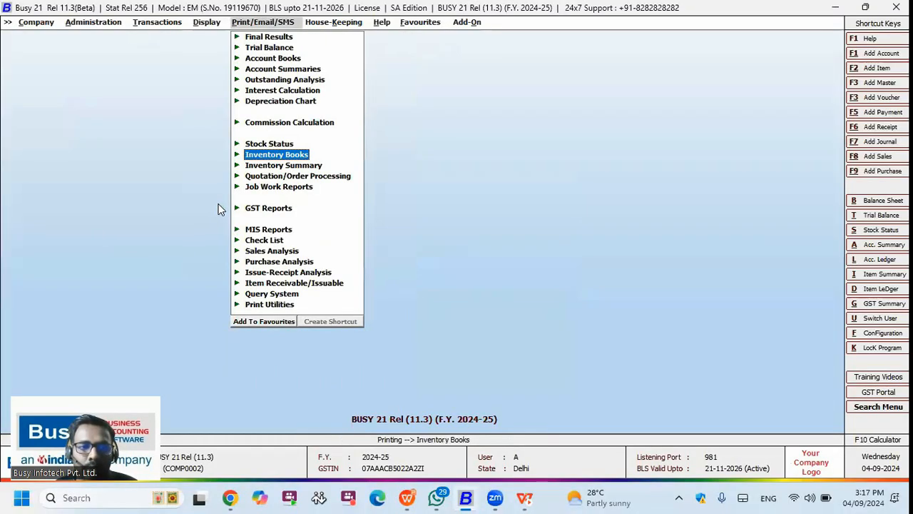
Step: Open the outside Job Work Summary report options, then close them
{"action": "key", "text": "Down"}
{"action": "key", "text": "Down"}
{"action": "key", "text": "Down"}
{"action": "key", "text": "Return"}
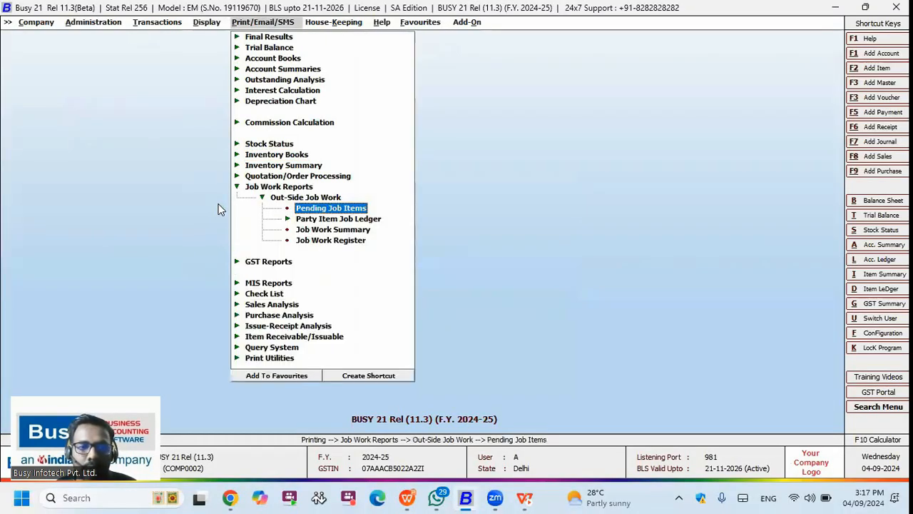
{"action": "key", "text": "Down"}
{"action": "key", "text": "Down"}
{"action": "key", "text": "Return"}
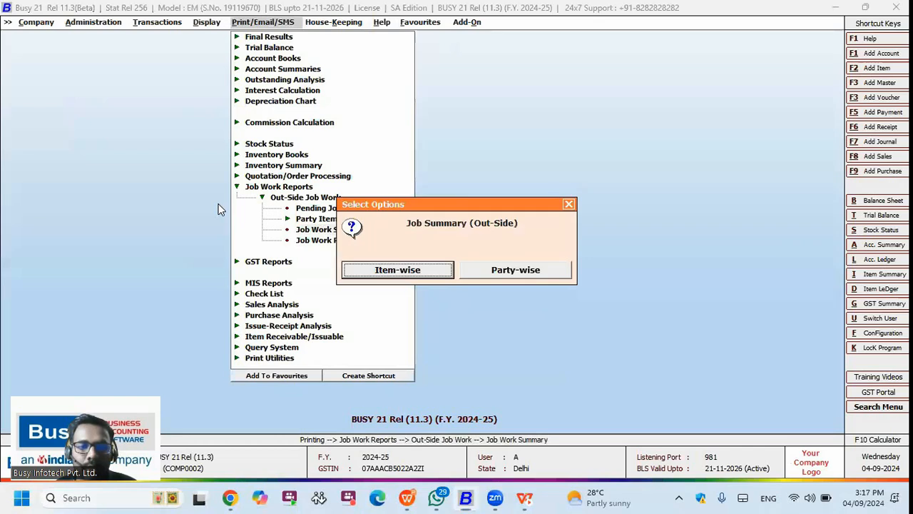
{"action": "key", "text": "Return"}
{"action": "key", "text": "Right"}
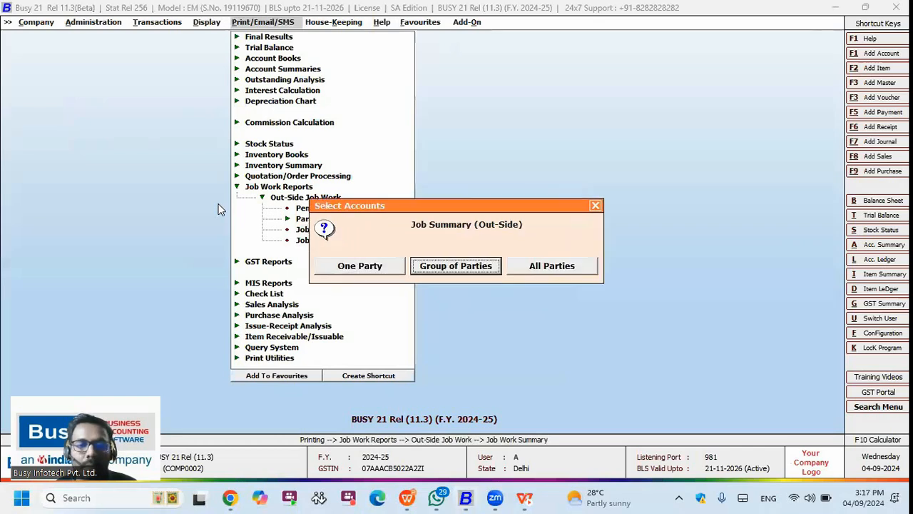
{"action": "key", "text": "Return"}
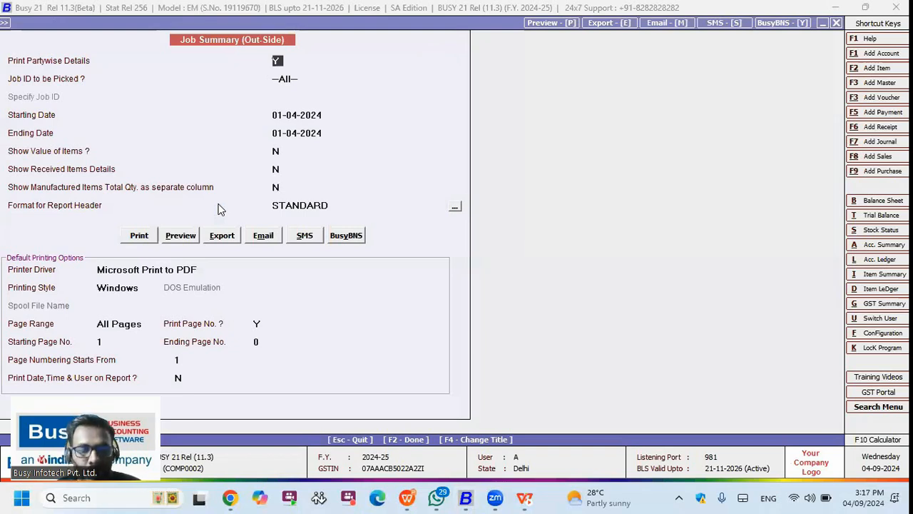
{"action": "key", "text": "Escape"}
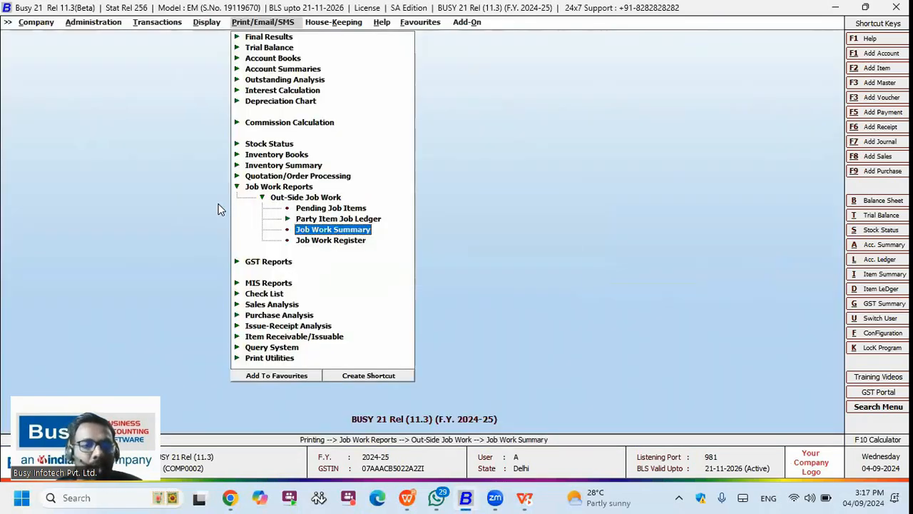
Step: Reopen Job Work Summary with Print Partywise Details set to Y, then back out
{"action": "key", "text": "Return"}
{"action": "key", "text": "Return"}
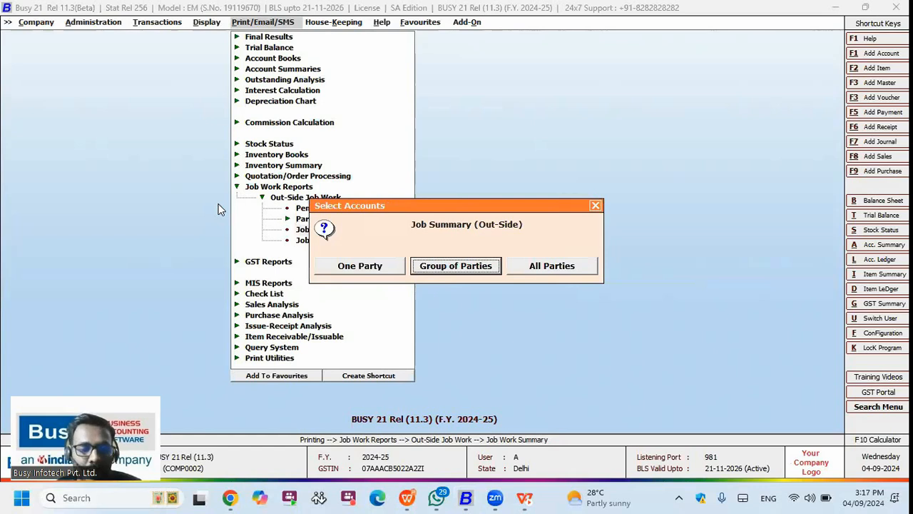
{"action": "key", "text": "Escape"}
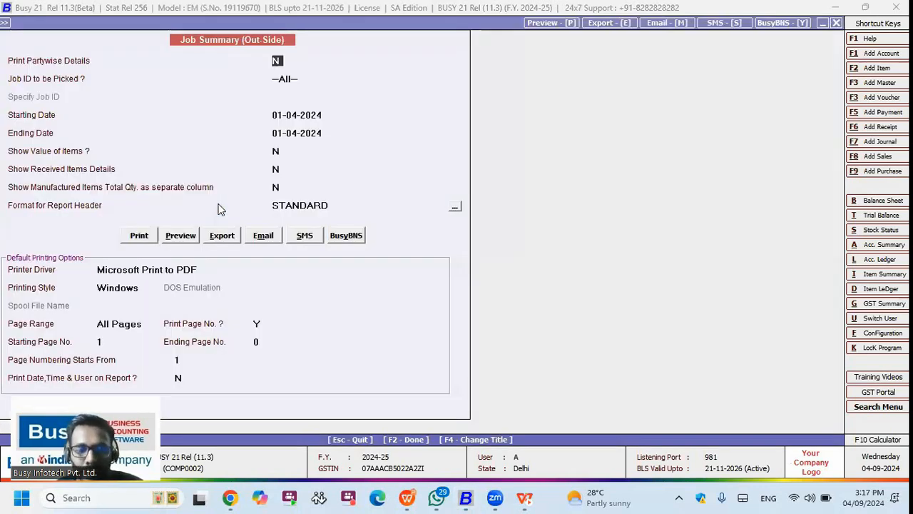
{"action": "key", "text": "y"}
{"action": "key", "text": "Return"}
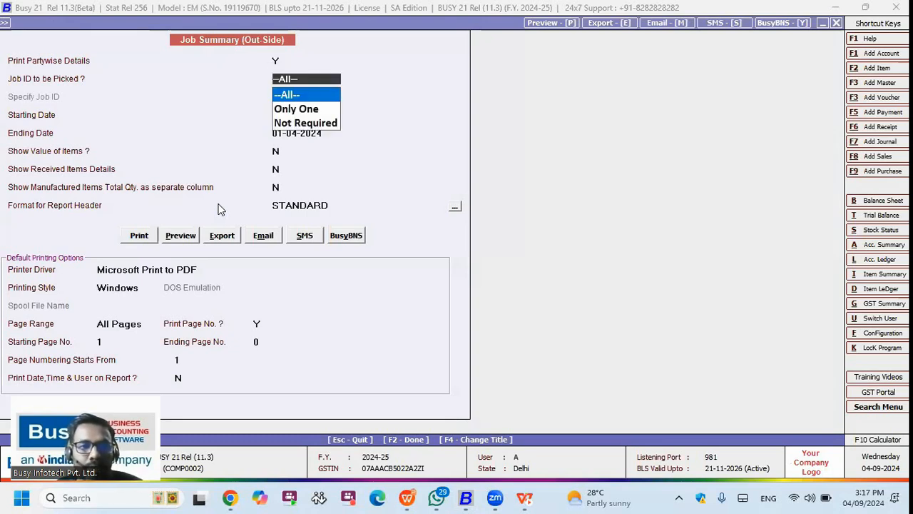
{"action": "key", "text": "Return"}
{"action": "key", "text": "Return"}
{"action": "key", "text": "Return"}
{"action": "key", "text": "Return"}
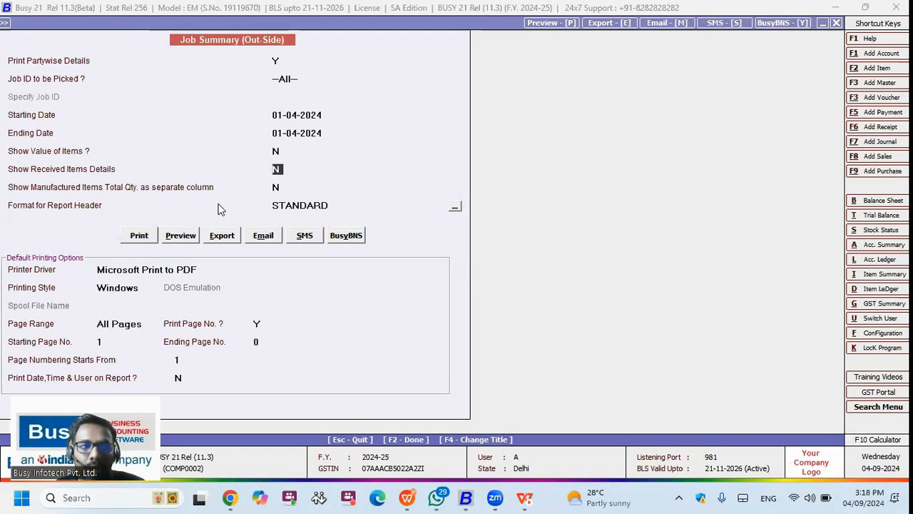
{"action": "key", "text": "Up"}
{"action": "key", "text": "Escape"}
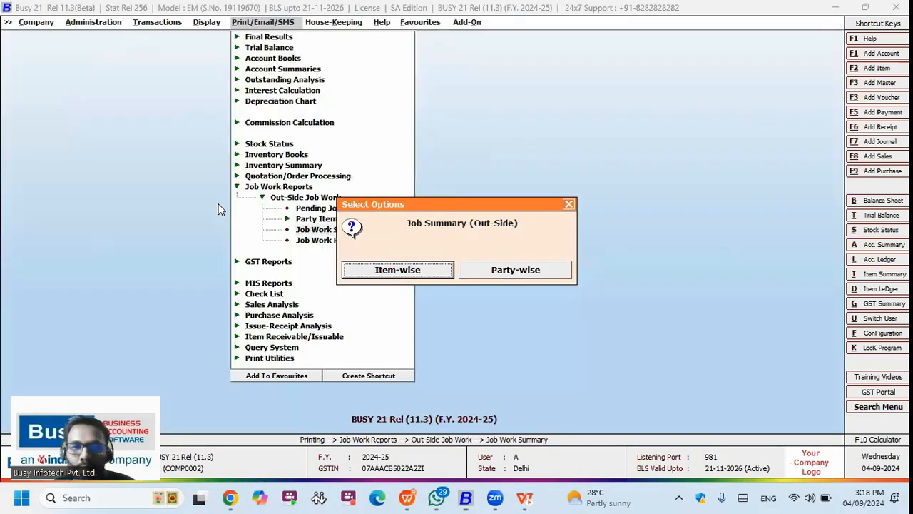
{"action": "key", "text": "Escape"}
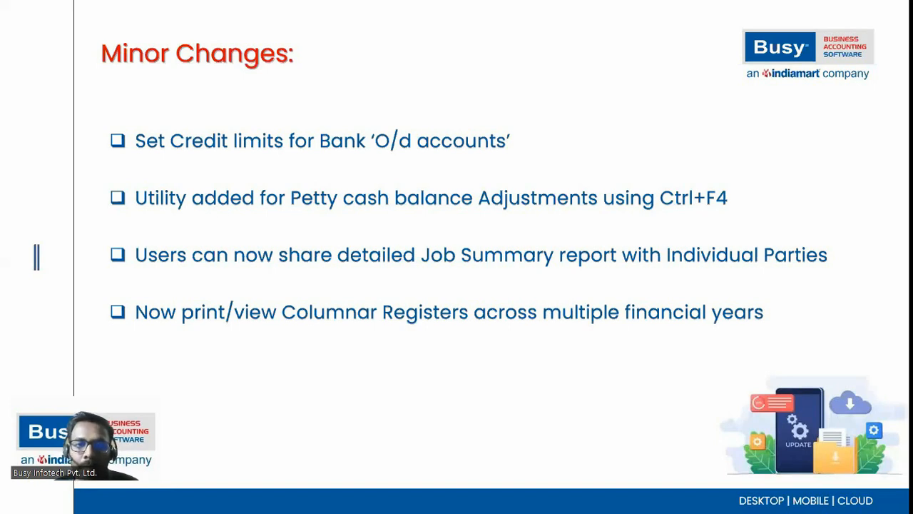
Step: Open the Account Registers columnar configuration for Sale Register format 1
{"action": "key", "text": "alt+Tab"}
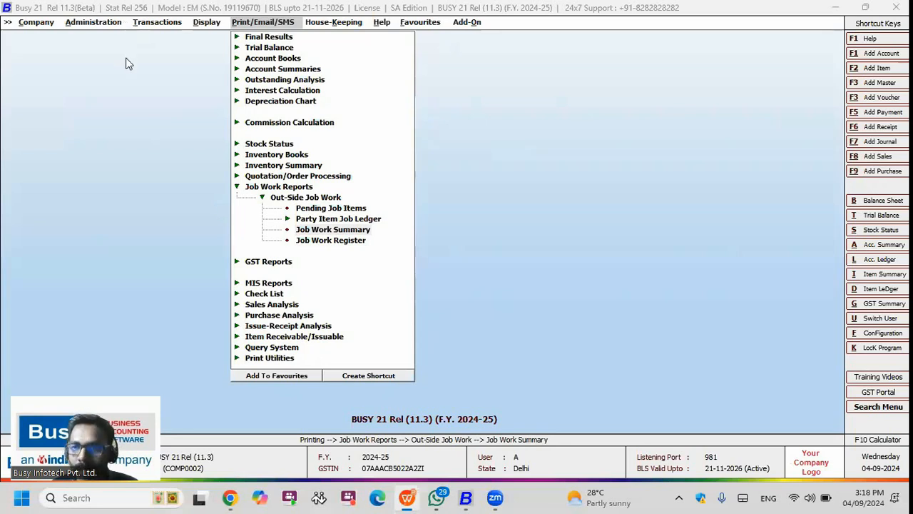
{"action": "left_click", "coordinate": [94, 22]}
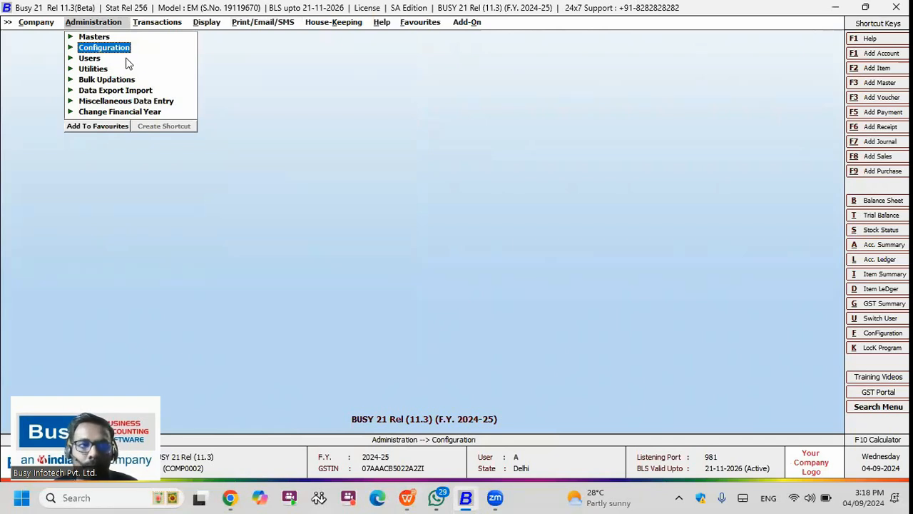
{"action": "key", "text": "Down"}
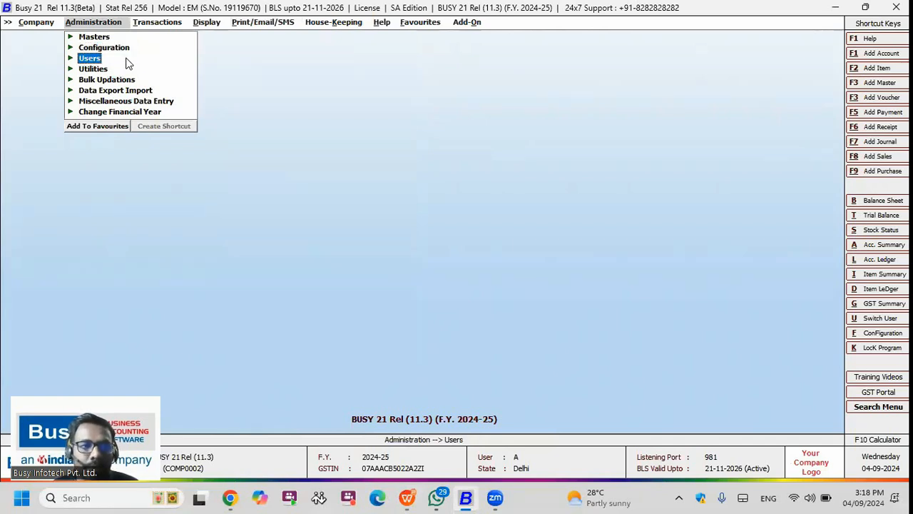
{"action": "key", "text": "Up"}
{"action": "key", "text": "Return"}
{"action": "key", "text": "Down"}
{"action": "key", "text": "Down"}
{"action": "key", "text": "Return"}
{"action": "key", "text": "Down"}
{"action": "key", "text": "Down"}
{"action": "key", "text": "Return"}
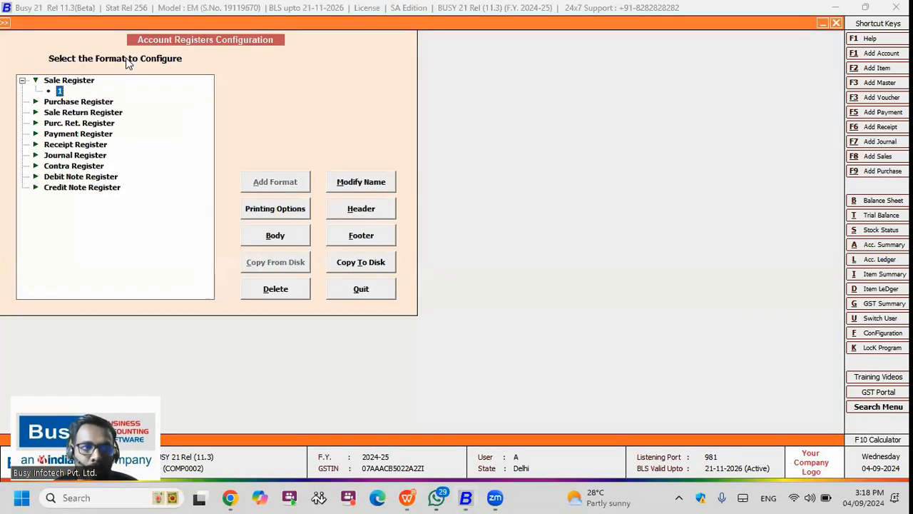
Step: Review the four columns in format 1's Body, then close the configuration
{"action": "key", "text": "alt+b"}
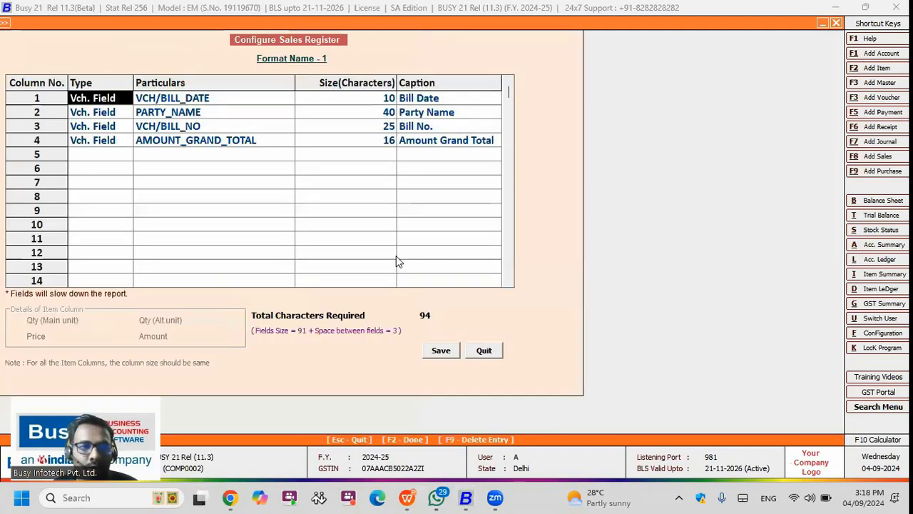
{"action": "key", "text": "Escape"}
{"action": "key", "text": "Escape"}
{"action": "key", "text": "Escape"}
{"action": "key", "text": "Right"}
{"action": "key", "text": "Right"}
Step: Open the Sales Register from Account Books, including all parties
{"action": "key", "text": "Up"}
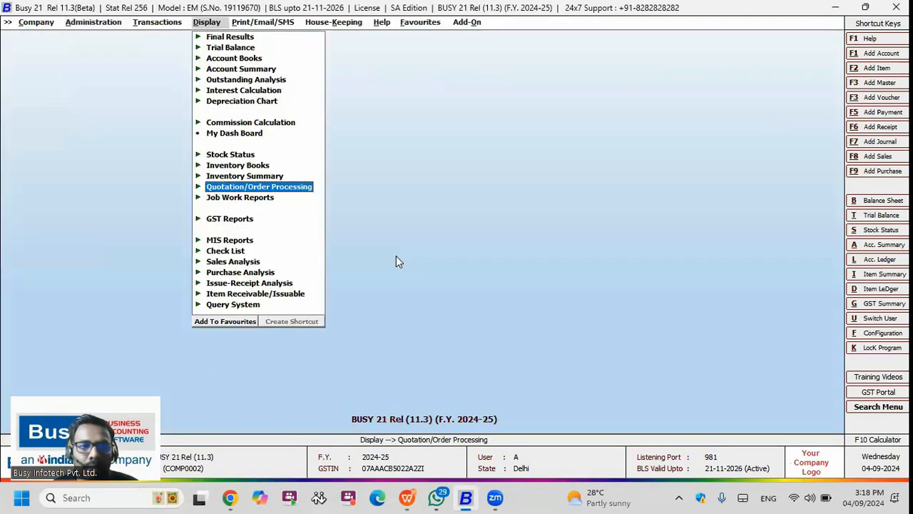
{"action": "key", "text": "Up"}
{"action": "key", "text": "Up"}
{"action": "key", "text": "Up"}
{"action": "key", "text": "Up"}
{"action": "key", "text": "Up"}
{"action": "key", "text": "Up"}
{"action": "key", "text": "Up"}
{"action": "key", "text": "Up"}
{"action": "key", "text": "Up"}
{"action": "key", "text": "Up"}
{"action": "key", "text": "Right"}
{"action": "key", "text": "Down"}
{"action": "key", "text": "Down"}
{"action": "key", "text": "Down"}
{"action": "key", "text": "Down"}
{"action": "key", "text": "Right"}
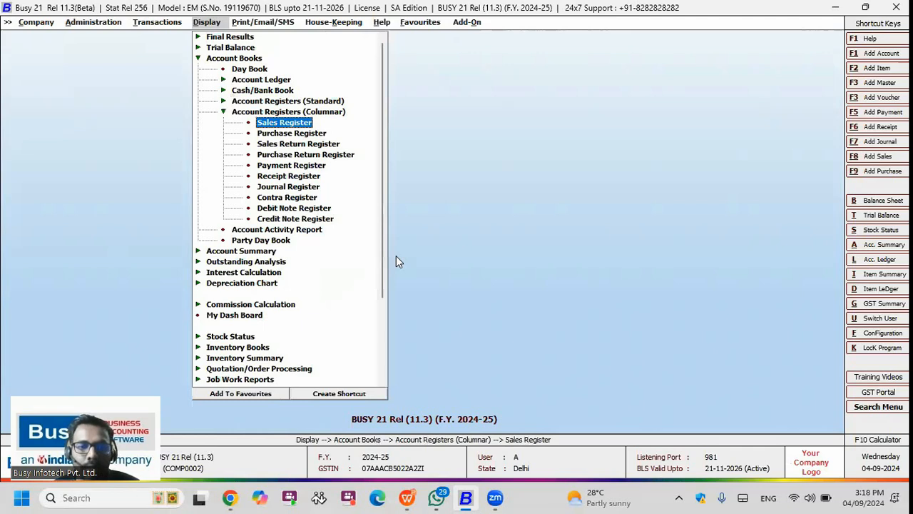
{"action": "key", "text": "Return"}
{"action": "key", "text": "Return"}
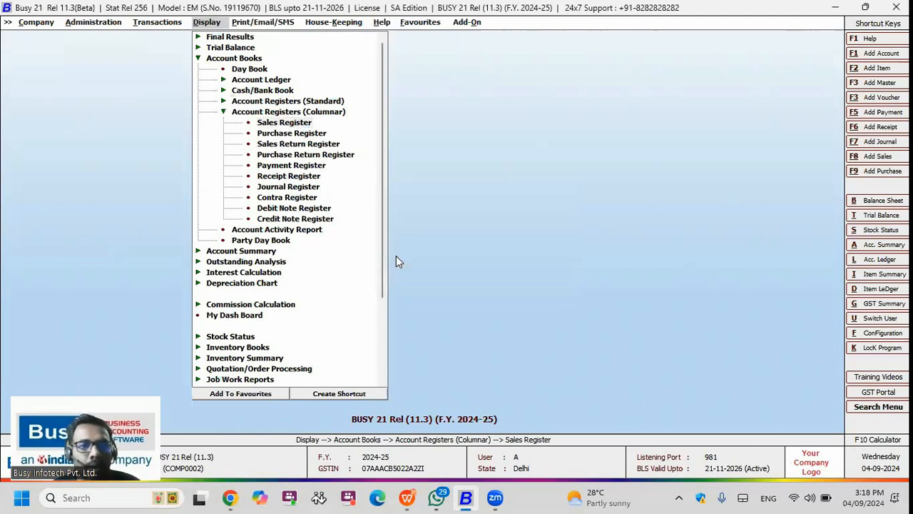
Step: Set the period 01-04-2023 to 31-03-2025 with all salesmen and generate the register
{"action": "key", "text": "Return"}
{"action": "key", "text": "Return"}
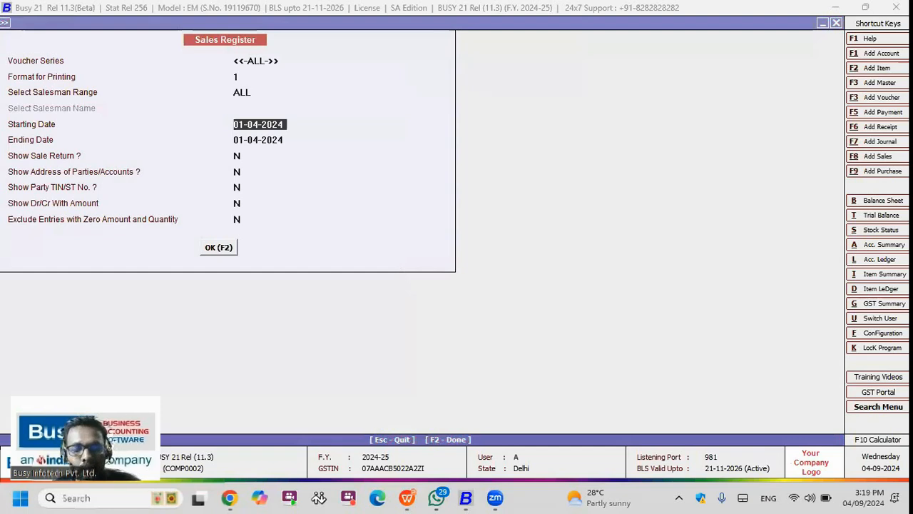
{"action": "type", "text": "1.4.2023"}
{"action": "key", "text": "Return"}
{"action": "type", "text": "31.3.20"}
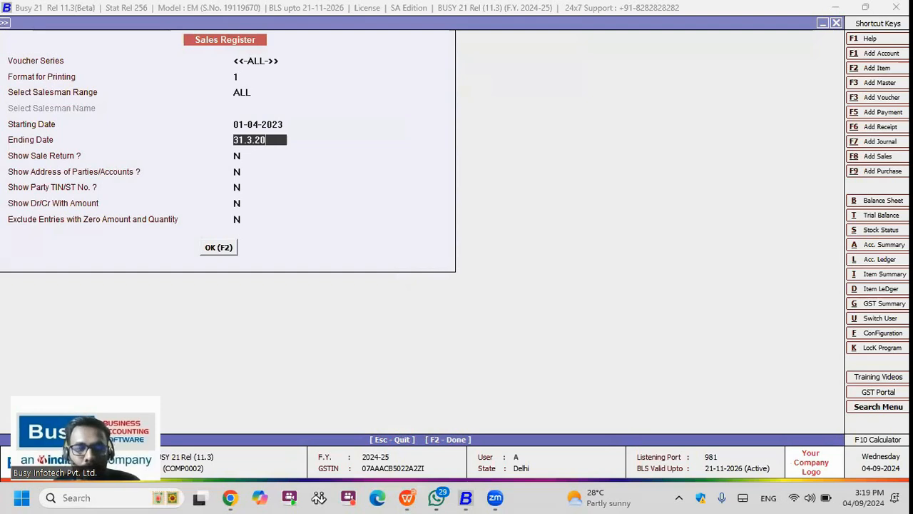
{"action": "type", "text": "25"}
{"action": "key", "text": "Return"}
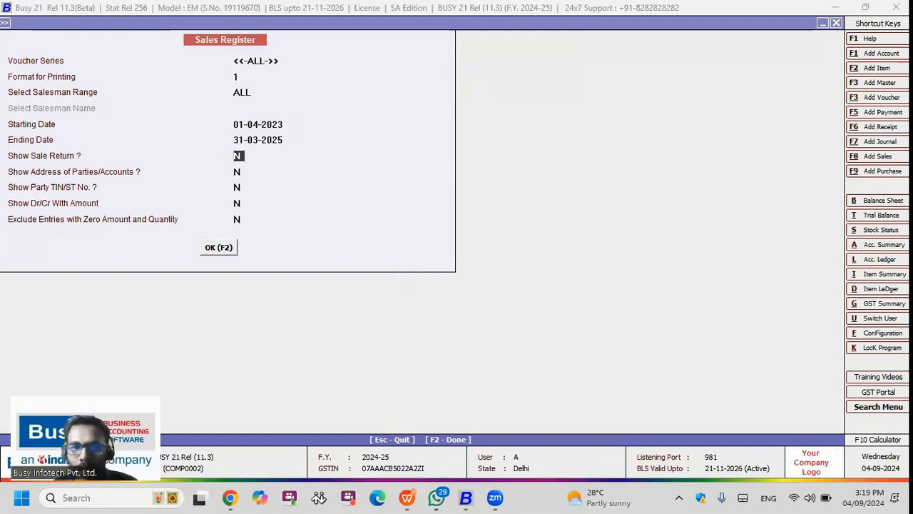
{"action": "key", "text": "Up"}
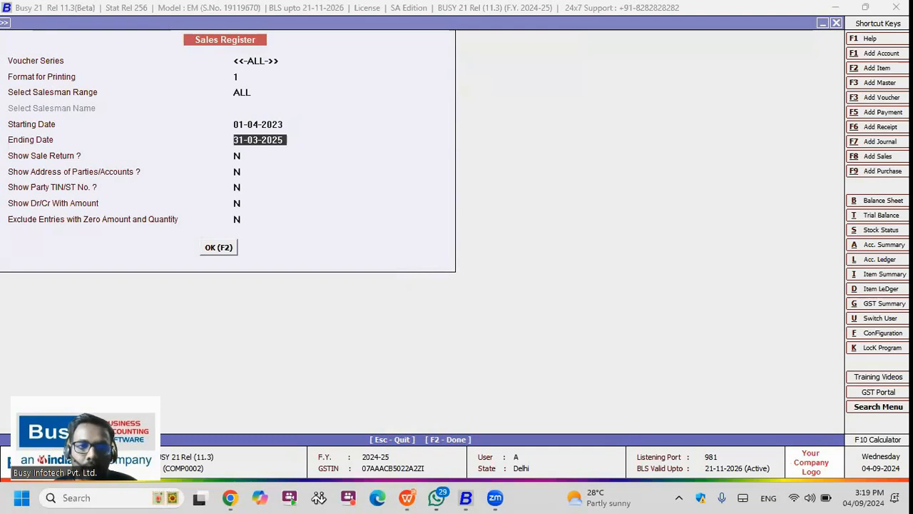
{"action": "key", "text": "Up"}
{"action": "key", "text": "Up"}
{"action": "key", "text": "Return"}
{"action": "key", "text": "Return"}
{"action": "key", "text": "Return"}
{"action": "key", "text": "Return"}
{"action": "key", "text": "Return"}
{"action": "key", "text": "Return"}
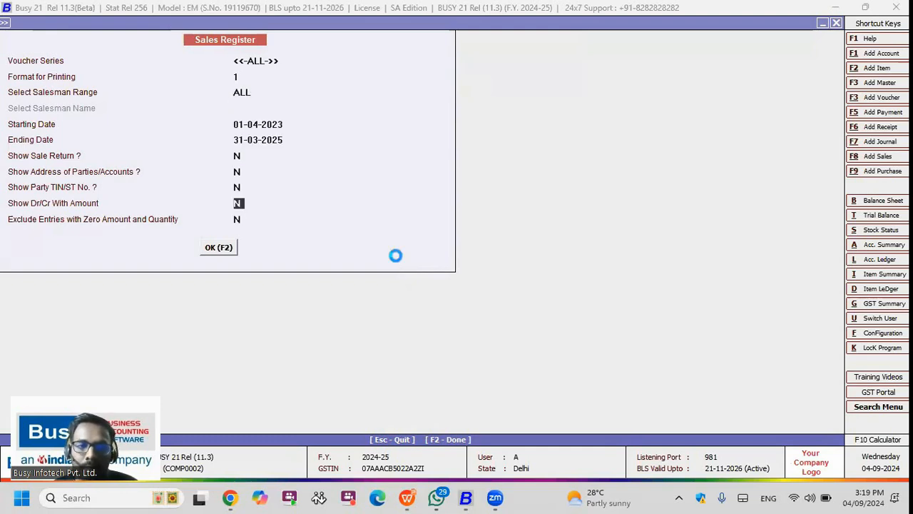
{"action": "key", "text": "Tab"}
{"action": "key", "text": "Tab"}
{"action": "key", "text": "Tab"}
{"action": "key", "text": "F2"}
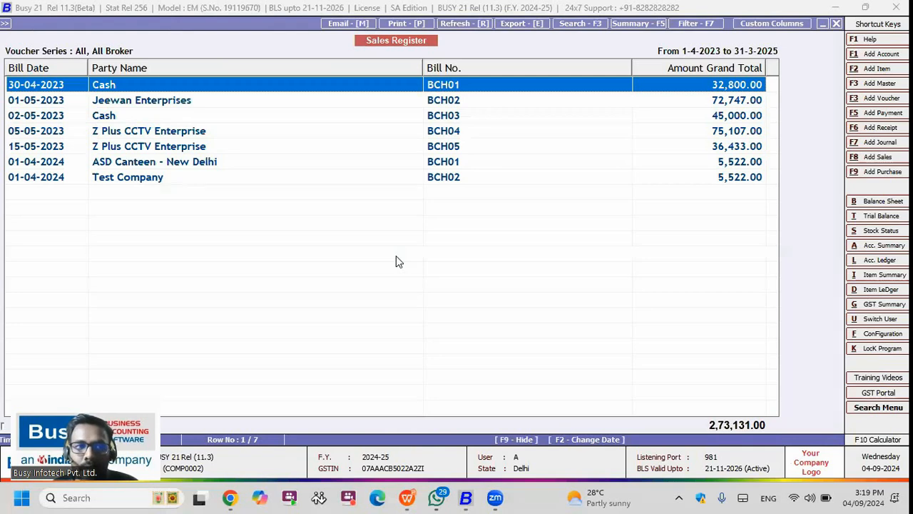
Step: Browse the bills from both financial years, then close the register
{"action": "key", "text": "Down"}
{"action": "key", "text": "Down"}
{"action": "key", "text": "Down"}
{"action": "key", "text": "Down"}
{"action": "key", "text": "Down"}
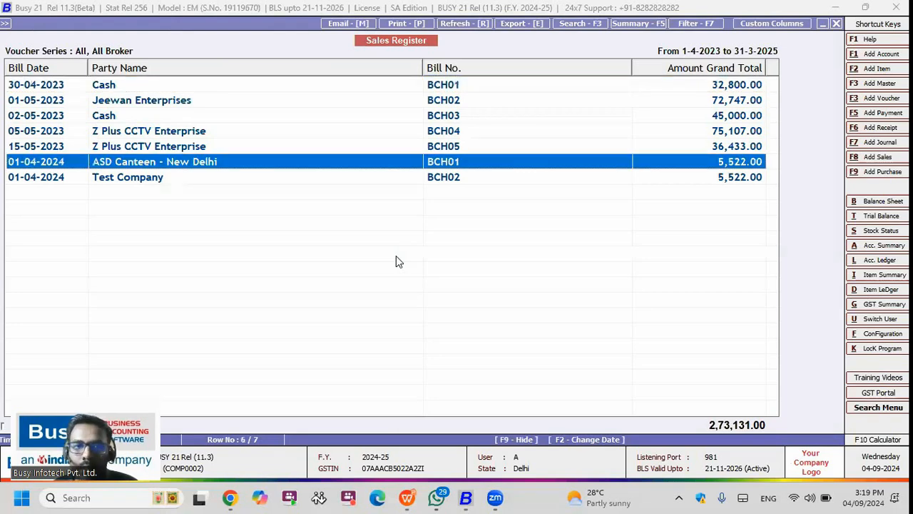
{"action": "key", "text": "Up"}
{"action": "key", "text": "Up"}
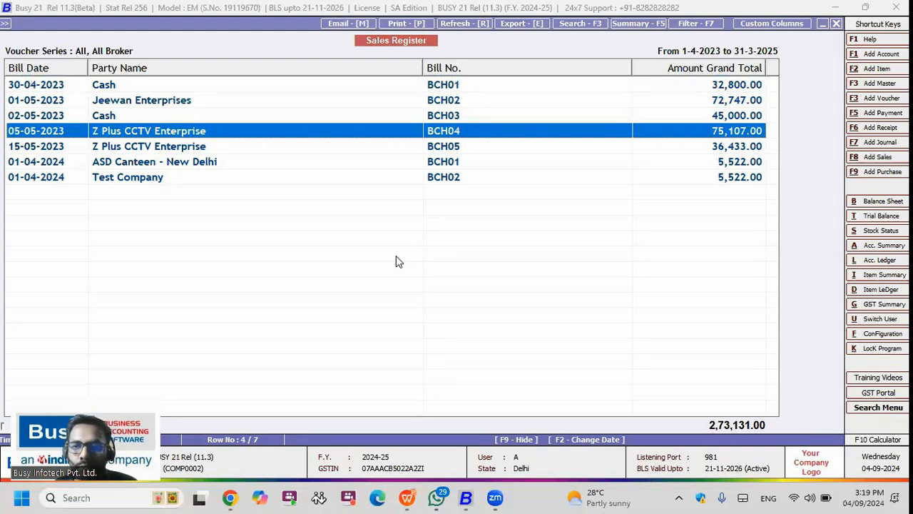
{"action": "key", "text": "Escape"}
{"action": "key", "text": "Escape"}
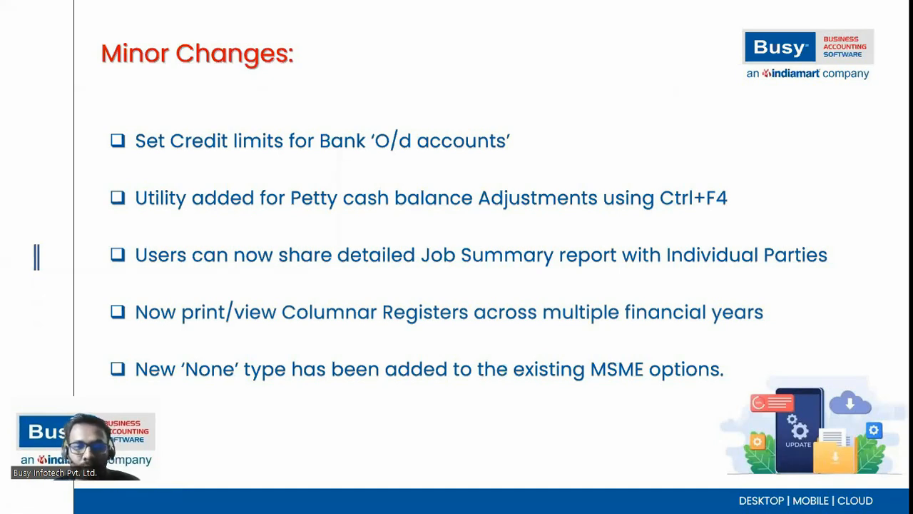
Step: Leave the slideshow and open the Accounts section of Features/Options in BUSY 21
{"action": "key", "text": "Escape"}
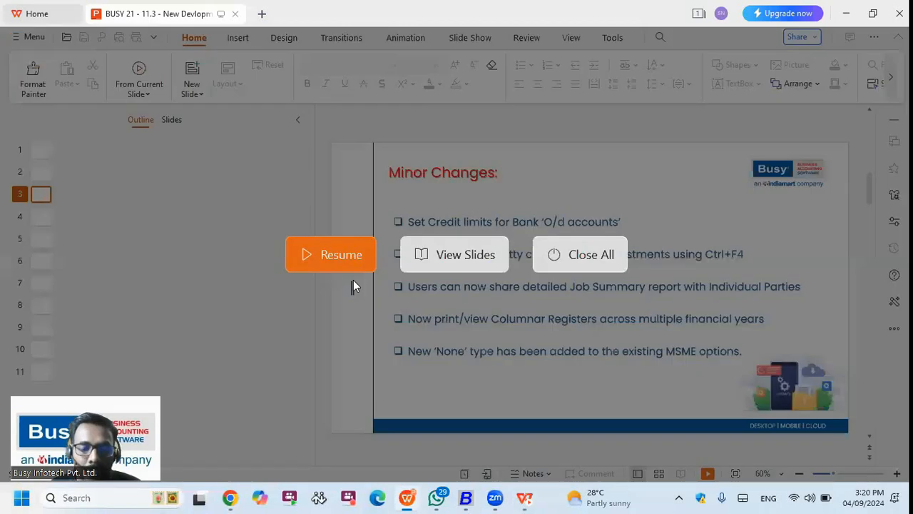
{"action": "key", "text": "alt+Tab"}
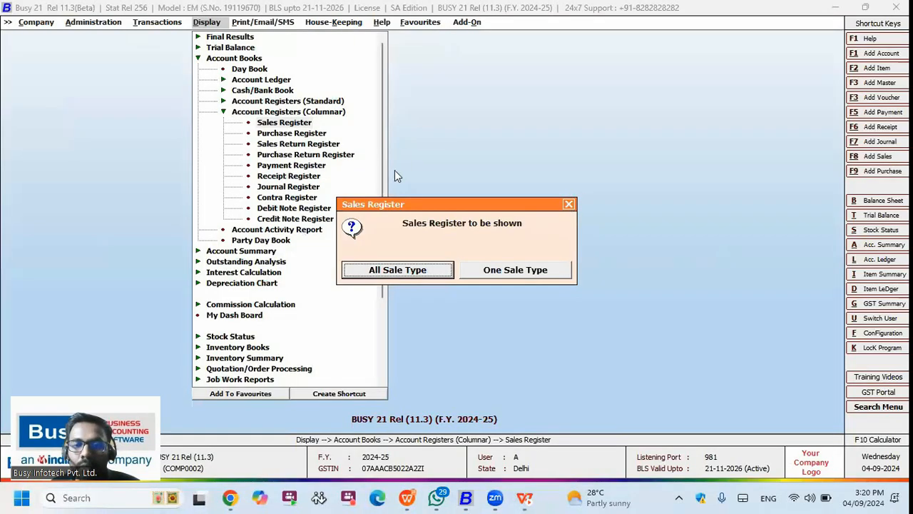
{"action": "key", "text": "Escape"}
{"action": "key", "text": "Escape"}
{"action": "left_click", "coordinate": [116, 23]}
{"action": "left_click", "coordinate": [123, 44]}
{"action": "left_click", "coordinate": [142, 48]}
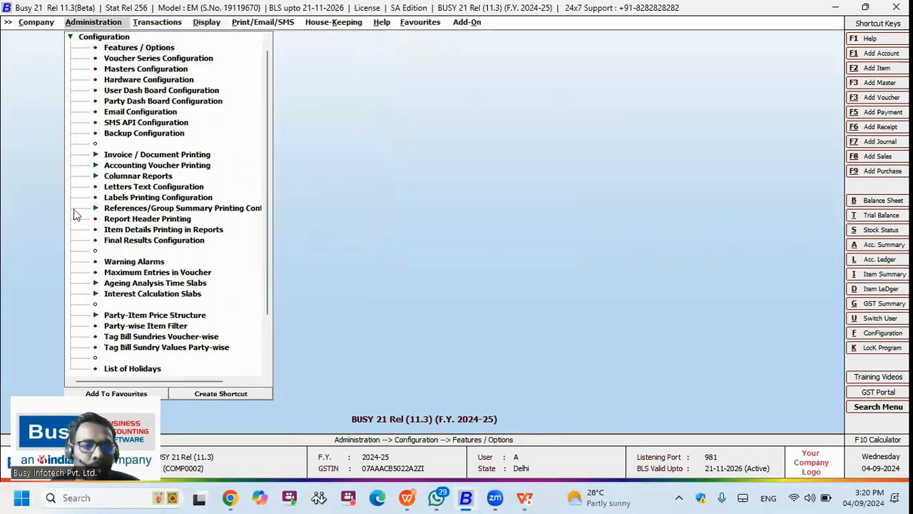
{"action": "left_click", "coordinate": [76, 172]}
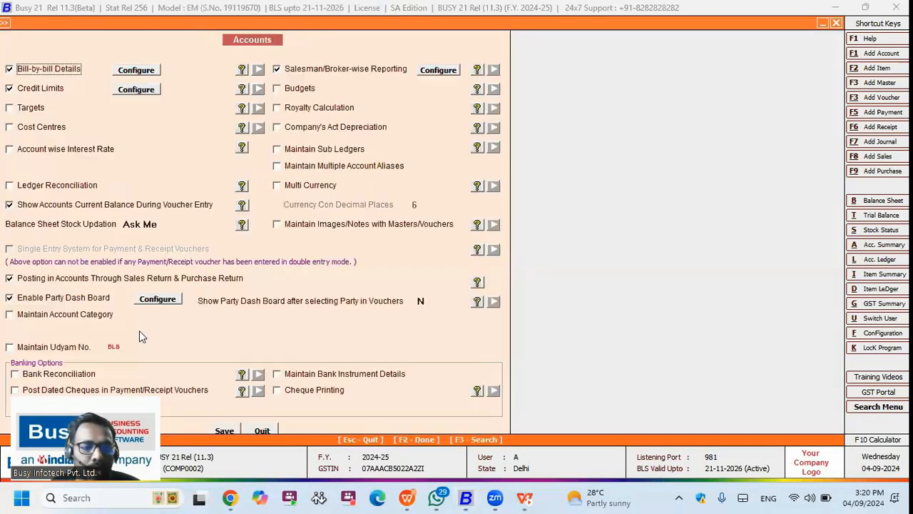
Step: Enable Maintain Udyam No., view the MSME Type list including None, and save
{"action": "left_click", "coordinate": [67, 347]}
{"action": "left_click", "coordinate": [214, 347]}
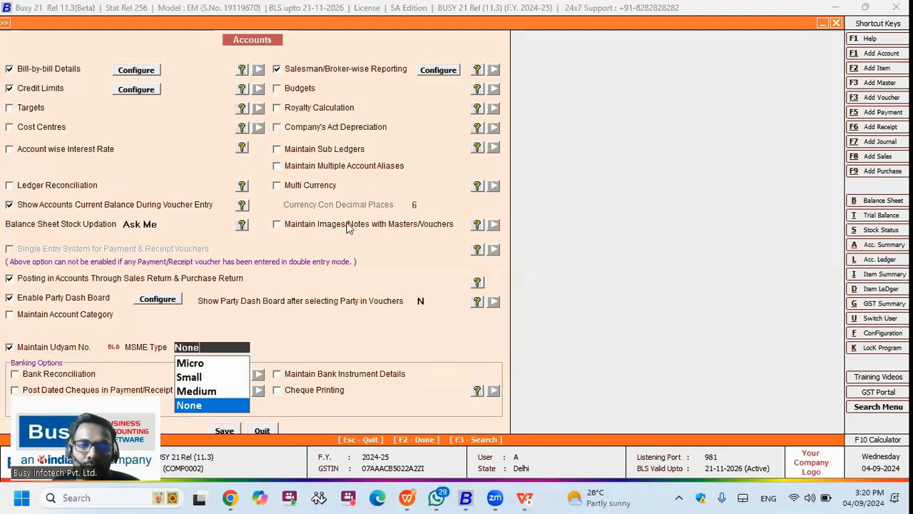
{"action": "key", "text": "F2"}
{"action": "key", "text": "Escape"}
{"action": "left_click", "coordinate": [100, 37]}
{"action": "left_click", "coordinate": [120, 48]}
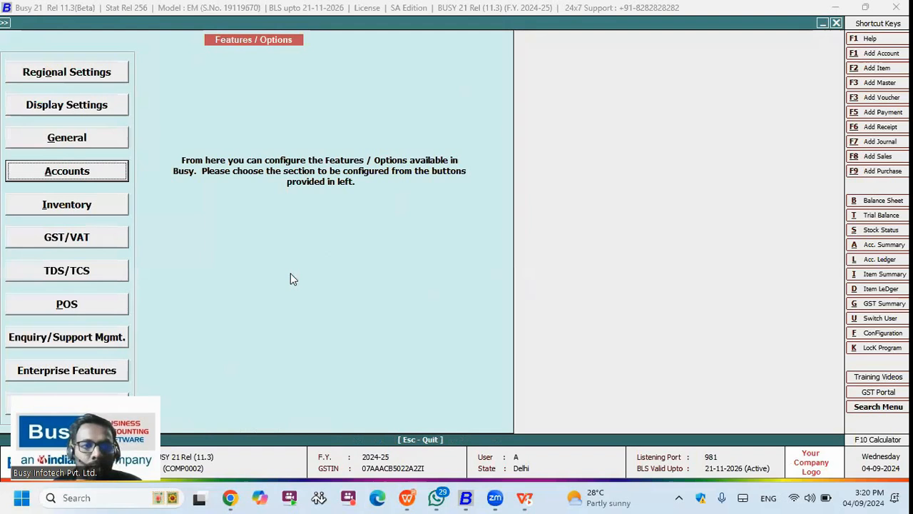
Step: Modify the Test account, changing its MSME Type from Micro to None
{"action": "key", "text": "Escape"}
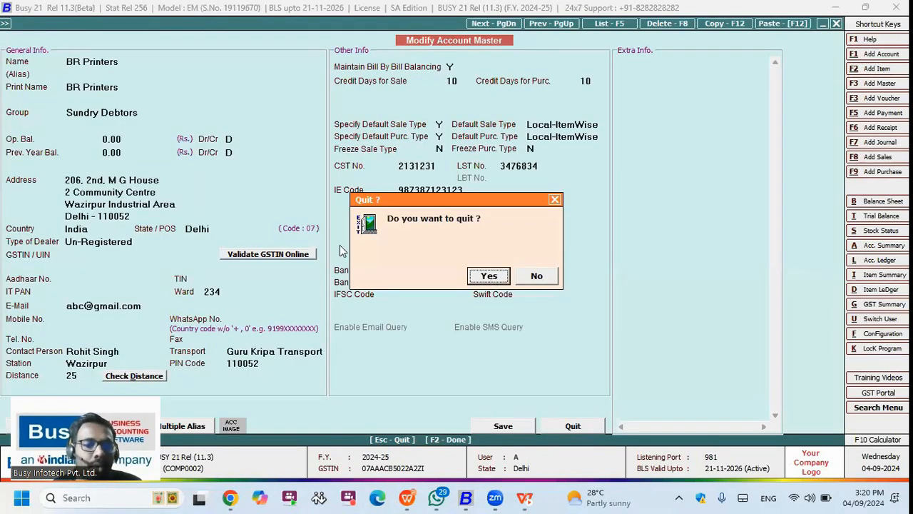
{"action": "key", "text": "Return"}
{"action": "key", "text": "Return"}
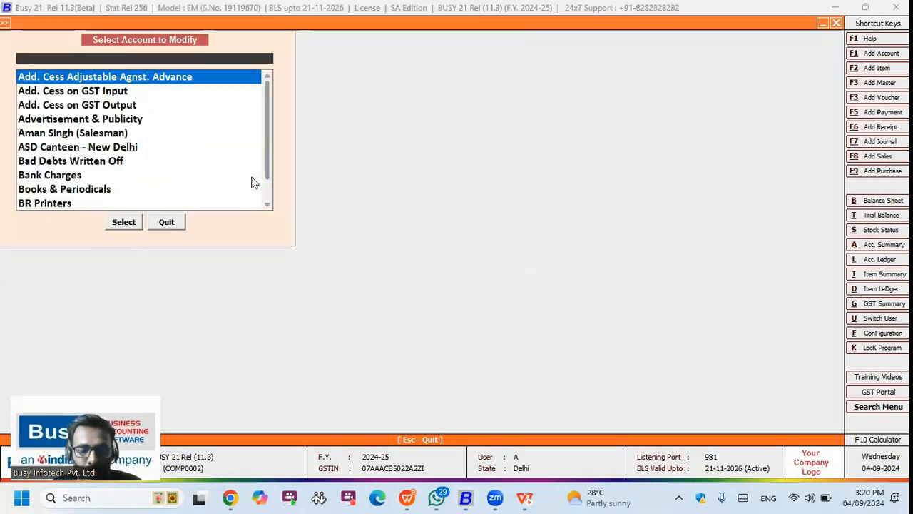
{"action": "type", "text": "bus"}
{"action": "key", "text": "Return"}
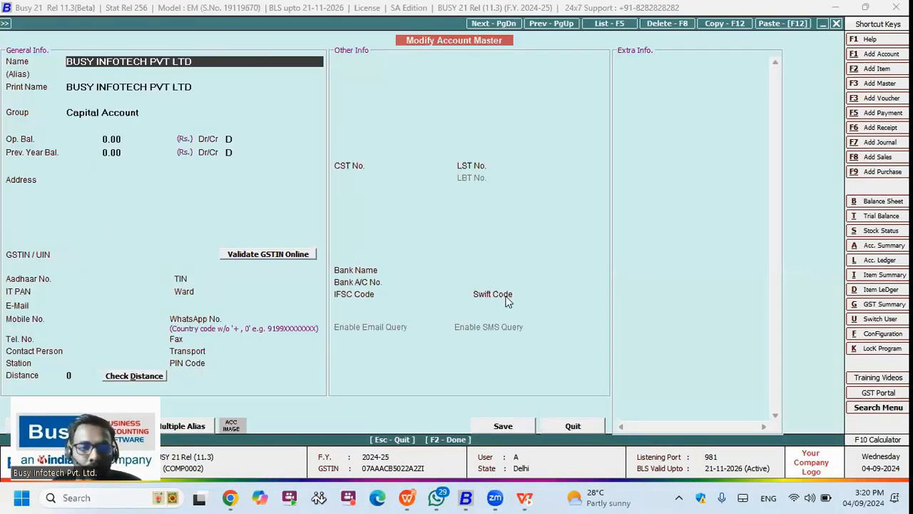
{"action": "key", "text": "Escape"}
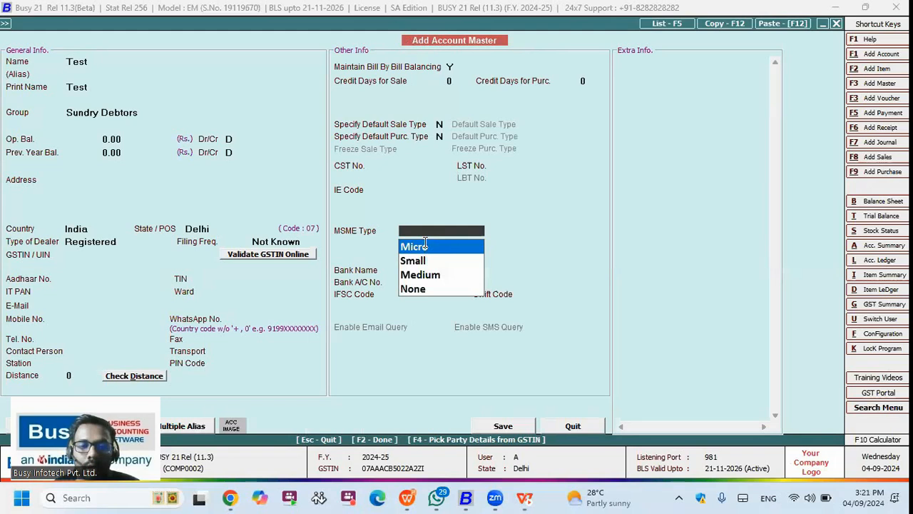
{"action": "left_click", "coordinate": [424, 243]}
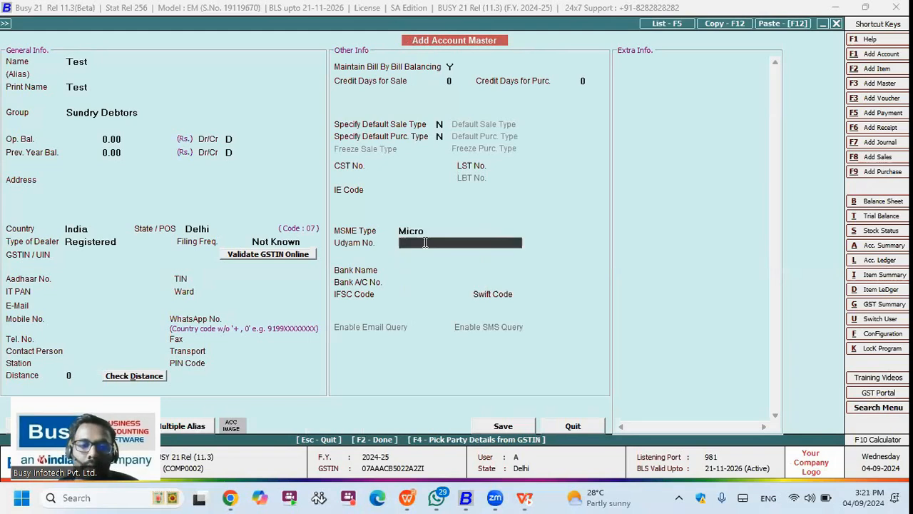
{"action": "key", "text": "Up"}
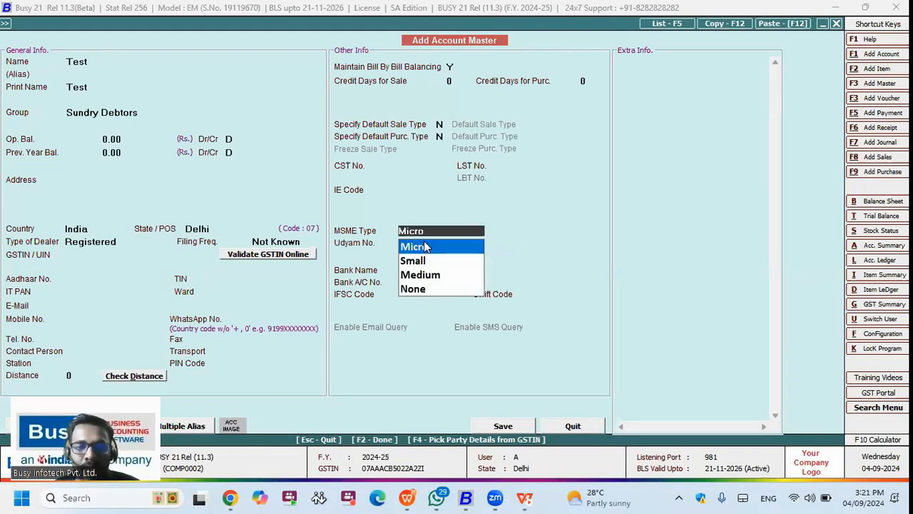
{"action": "key", "text": "Down"}
{"action": "key", "text": "Down"}
{"action": "key", "text": "Down"}
{"action": "key", "text": "Return"}
{"action": "key", "text": "Up"}
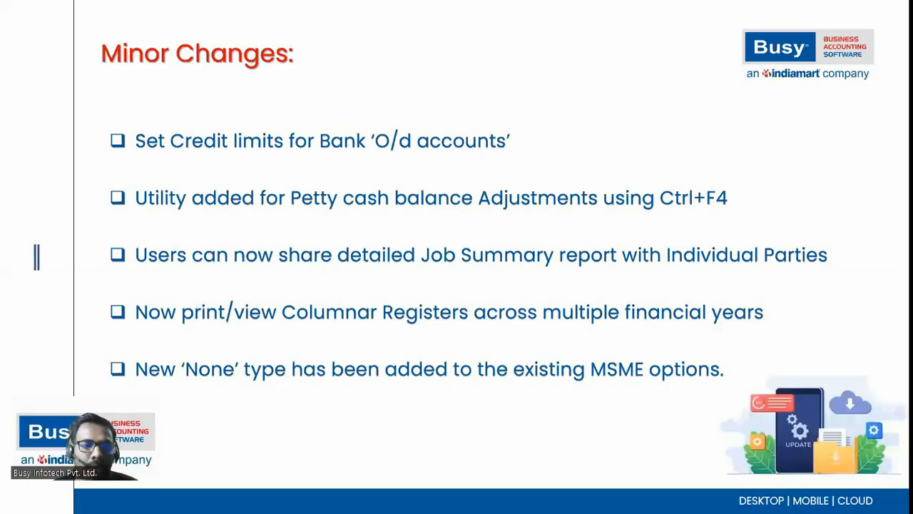
Step: Advance the slide, show the Accounts Features/Options in BUSY 21, then reveal the next bullet
{"action": "key", "text": "Right"}
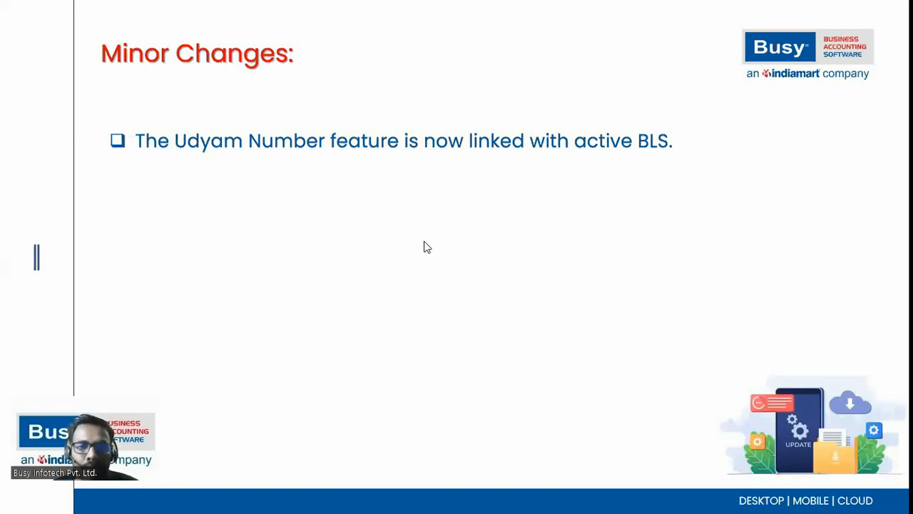
{"action": "key", "text": "alt+Tab"}
{"action": "key", "text": "alt+f"}
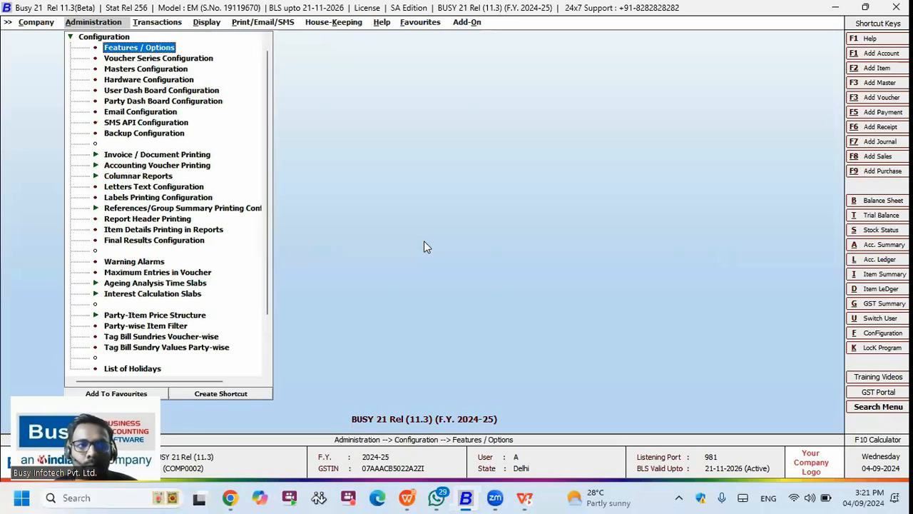
{"action": "key", "text": "Return"}
{"action": "key", "text": "a"}
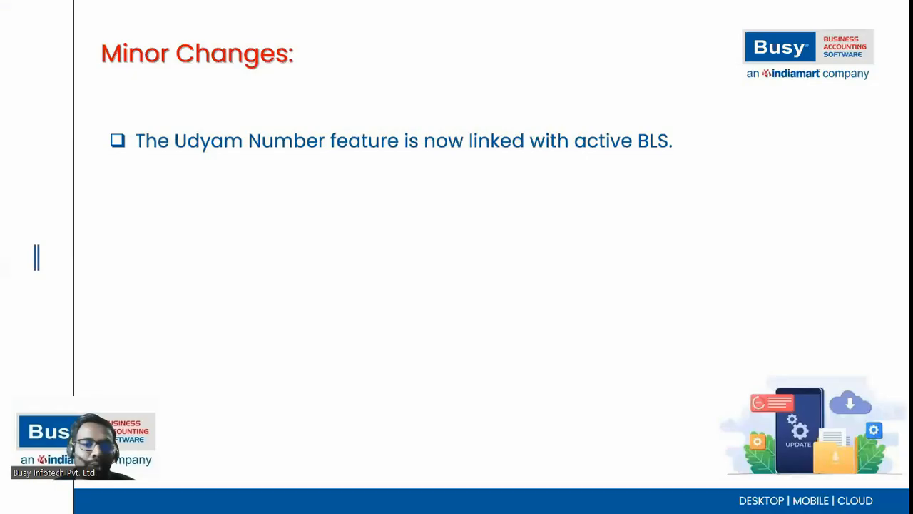
{"action": "key", "text": "Right"}
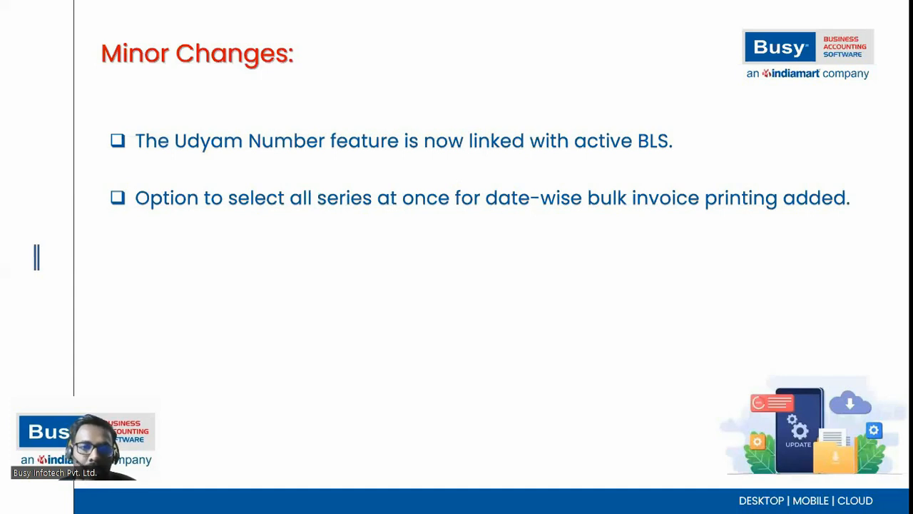
Step: Open Sales Invoice printing from the printing utilities, printing date-wise
{"action": "key", "text": "alt+Tab"}
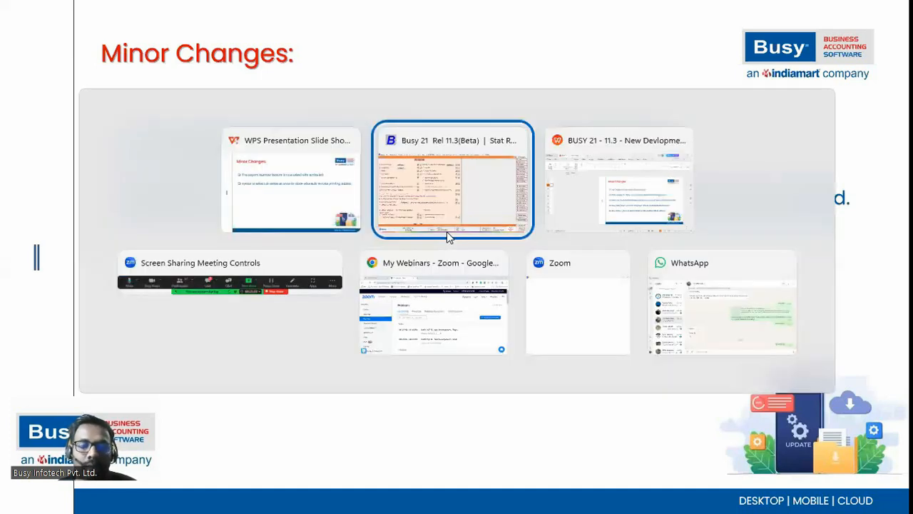
{"action": "key", "text": "Escape"}
{"action": "key", "text": "Escape"}
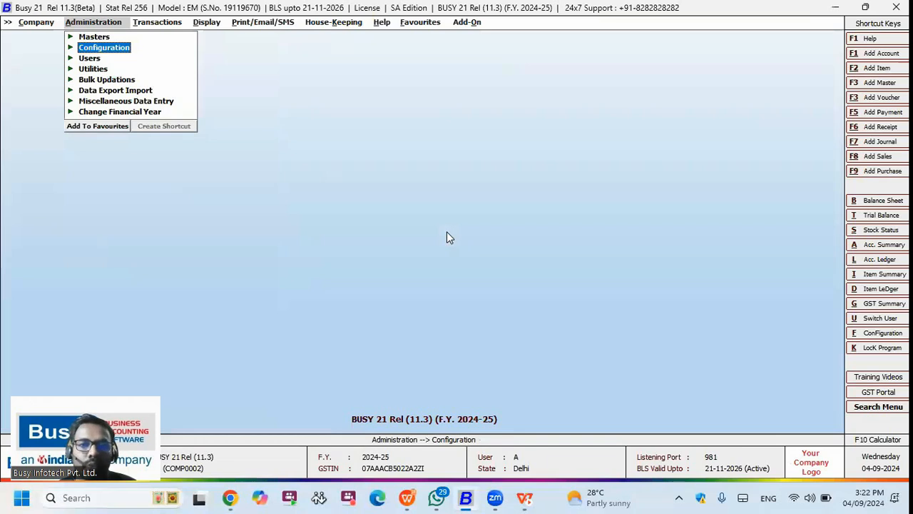
{"action": "key", "text": "Right"}
{"action": "key", "text": "Right"}
{"action": "key", "text": "Right"}
{"action": "key", "text": "Up"}
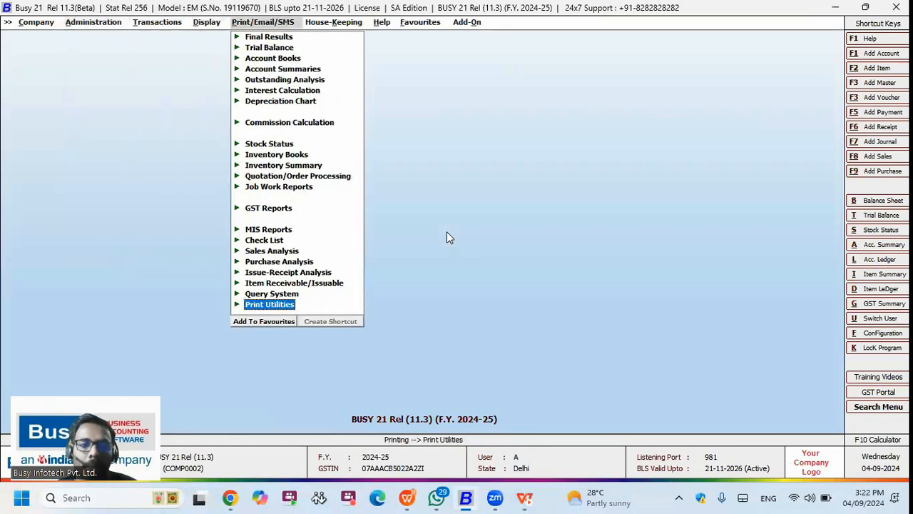
{"action": "key", "text": "Return"}
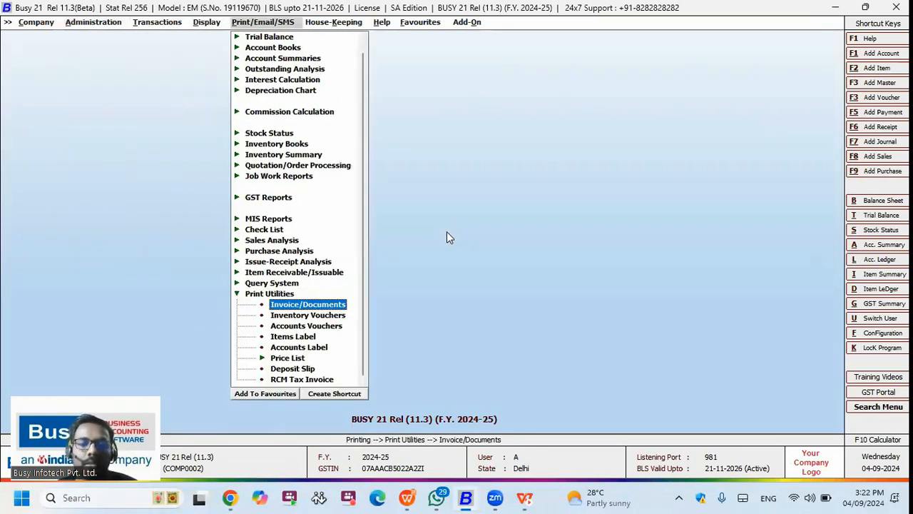
{"action": "key", "text": "Return"}
{"action": "key", "text": "Down"}
{"action": "key", "text": "Down"}
{"action": "key", "text": "Down"}
{"action": "key", "text": "Down"}
{"action": "key", "text": "Down"}
{"action": "key", "text": "Down"}
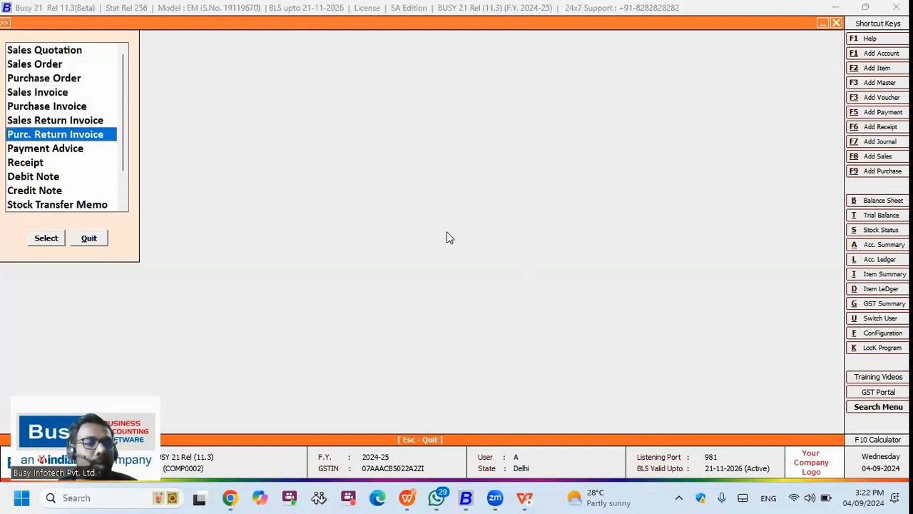
{"action": "key", "text": "Down"}
{"action": "key", "text": "Down"}
{"action": "key", "text": "Down"}
{"action": "key", "text": "Down"}
{"action": "key", "text": "Return"}
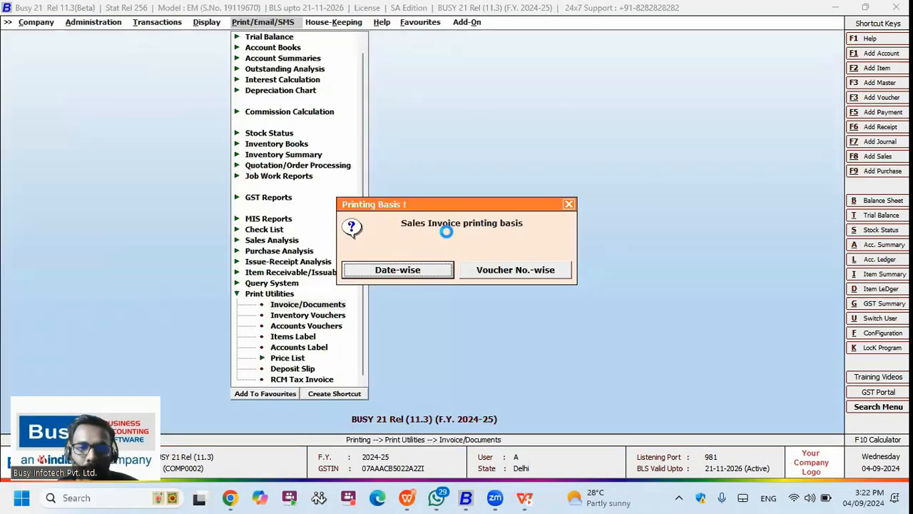
{"action": "key", "text": "Escape"}
{"action": "key", "text": "Return"}
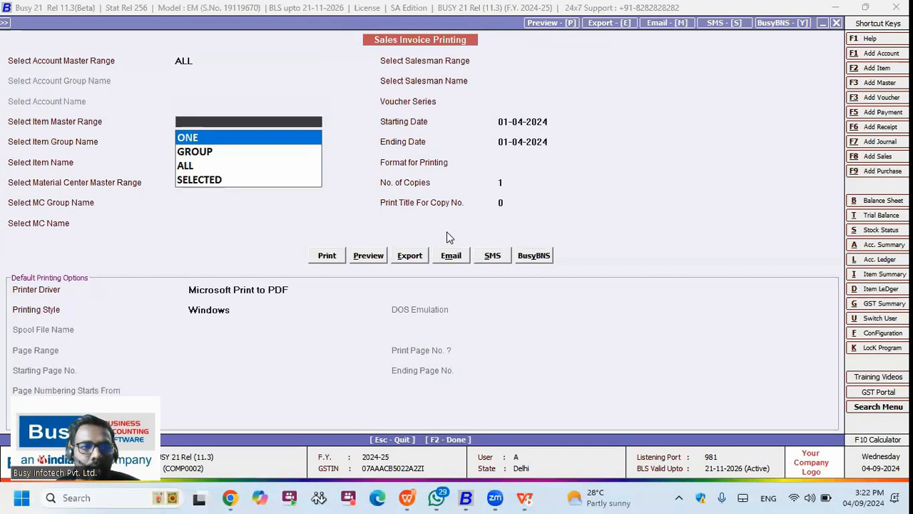
Step: Set the item, material centre, salesman and voucher series ranges all to ALL
{"action": "key", "text": "Down"}
{"action": "key", "text": "Down"}
{"action": "key", "text": "Return"}
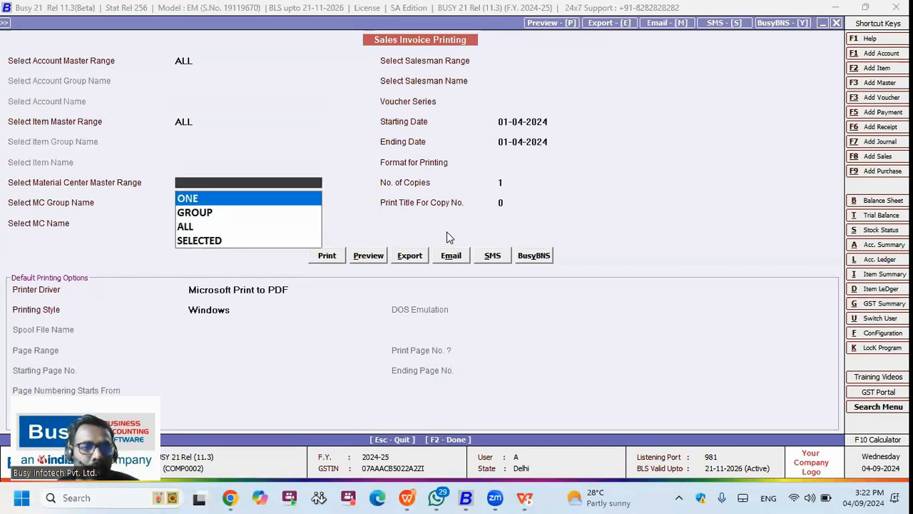
{"action": "key", "text": "Down"}
{"action": "key", "text": "Down"}
{"action": "key", "text": "Return"}
{"action": "key", "text": "Down"}
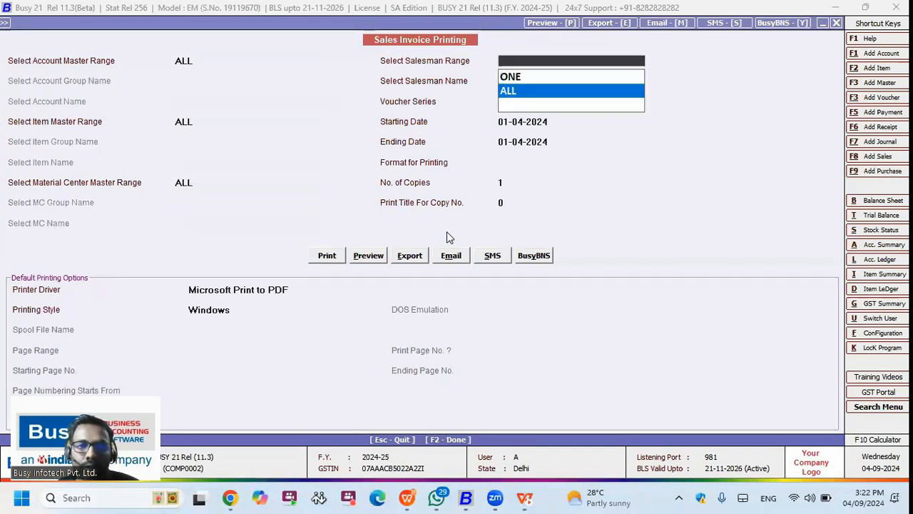
{"action": "key", "text": "Return"}
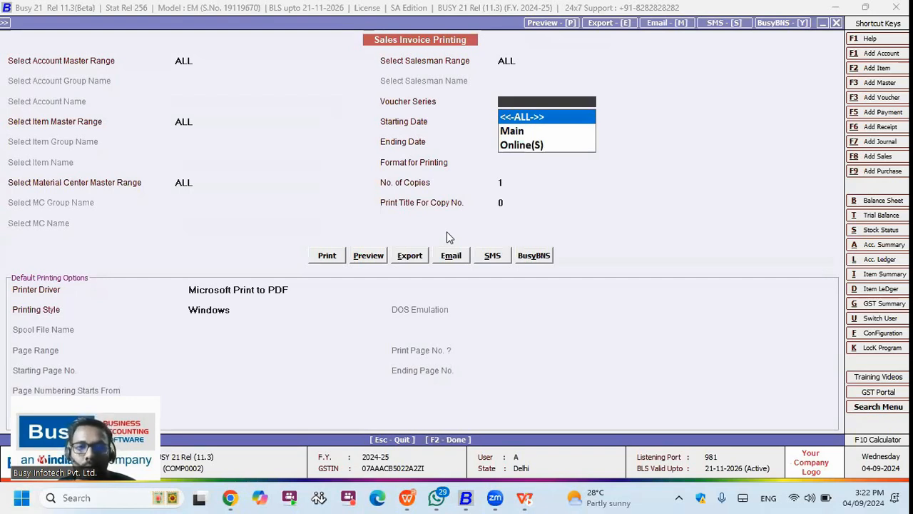
{"action": "key", "text": "Return"}
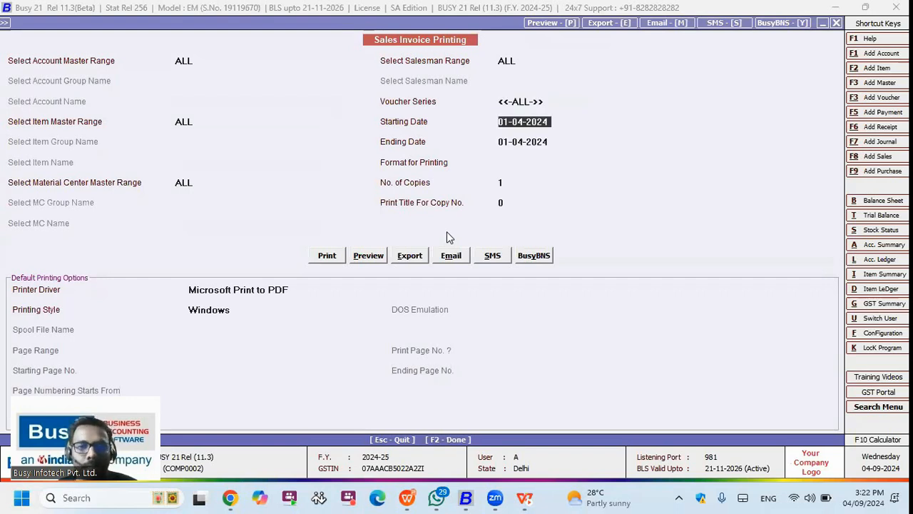
{"action": "key", "text": "Up"}
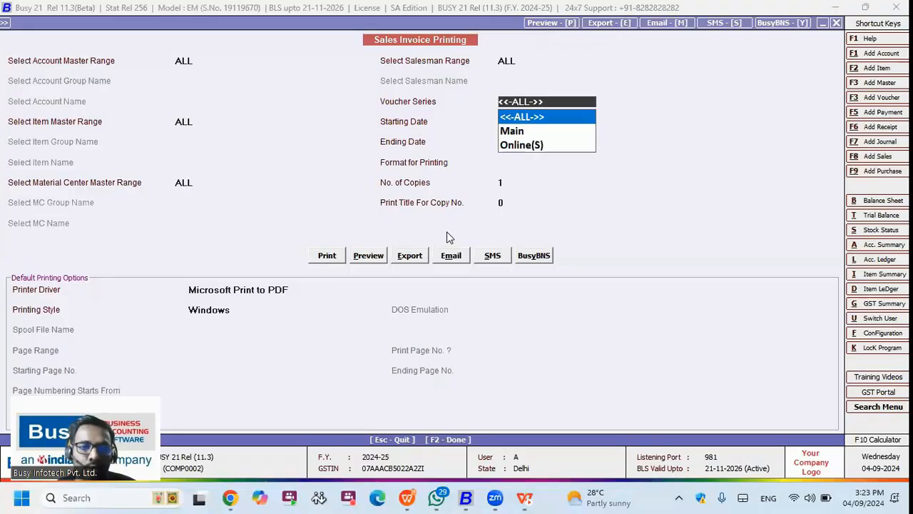
Step: Close invoice printing and open a user's settings under Configuration > Users > Modify User
{"action": "key", "text": "Escape"}
{"action": "key", "text": "Escape"}
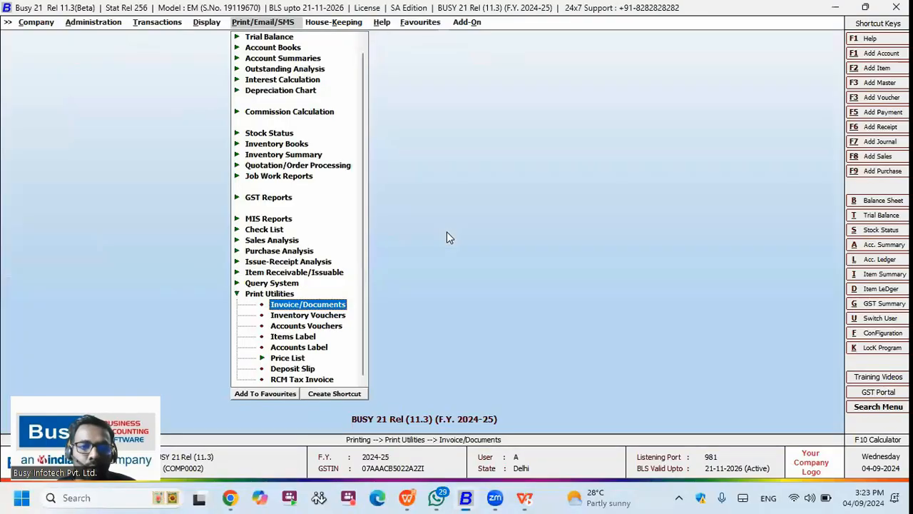
{"action": "key", "text": "Escape"}
{"action": "key", "text": "alt+f"}
{"action": "key", "text": "Escape"}
{"action": "key", "text": "Return"}
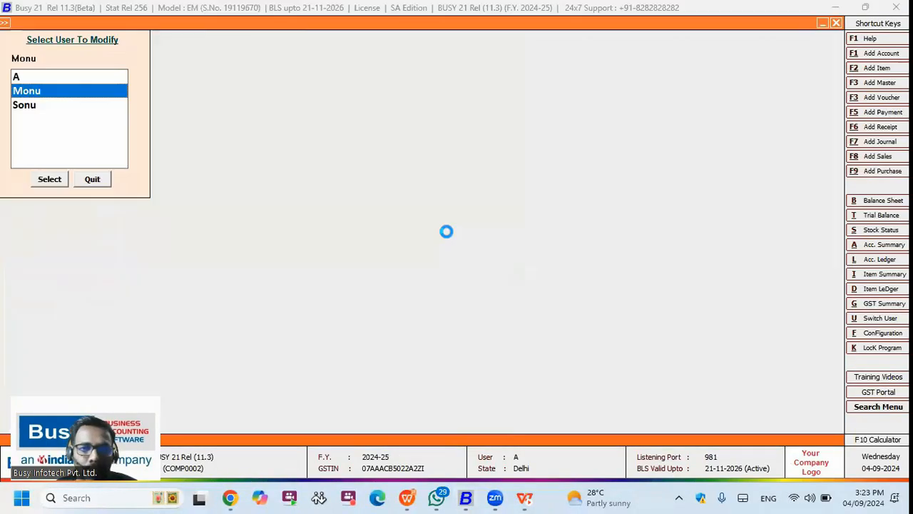
{"action": "key", "text": "Return"}
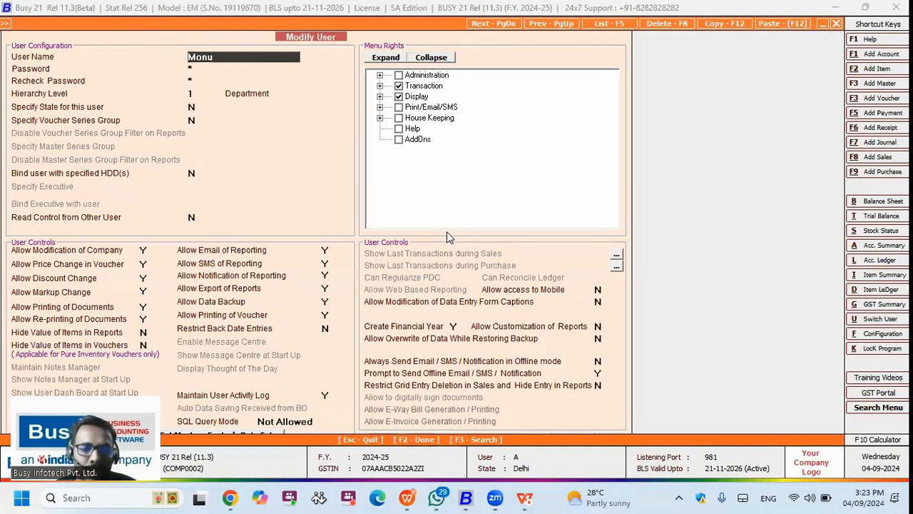
{"action": "key", "text": "F3"}
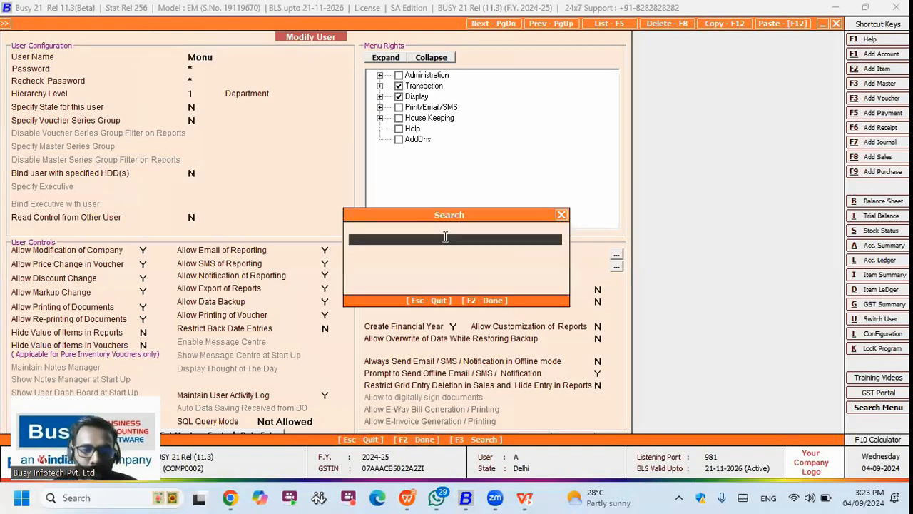
{"action": "key", "text": "Escape"}
Step: Toggle the user's Account Add right under Administration menu rights, then leave the form
{"action": "left_click", "coordinate": [379, 86]}
{"action": "left_click", "coordinate": [379, 76]}
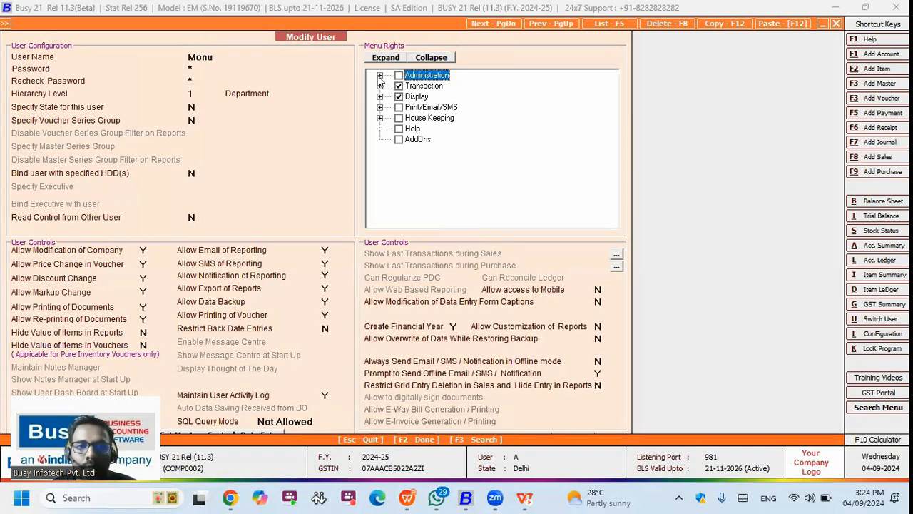
{"action": "left_click", "coordinate": [379, 76]}
{"action": "left_click", "coordinate": [479, 96]}
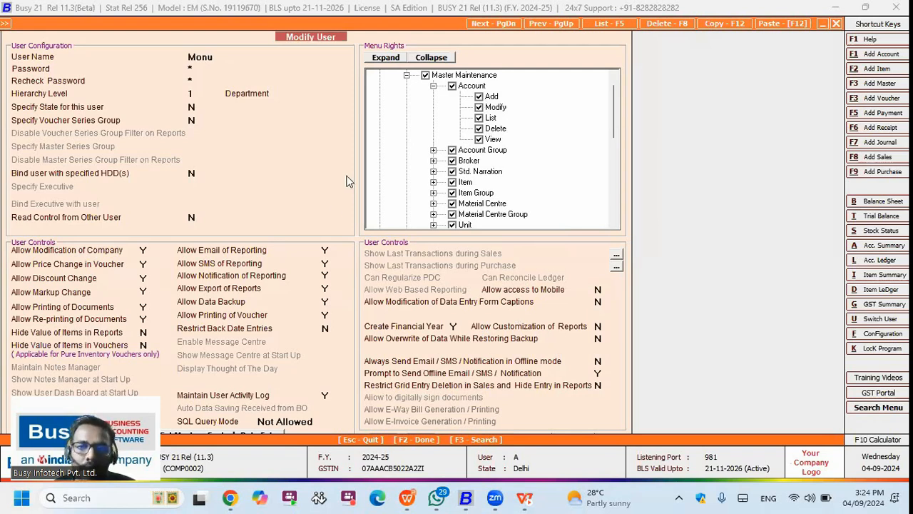
{"action": "key", "text": "Escape"}
{"action": "key", "text": "Escape"}
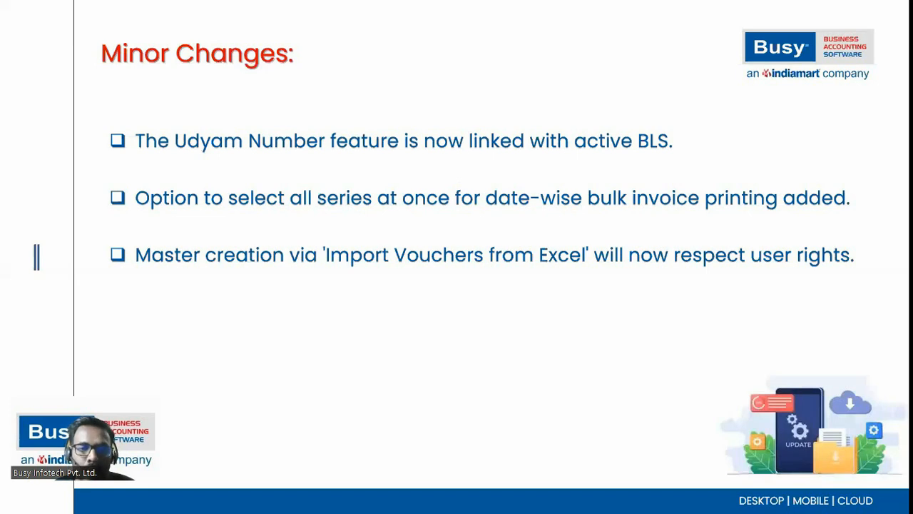
Step: Advance the slide and look through the Receipt Register options under Account Books
{"action": "left_click", "coordinate": [640, 238]}
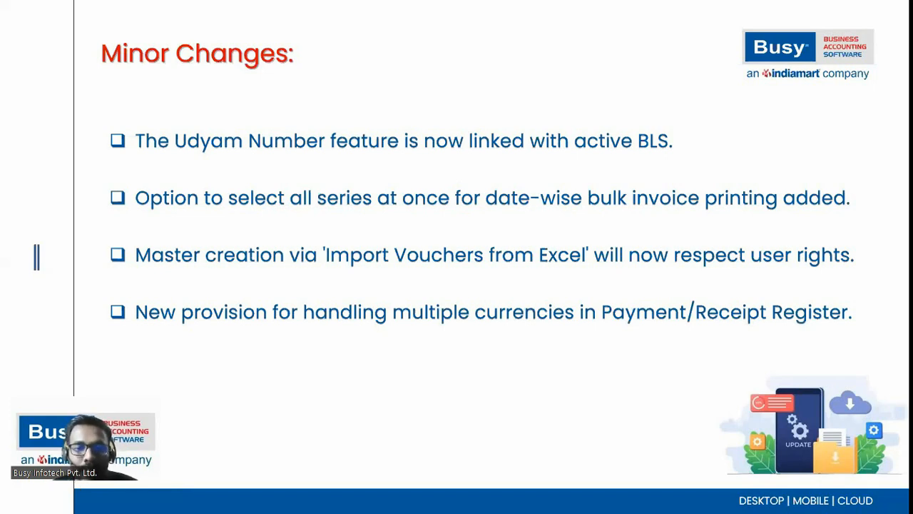
{"action": "key", "text": "alt+Tab"}
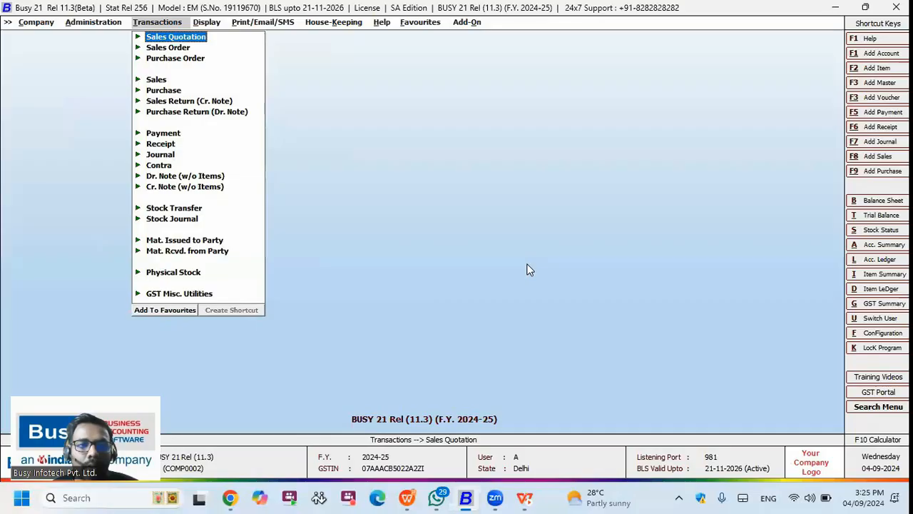
{"action": "key", "text": "Right"}
{"action": "key", "text": "Down"}
{"action": "key", "text": "Down"}
{"action": "key", "text": "Down"}
{"action": "key", "text": "Down"}
{"action": "key", "text": "Down"}
{"action": "key", "text": "Down"}
{"action": "key", "text": "Down"}
{"action": "key", "text": "Down"}
{"action": "key", "text": "Down"}
{"action": "key", "text": "Up"}
{"action": "key", "text": "Up"}
{"action": "key", "text": "Up"}
{"action": "key", "text": "Up"}
{"action": "key", "text": "Up"}
{"action": "key", "text": "Up"}
{"action": "key", "text": "Up"}
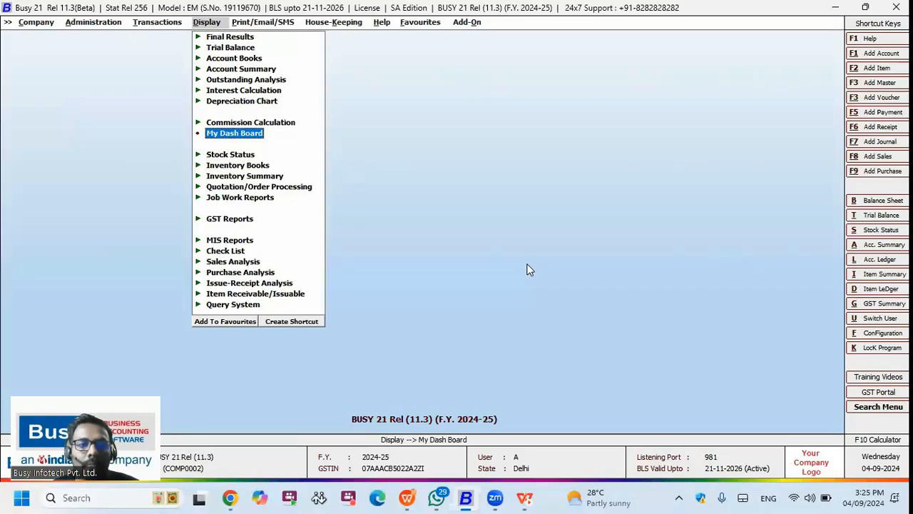
{"action": "key", "text": "Return"}
{"action": "key", "text": "Down"}
{"action": "key", "text": "Down"}
{"action": "key", "text": "Down"}
{"action": "key", "text": "Return"}
{"action": "key", "text": "Down"}
{"action": "key", "text": "Down"}
{"action": "key", "text": "Down"}
{"action": "key", "text": "Down"}
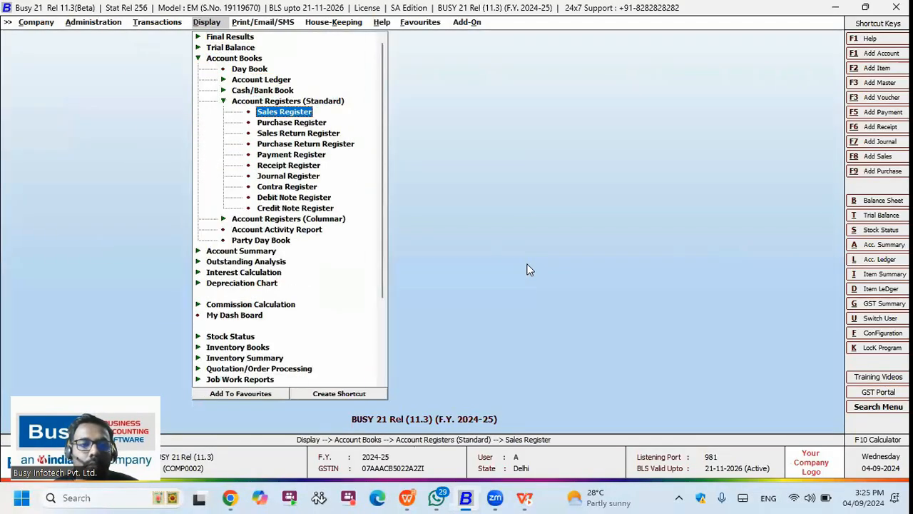
{"action": "key", "text": "Down"}
{"action": "key", "text": "Down"}
{"action": "key", "text": "Return"}
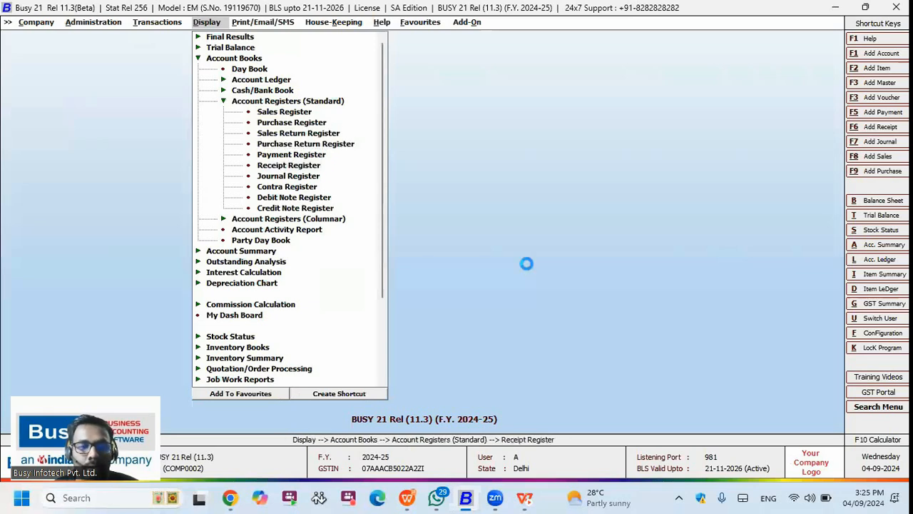
{"action": "key", "text": "Return"}
{"action": "key", "text": "Return"}
{"action": "key", "text": "Return"}
{"action": "key", "text": "Return"}
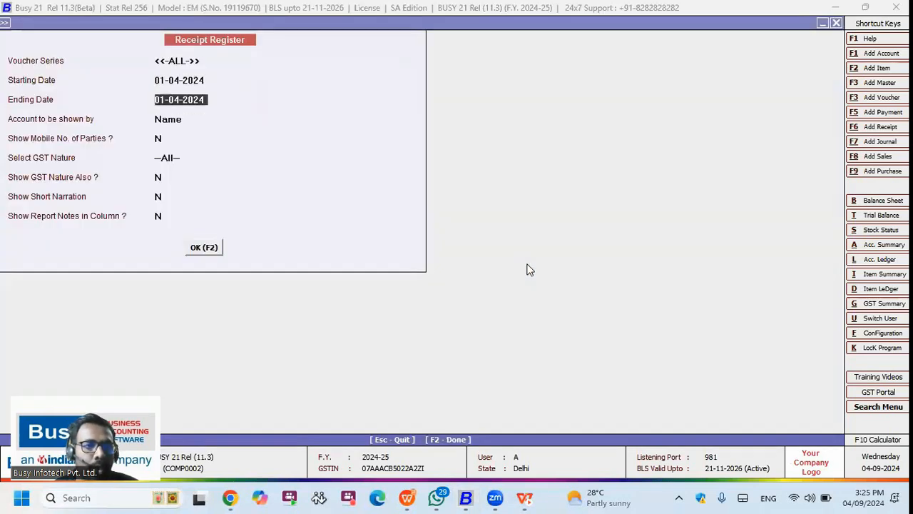
{"action": "key", "text": "Return"}
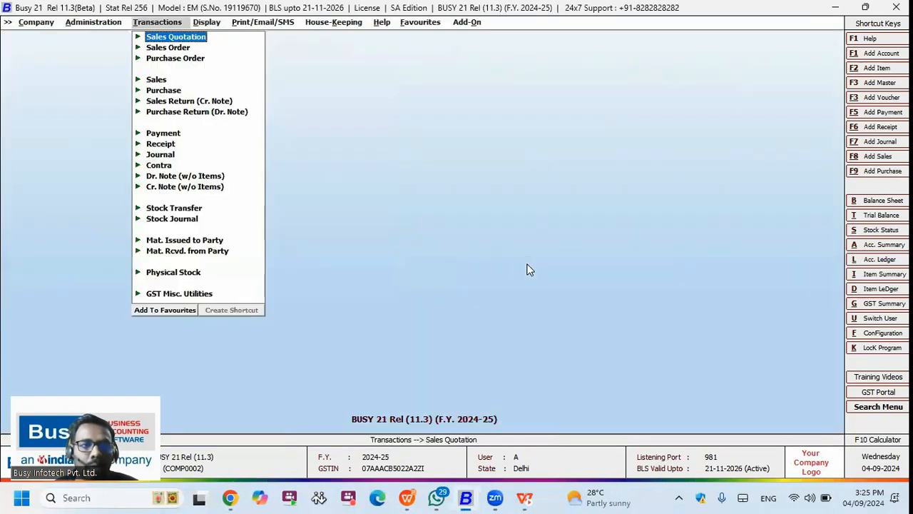
Step: Turn on Multi Currency in the accounts features and save the setting
{"action": "key", "text": "Left"}
{"action": "key", "text": "Return"}
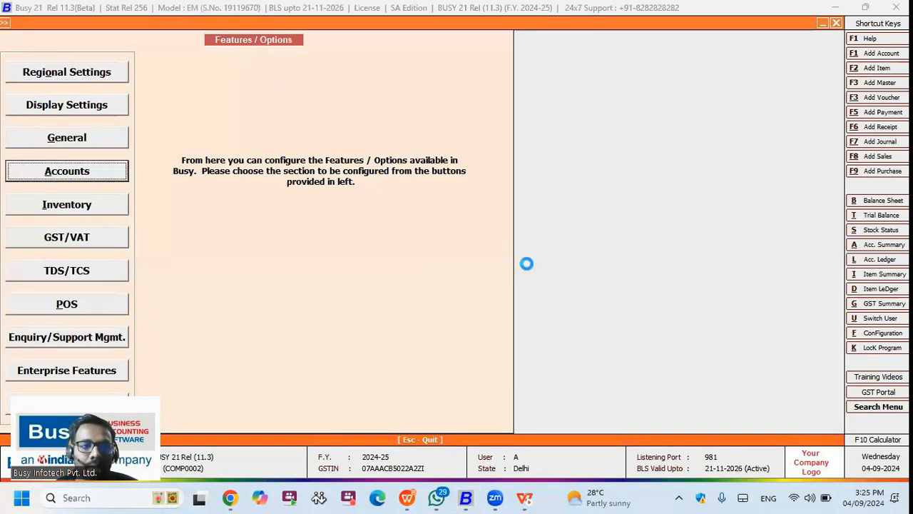
{"action": "key", "text": "Return"}
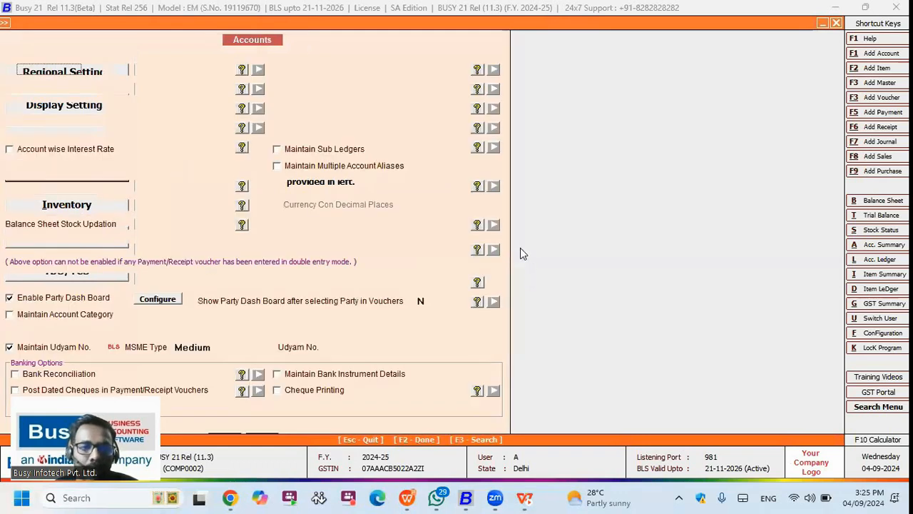
{"action": "left_click", "coordinate": [311, 184]}
{"action": "key", "text": "F2"}
{"action": "key", "text": "Return"}
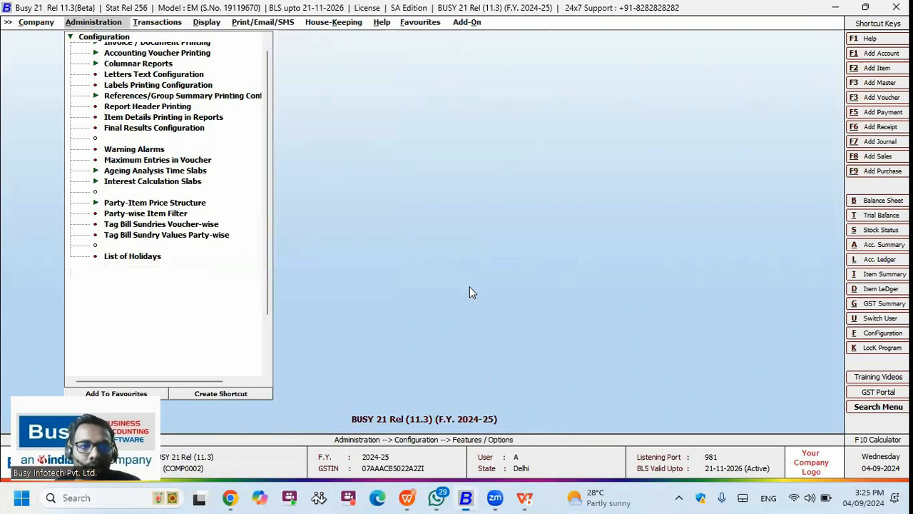
Step: Open the Payment Register and choose Rs. as the transaction currency
{"action": "key", "text": "Right"}
{"action": "key", "text": "Right"}
{"action": "key", "text": "Down"}
{"action": "key", "text": "Down"}
{"action": "key", "text": "Right"}
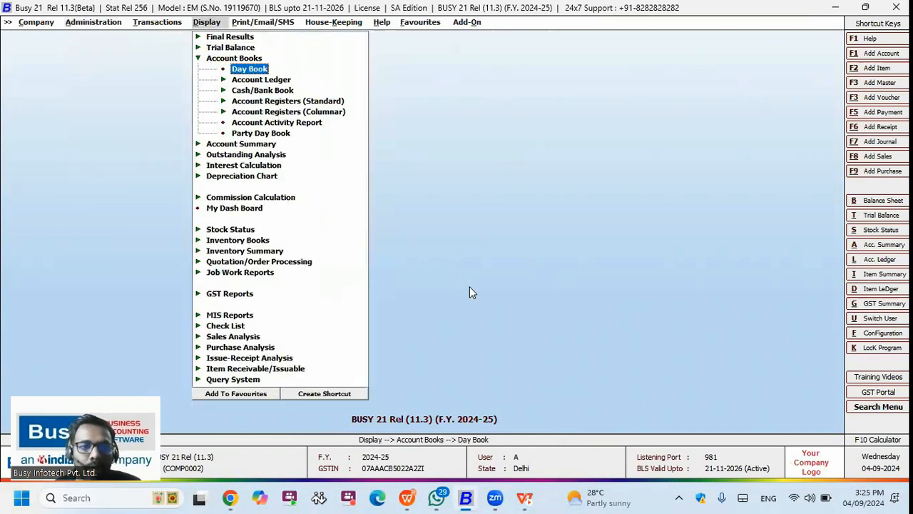
{"action": "key", "text": "Down"}
{"action": "key", "text": "Down"}
{"action": "key", "text": "Down"}
{"action": "key", "text": "Right"}
{"action": "key", "text": "Down"}
{"action": "key", "text": "Down"}
{"action": "key", "text": "Down"}
{"action": "key", "text": "Down"}
{"action": "key", "text": "Return"}
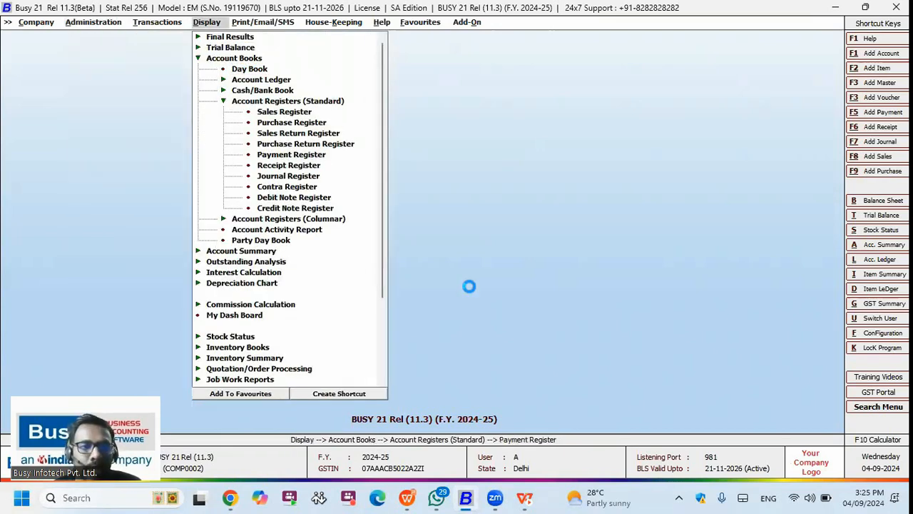
{"action": "key", "text": "Return"}
{"action": "key", "text": "Return"}
{"action": "key", "text": "Return"}
{"action": "key", "text": "Return"}
{"action": "key", "text": "Return"}
{"action": "key", "text": "Return"}
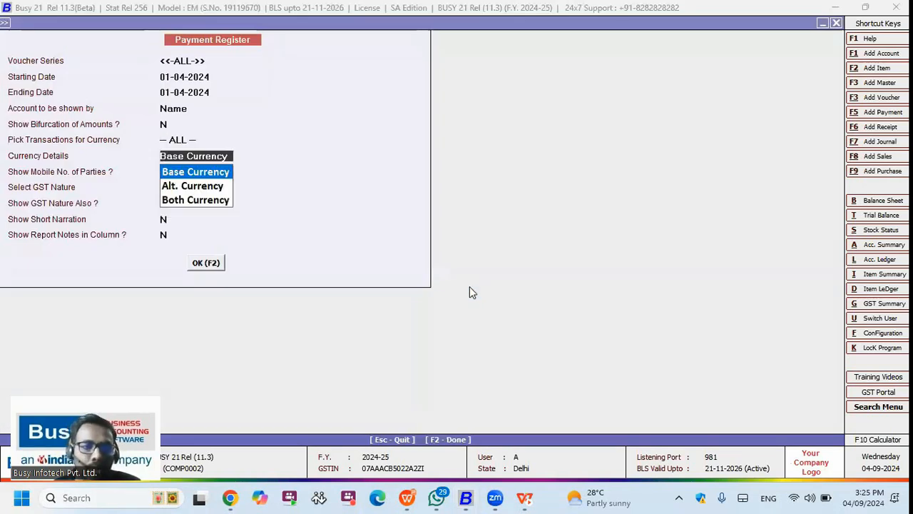
{"action": "left_click", "coordinate": [212, 140]}
{"action": "key", "text": "Down"}
{"action": "key", "text": "Return"}
{"action": "left_click", "coordinate": [212, 141]}
{"action": "key", "text": "Return"}
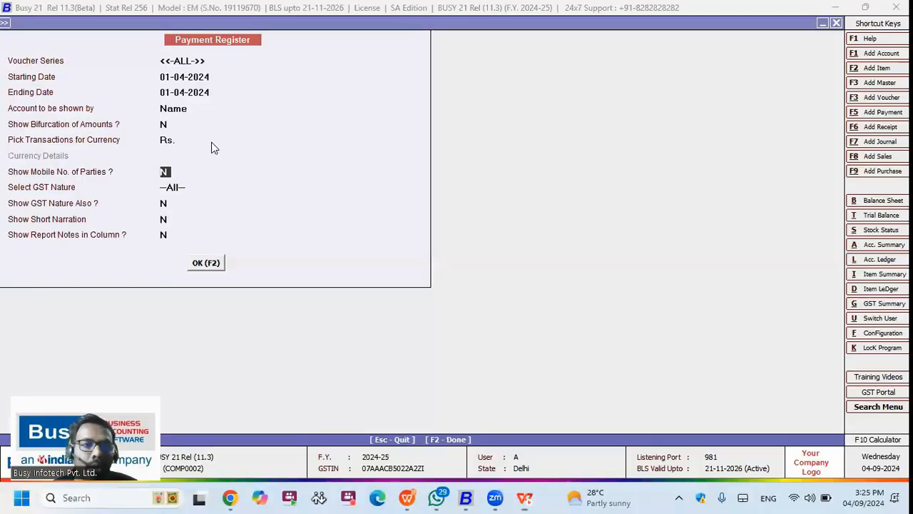
Step: Close the Payment Register and open voucher series configuration for the Main sales series
{"action": "key", "text": "Escape"}
{"action": "key", "text": "alt+f"}
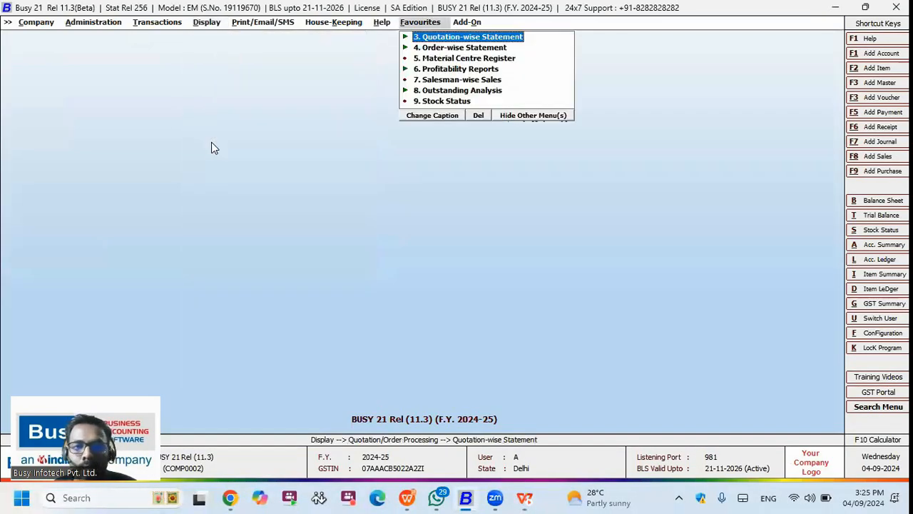
{"action": "key", "text": "Right"}
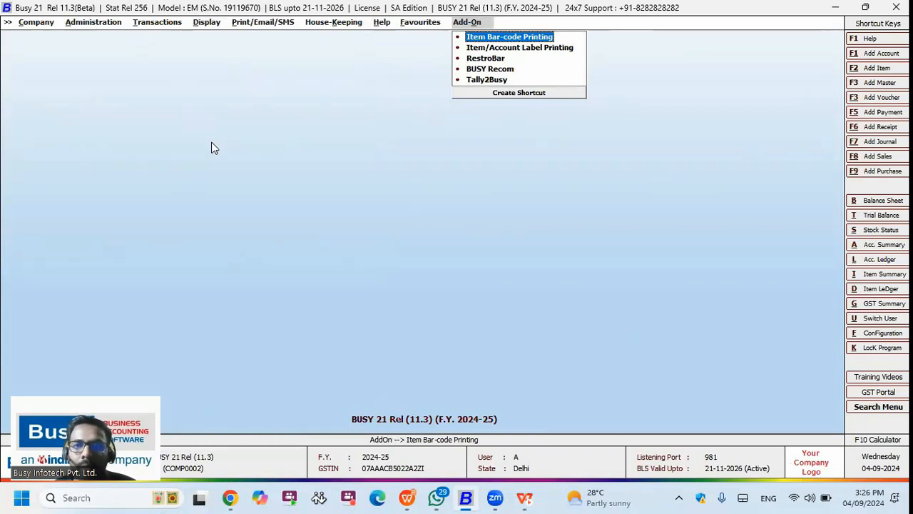
{"action": "key", "text": "Left"}
{"action": "key", "text": "Left"}
{"action": "key", "text": "Left"}
{"action": "key", "text": "Left"}
{"action": "key", "text": "Left"}
{"action": "key", "text": "Left"}
{"action": "key", "text": "Left"}
{"action": "key", "text": "Down"}
{"action": "key", "text": "Return"}
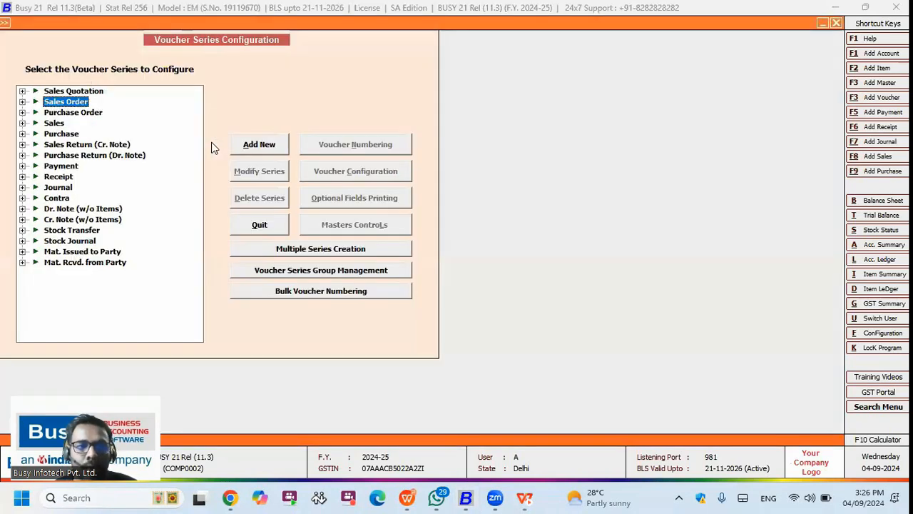
{"action": "key", "text": "Down"}
{"action": "key", "text": "Down"}
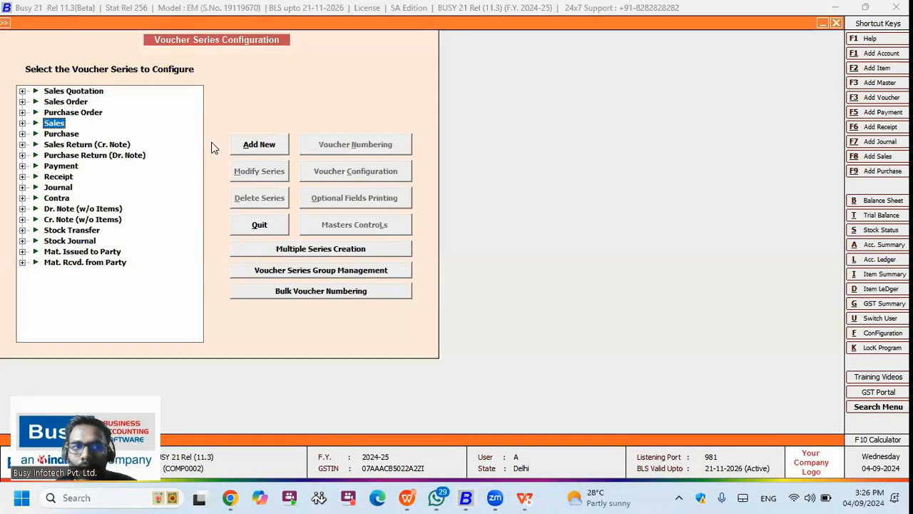
{"action": "key", "text": "Right"}
{"action": "key", "text": "Down"}
{"action": "key", "text": "Down"}
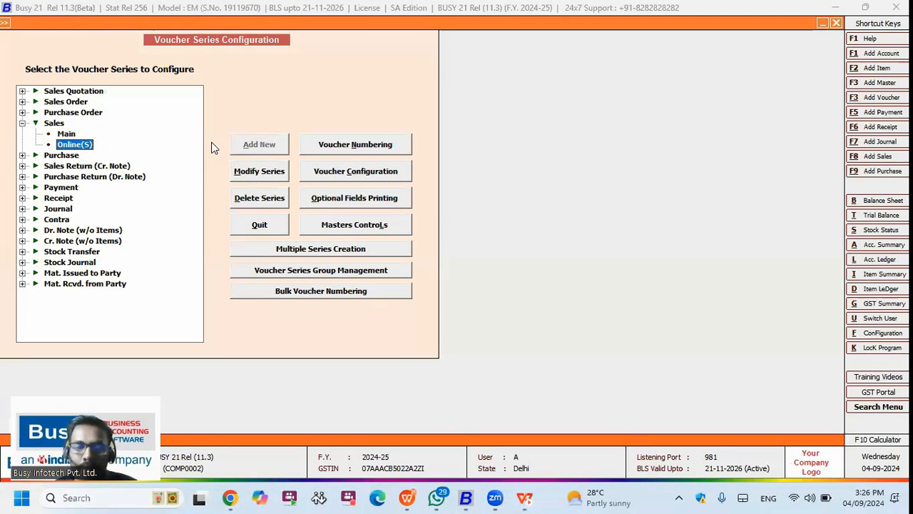
{"action": "key", "text": "Up"}
{"action": "left_click", "coordinate": [337, 183]}
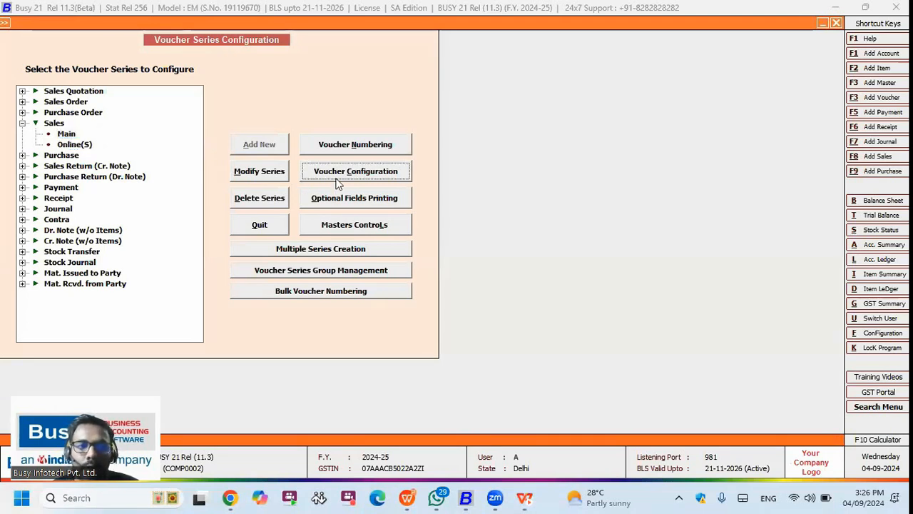
Step: Set Print Item Barcode After Saving to Y and review its barcode format configuration
{"action": "left_click", "coordinate": [509, 130]}
{"action": "type", "text": "Y"}
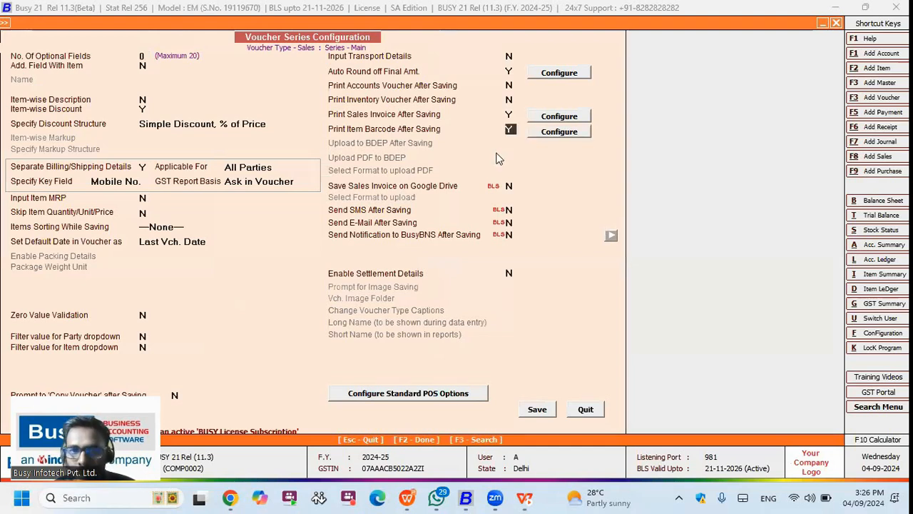
{"action": "left_click", "coordinate": [545, 134]}
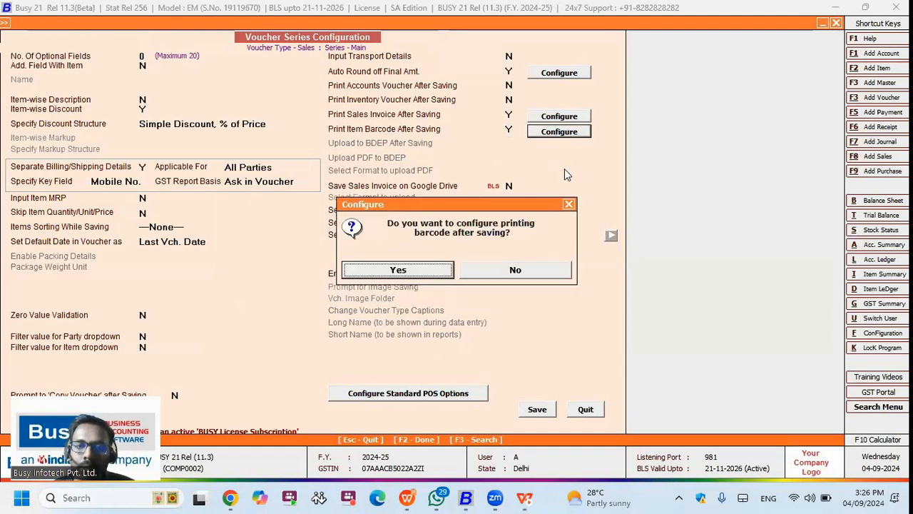
{"action": "left_click", "coordinate": [568, 205]}
{"action": "key", "text": "Return"}
{"action": "key", "text": "Escape"}
{"action": "key", "text": "Escape"}
{"action": "key", "text": "Return"}
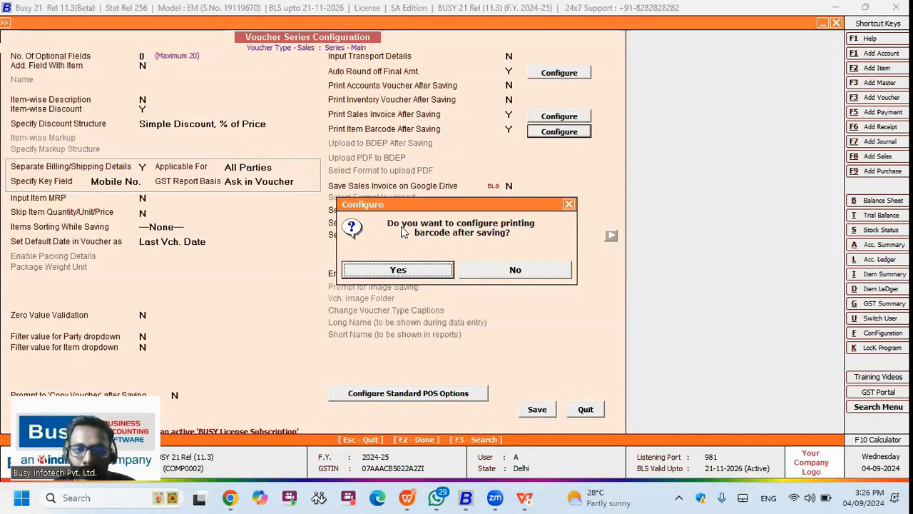
{"action": "left_click", "coordinate": [480, 272]}
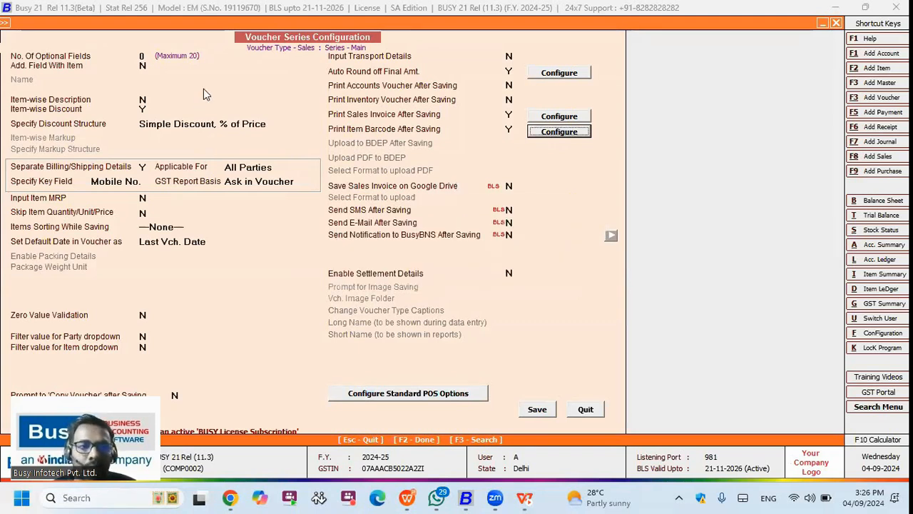
{"action": "key", "text": "Return"}
{"action": "key", "text": "Return"}
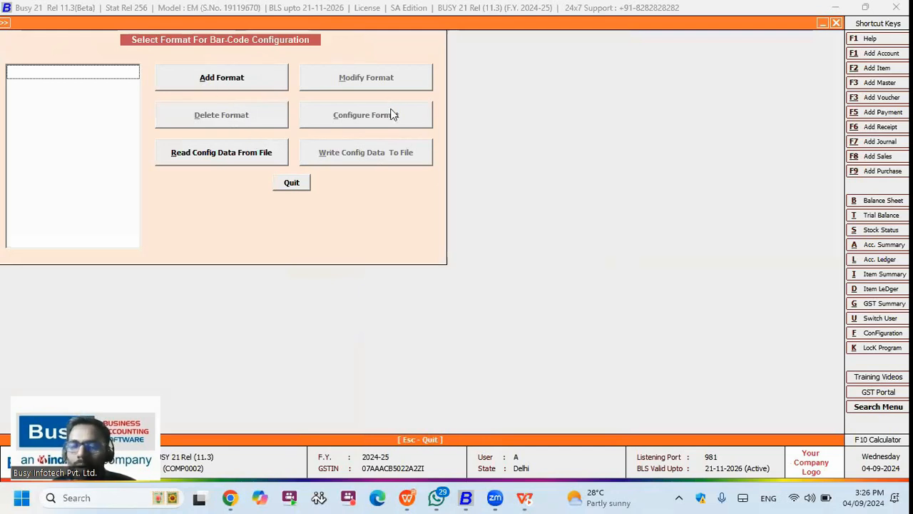
{"action": "key", "text": "Escape"}
{"action": "key", "text": "Escape"}
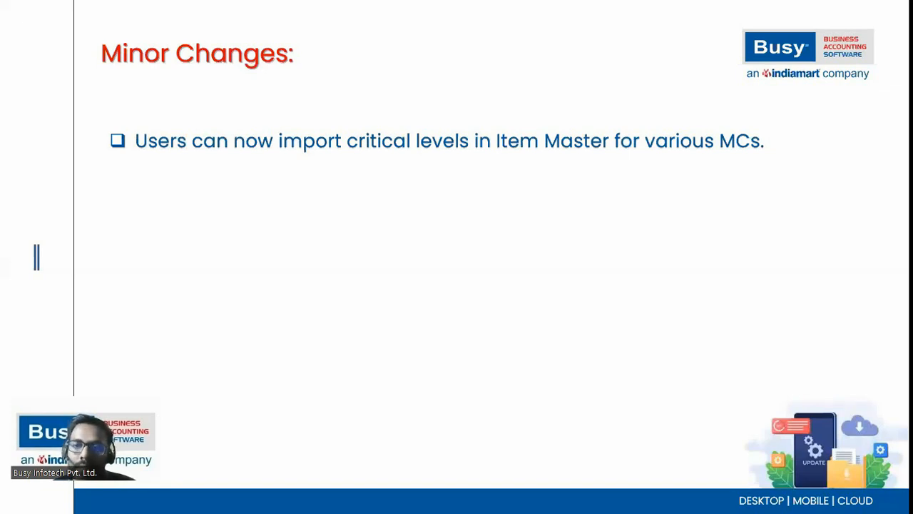
Step: Go to Masters > Item > Modify and select Acer Moniter - 21.5 Inch
{"action": "key", "text": "alt+Tab"}
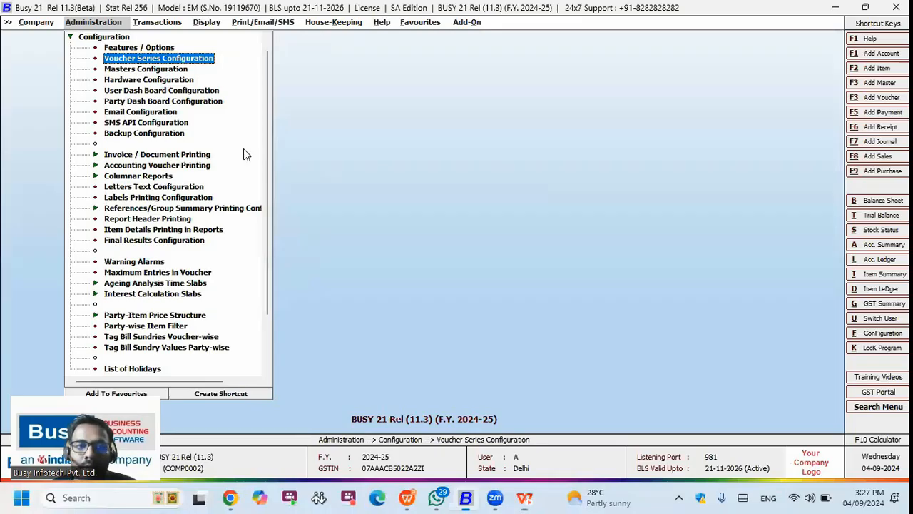
{"action": "key", "text": "Escape"}
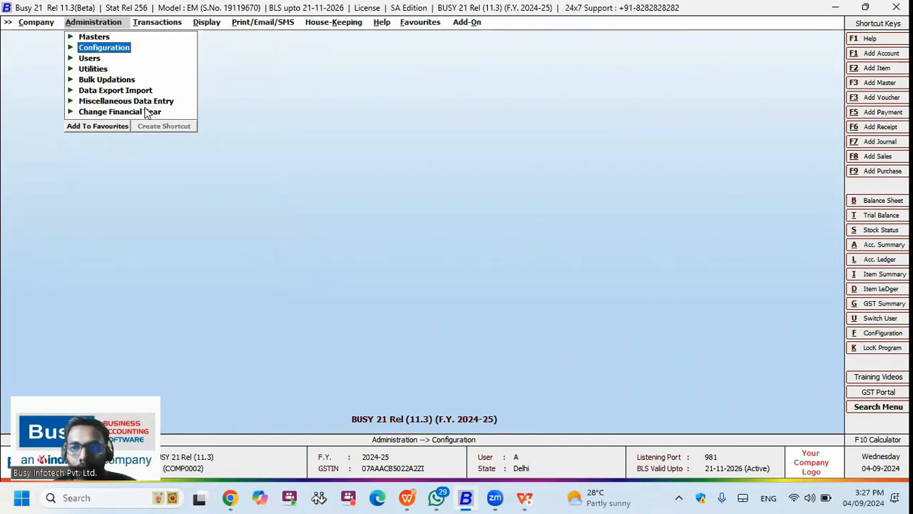
{"action": "left_click", "coordinate": [93, 37]}
{"action": "left_click", "coordinate": [116, 124]}
{"action": "left_click", "coordinate": [136, 145]}
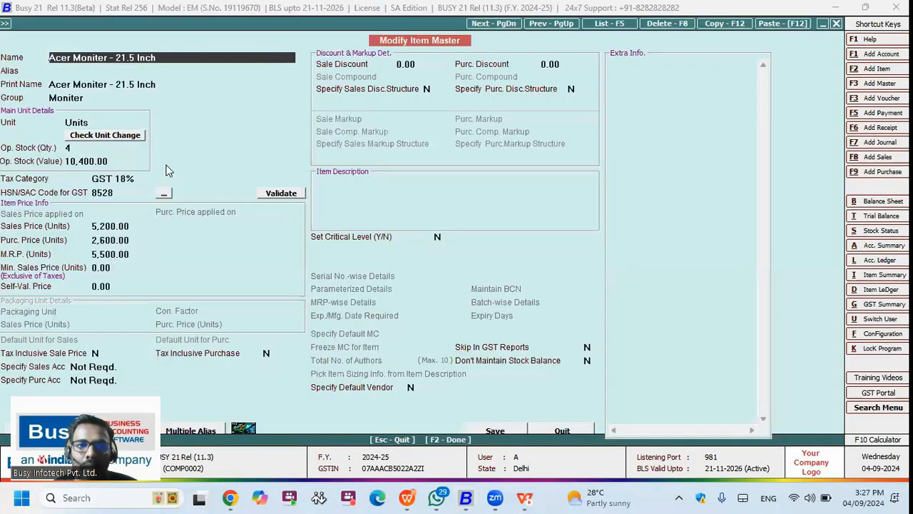
Step: Set Critical Level to Y with consolidated minimums of 122 quantity and 212 days
{"action": "left_click", "coordinate": [427, 245]}
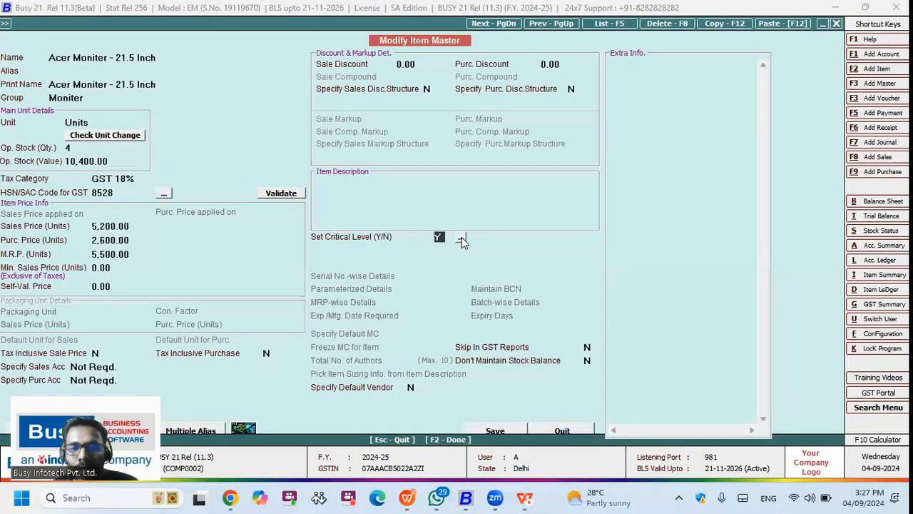
{"action": "key", "text": "y"}
{"action": "key", "text": "Return"}
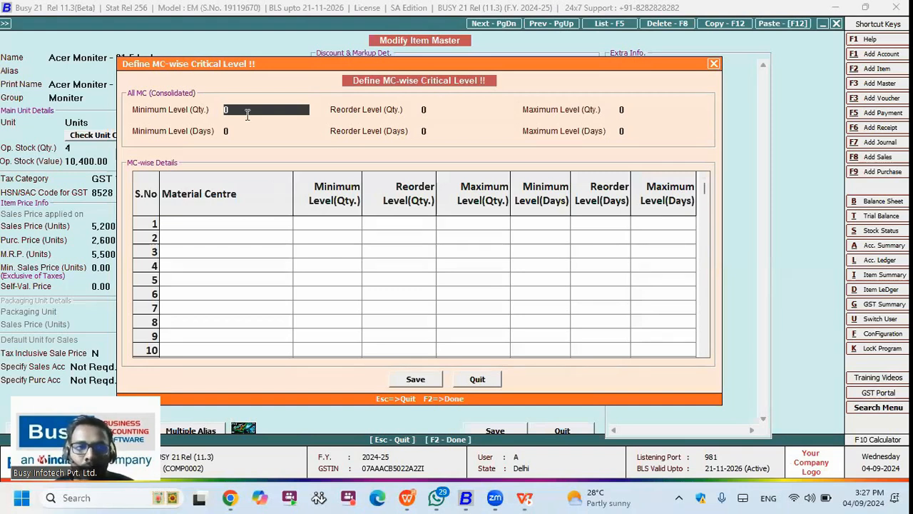
{"action": "type", "text": "122"}
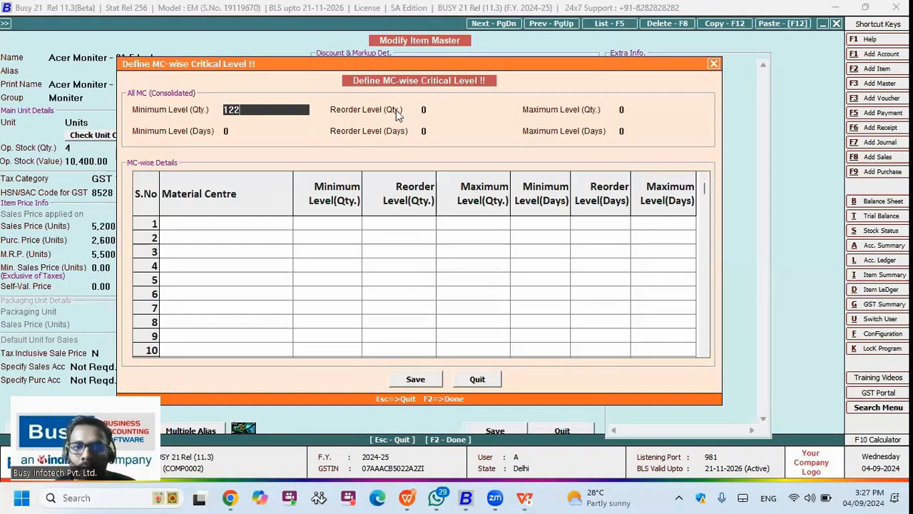
{"action": "key", "text": "Return"}
{"action": "left_click", "coordinate": [235, 133]}
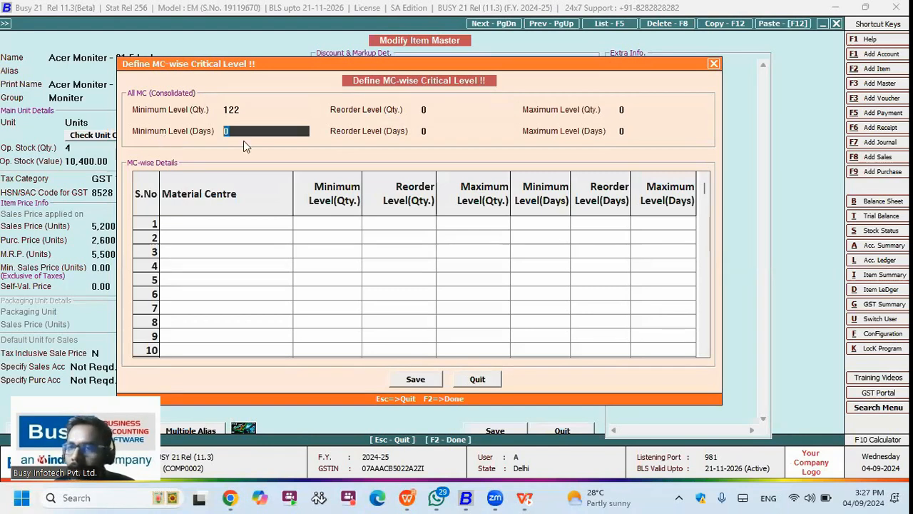
{"action": "type", "text": "212"}
{"action": "left_click", "coordinate": [207, 225]}
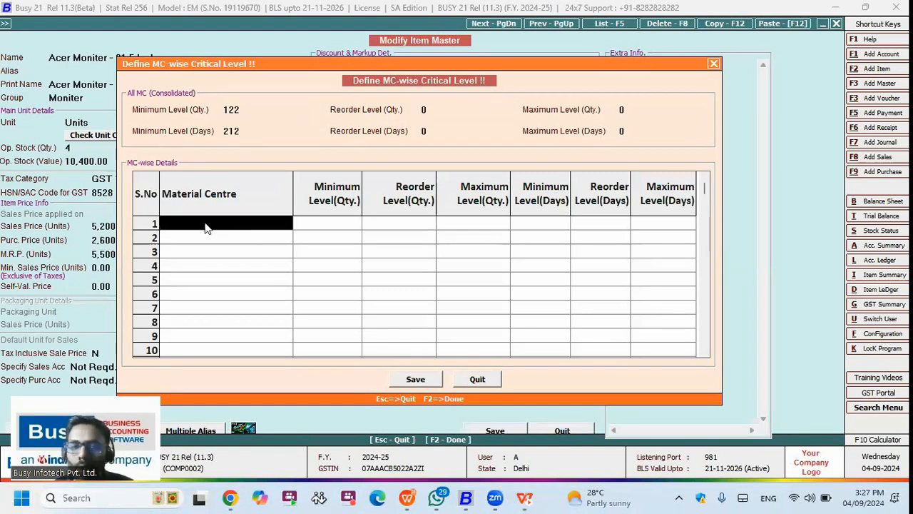
Step: Add Godown as a material centre with a minimum quantity of 1
{"action": "left_click", "coordinate": [281, 227]}
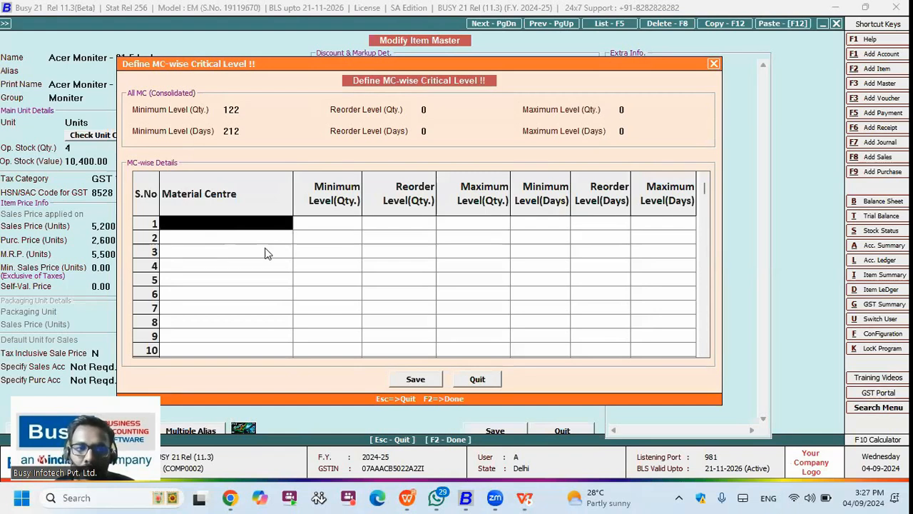
{"action": "key", "text": "Return"}
{"action": "key", "text": "Return"}
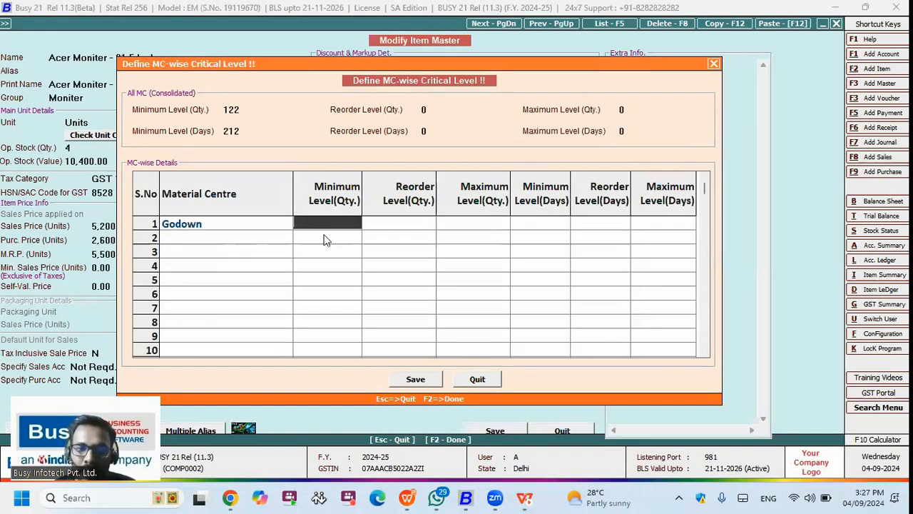
{"action": "type", "text": "1"}
{"action": "key", "text": "Return"}
{"action": "key", "text": "Left"}
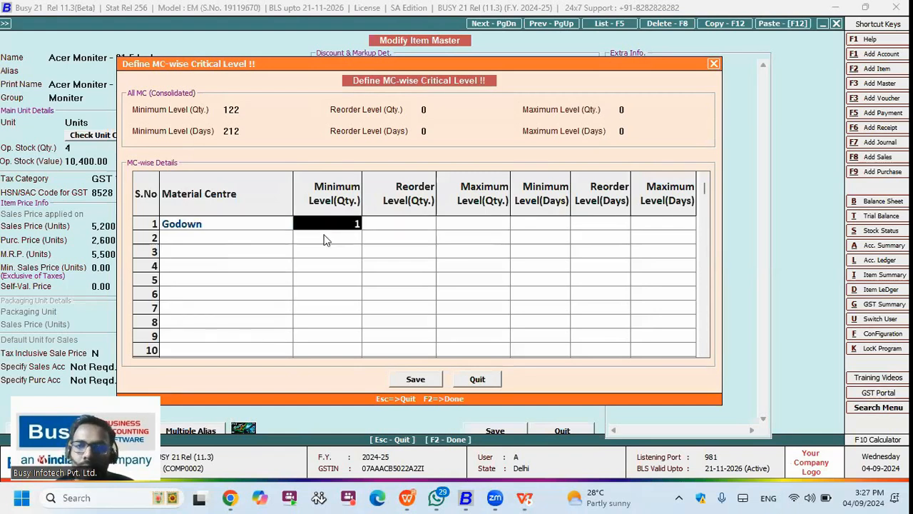
{"action": "key", "text": "Left"}
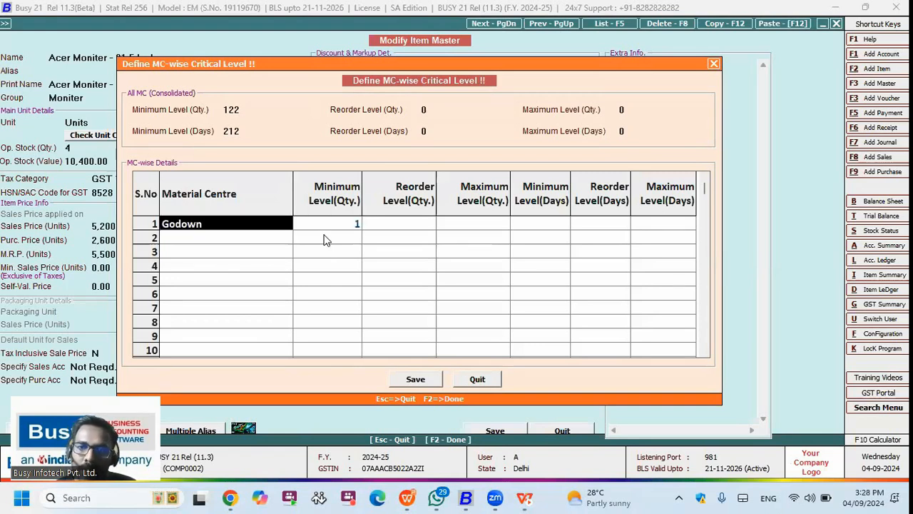
{"action": "key", "text": "Right"}
{"action": "key", "text": "Right"}
{"action": "key", "text": "Right"}
{"action": "key", "text": "Left"}
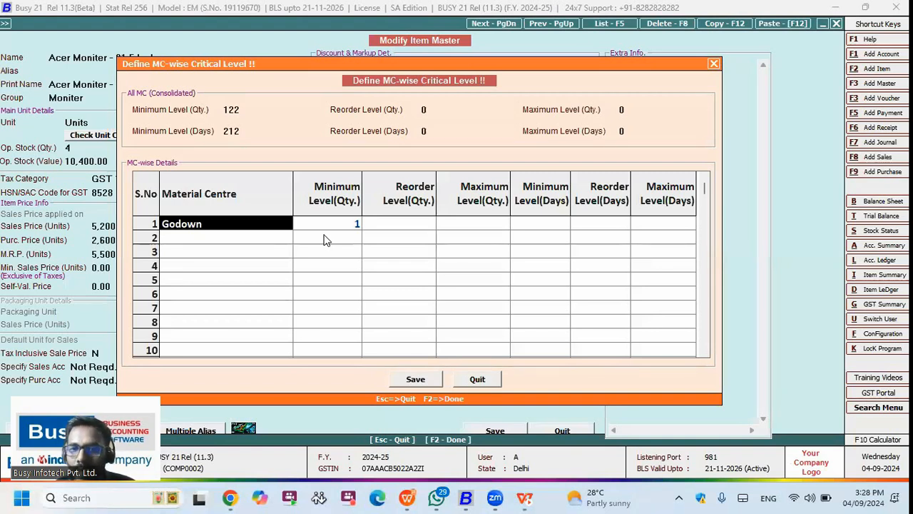
{"action": "key", "text": "Right"}
{"action": "key", "text": "Right"}
{"action": "key", "text": "Right"}
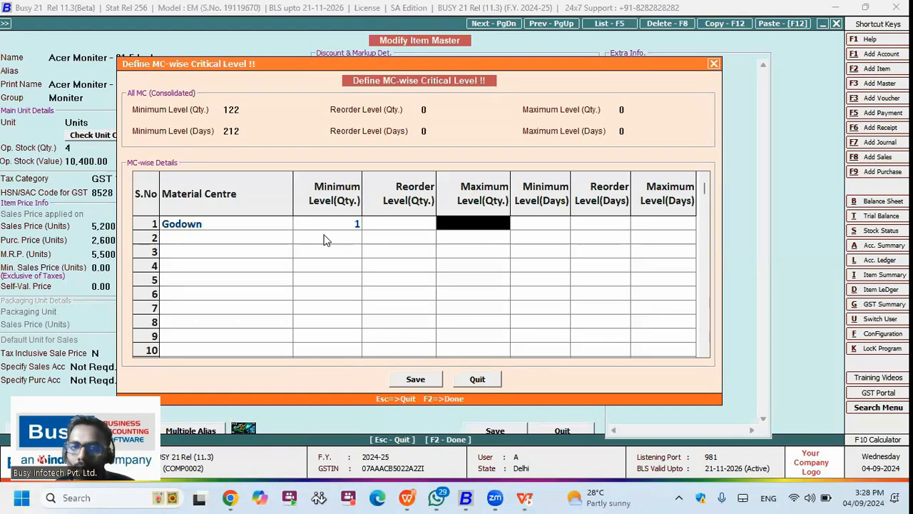
Step: Save the critical levels and Acer monitor item master, then back out to the Administration menu
{"action": "key", "text": "F2"}
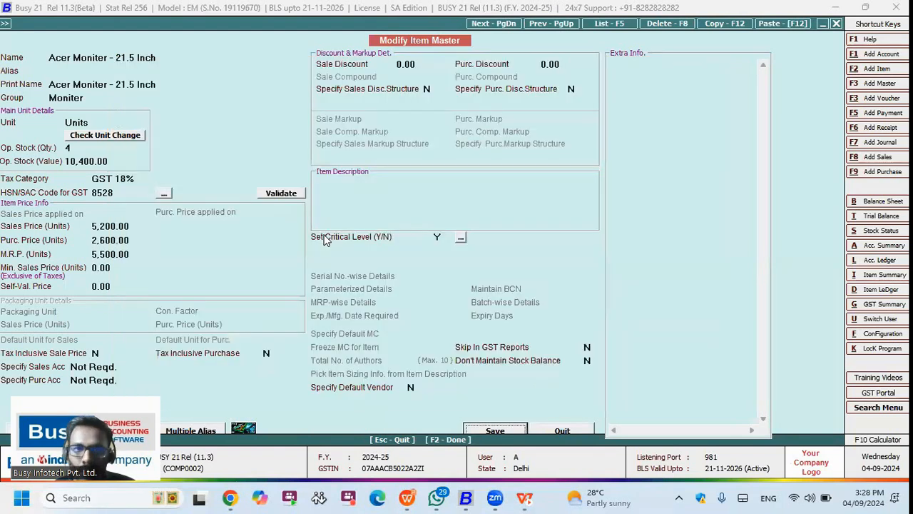
{"action": "key", "text": "F2"}
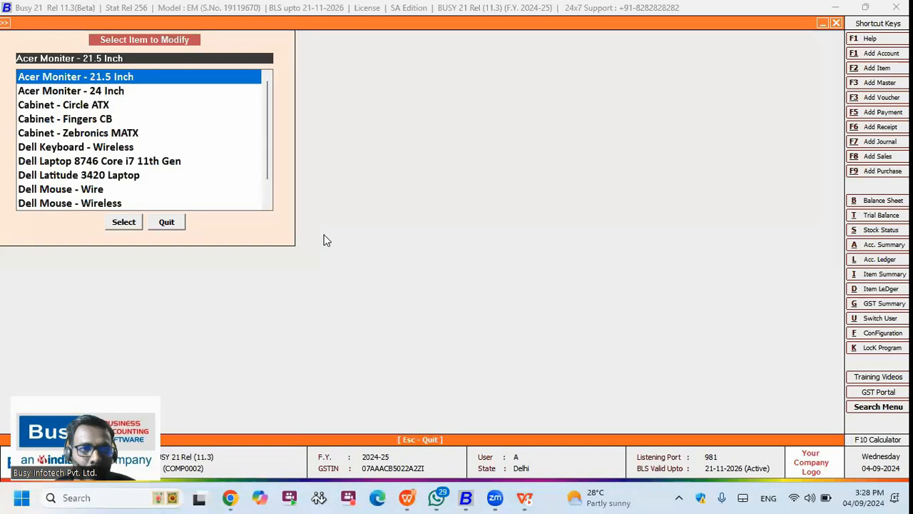
{"action": "key", "text": "Escape"}
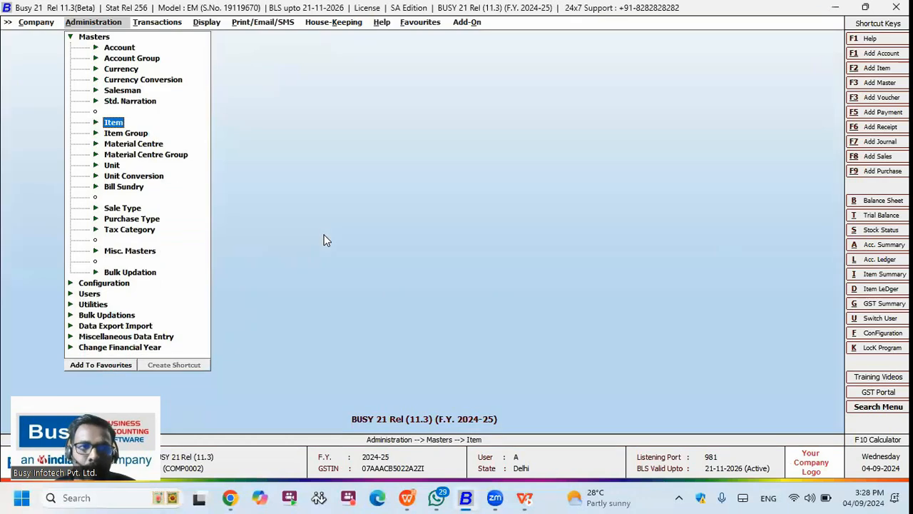
{"action": "key", "text": "Escape"}
{"action": "key", "text": "Right"}
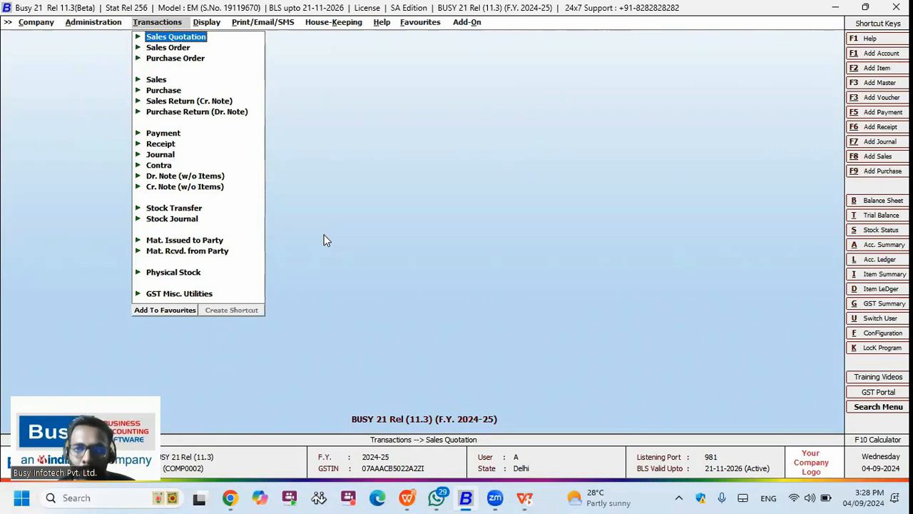
{"action": "key", "text": "Left"}
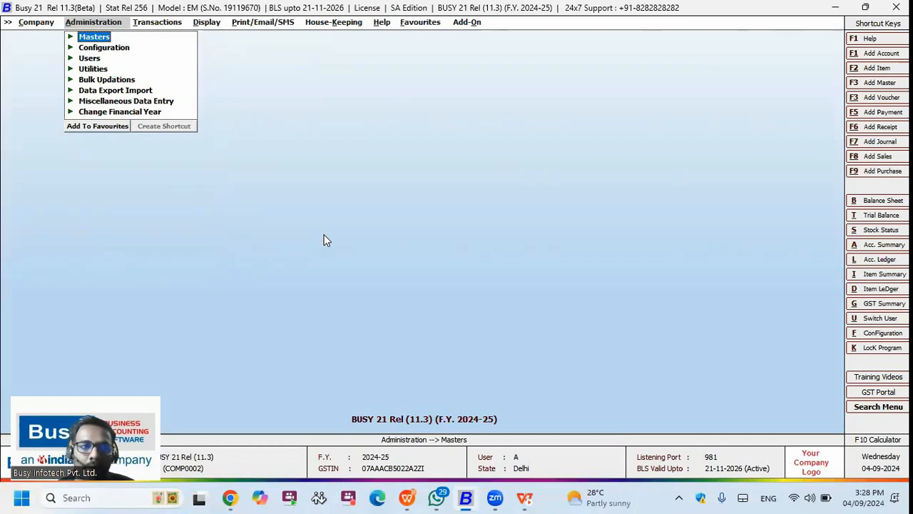
Step: Open a user for modification, glance at its last sales transaction options, then back out
{"action": "key", "text": "Down"}
{"action": "key", "text": "Down"}
{"action": "key", "text": "Return"}
{"action": "key", "text": "Down"}
{"action": "key", "text": "Down"}
{"action": "key", "text": "Return"}
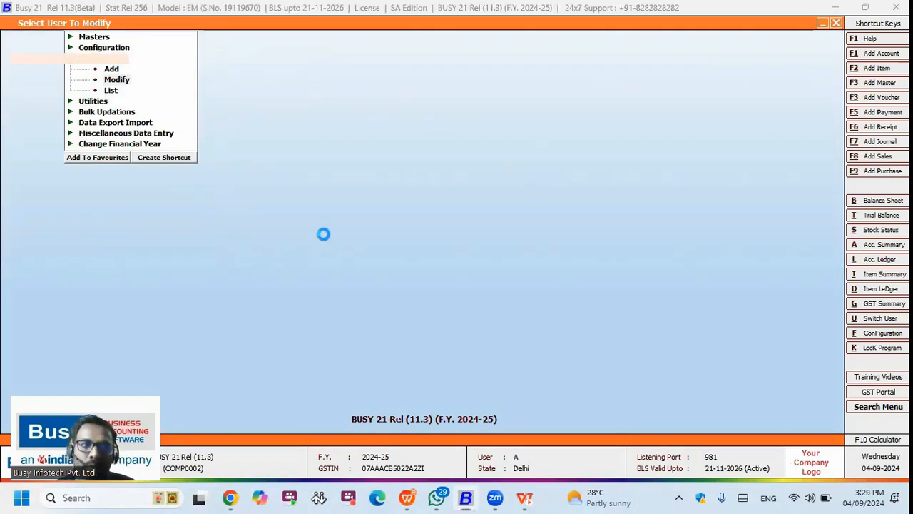
{"action": "key", "text": "Return"}
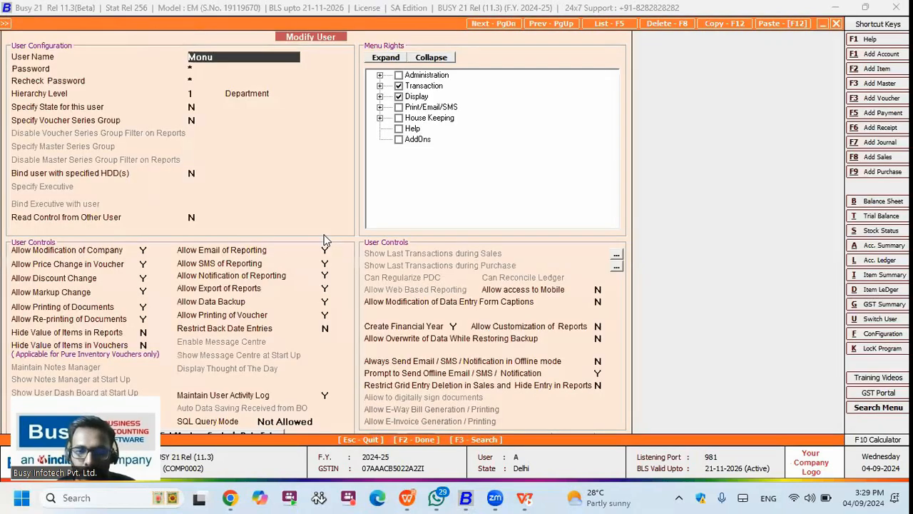
{"action": "left_click", "coordinate": [617, 256]}
{"action": "key", "text": "Escape"}
{"action": "key", "text": "Escape"}
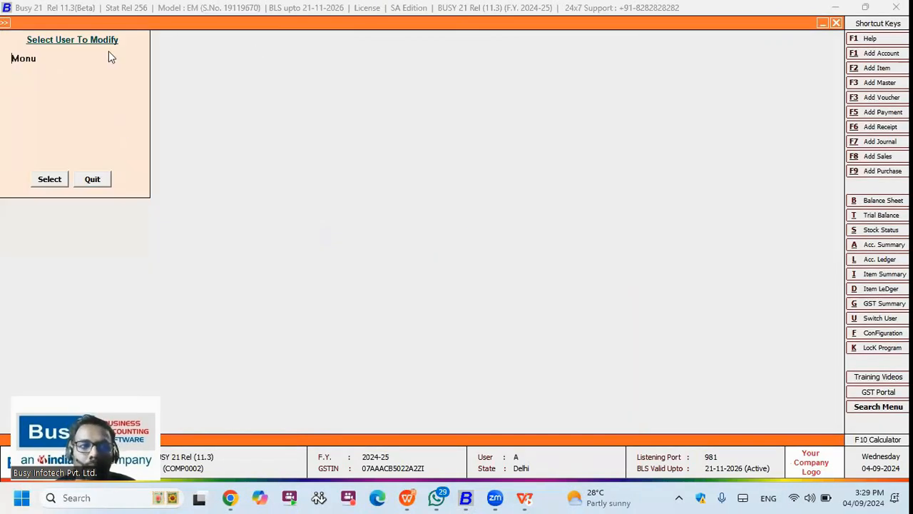
{"action": "left_click", "coordinate": [87, 179]}
Step: Search inventory features for 'last' and untick Show Last Transactions during Purchase
{"action": "key", "text": "Up"}
{"action": "key", "text": "Return"}
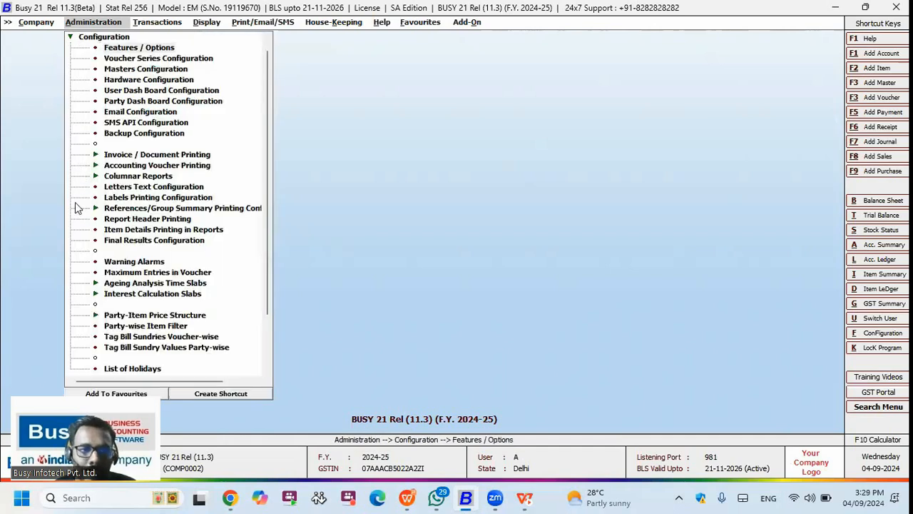
{"action": "key", "text": "Return"}
{"action": "left_click", "coordinate": [77, 206]}
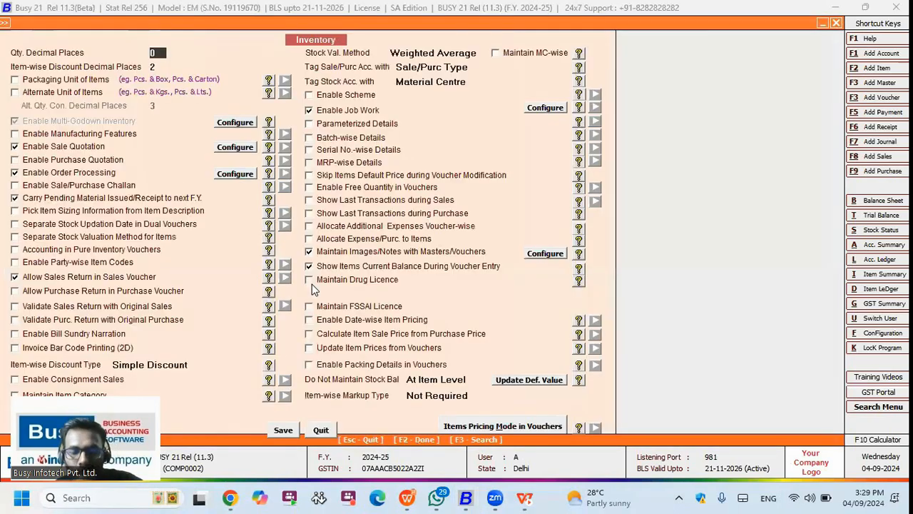
{"action": "key", "text": "F3"}
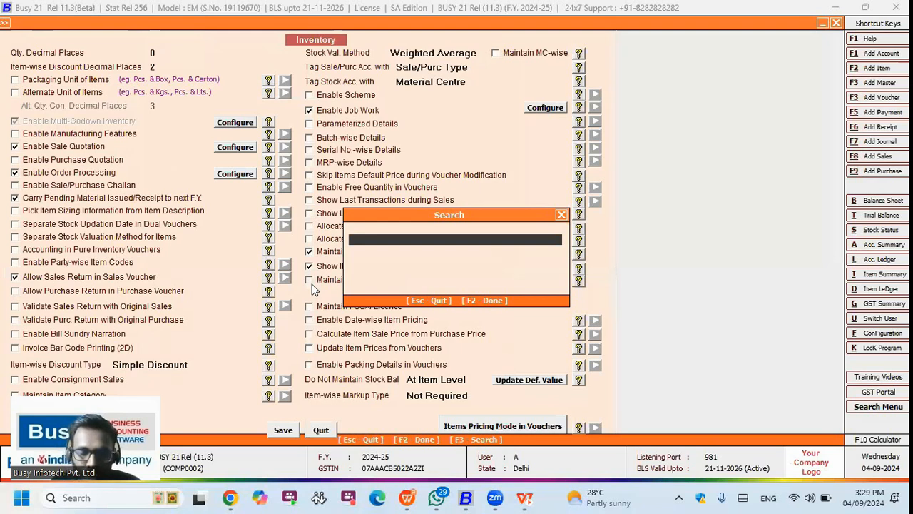
{"action": "type", "text": "last"}
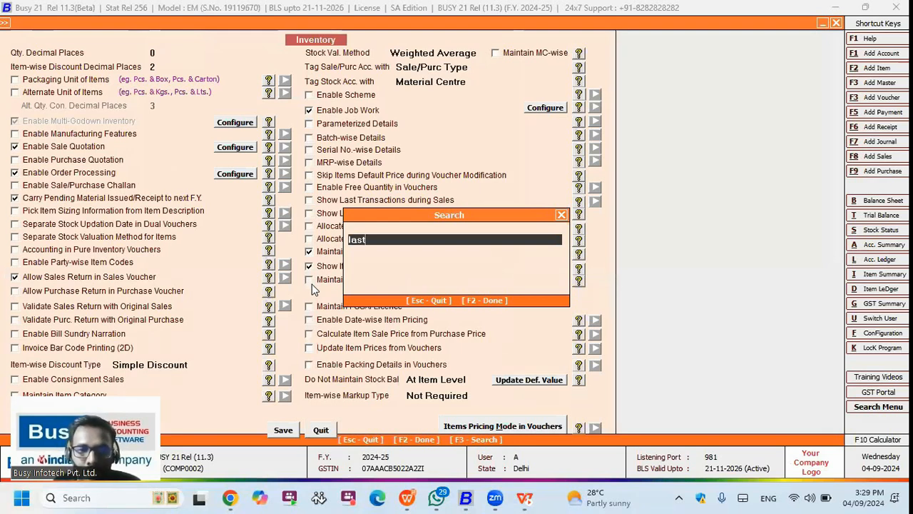
{"action": "key", "text": "Return"}
{"action": "left_click", "coordinate": [310, 201]}
{"action": "left_click", "coordinate": [346, 214]}
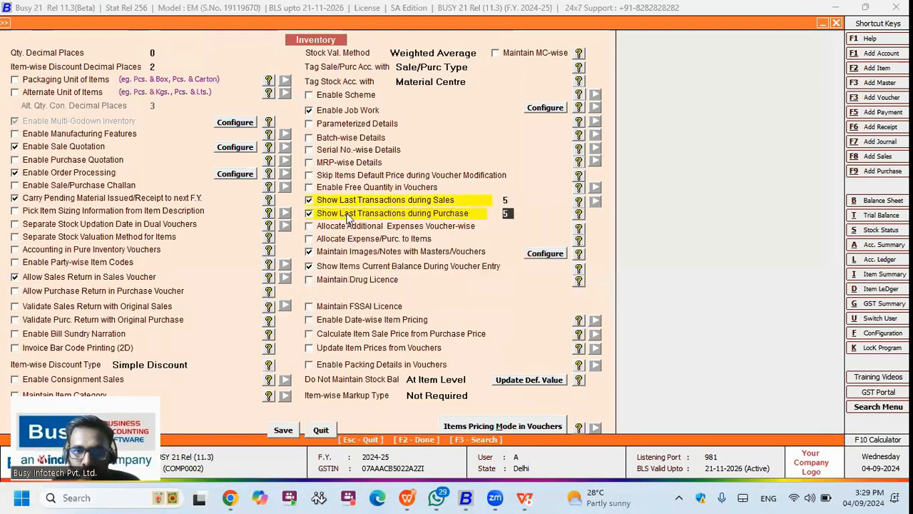
{"action": "left_click", "coordinate": [311, 214]}
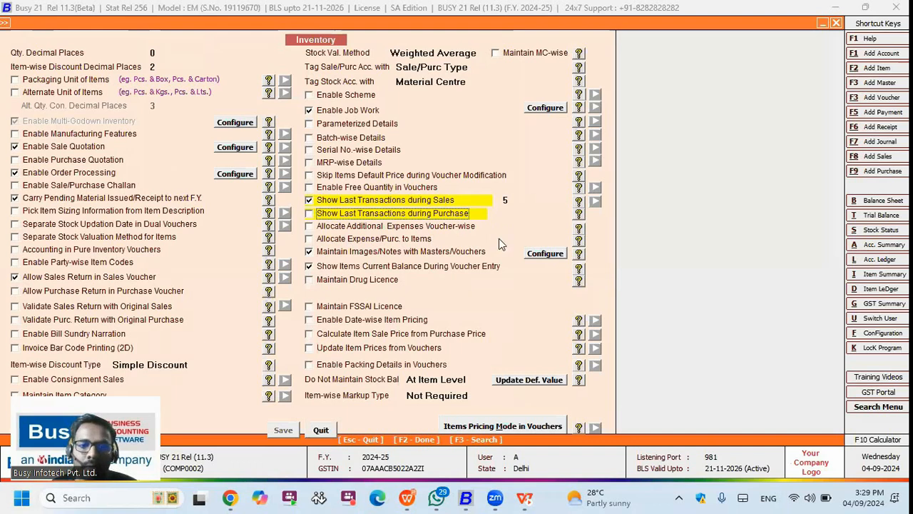
{"action": "key", "text": "Return"}
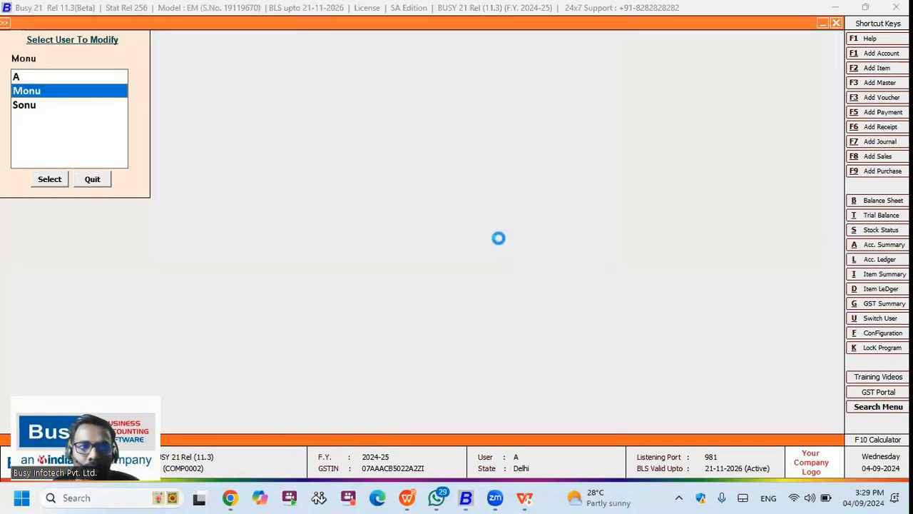
Step: Allow the user Show Transactions with CTRL + H for last sales, and save
{"action": "key", "text": "Return"}
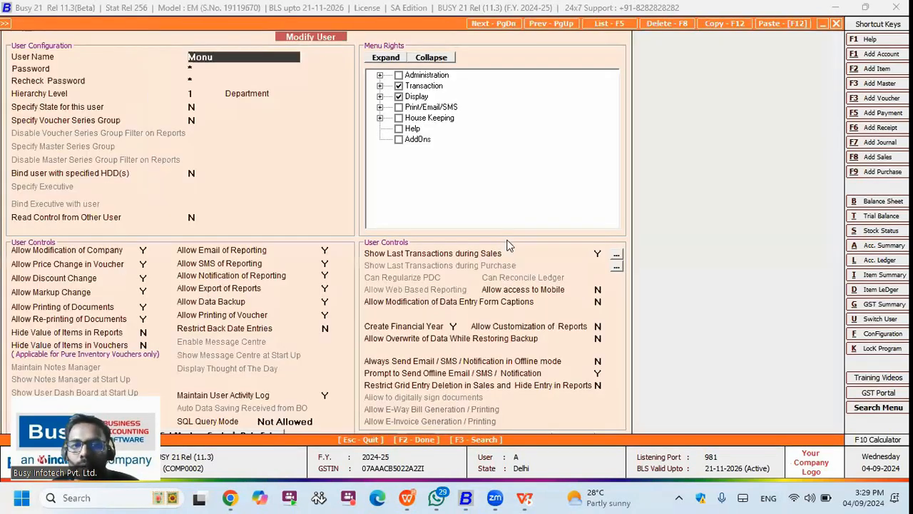
{"action": "left_click", "coordinate": [616, 255]}
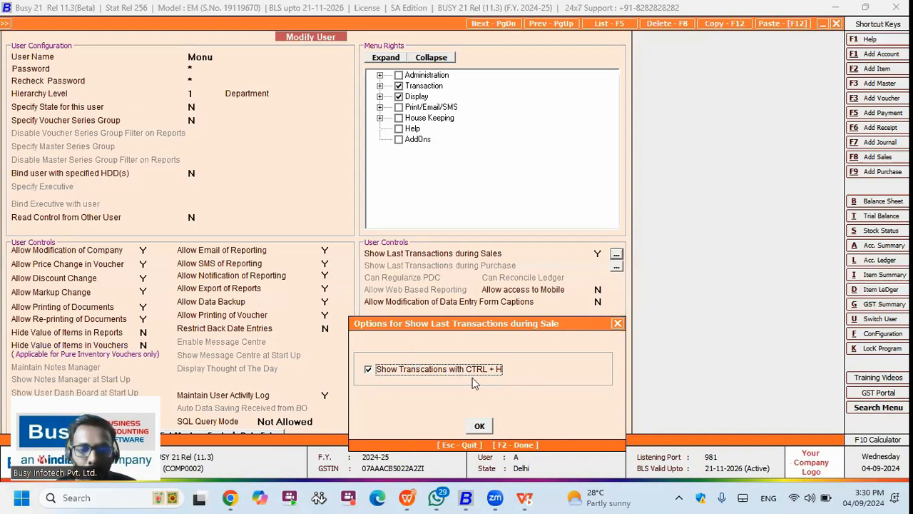
{"action": "key", "text": "F2"}
Step: Switch user and log in with the modified user's name
{"action": "key", "text": "alt+u"}
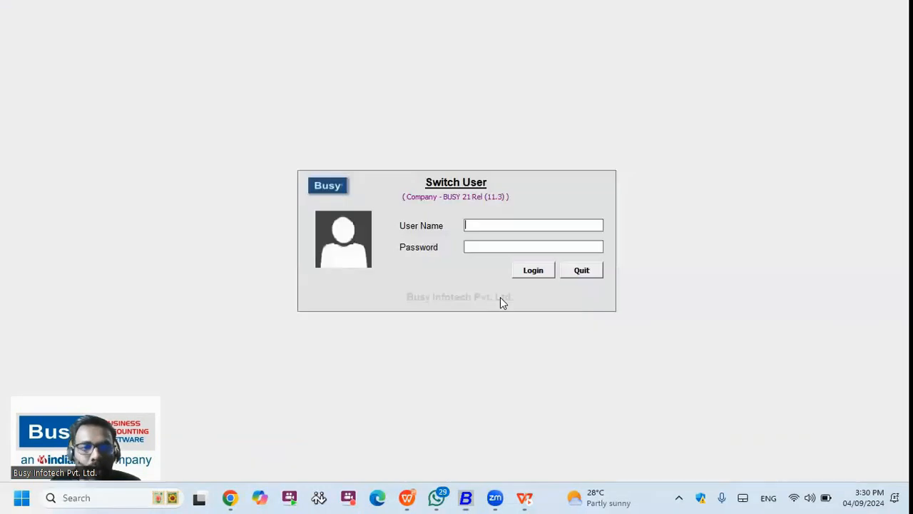
{"action": "type", "text": "monu"}
{"action": "key", "text": "Return"}
{"action": "key", "text": "Return"}
{"action": "key", "text": "Return"}
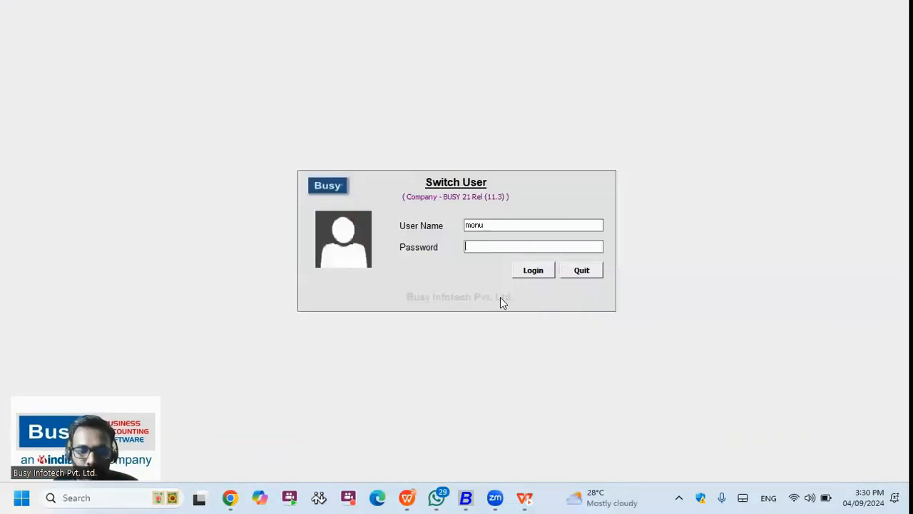
{"action": "key", "text": "Return"}
{"action": "key", "text": "Return"}
{"action": "key", "text": "Return"}
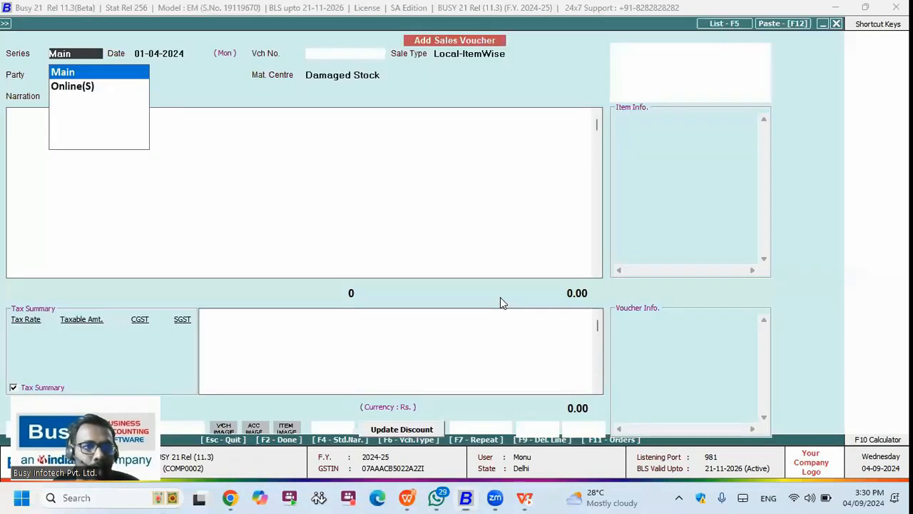
Step: Start an HP India sales voucher, view the Acer monitor's last sales transactions, then discard it
{"action": "key", "text": "Return"}
{"action": "key", "text": "Return"}
{"action": "key", "text": "Return"}
{"action": "key", "text": "Return"}
{"action": "type", "text": "HP"}
{"action": "key", "text": "Return"}
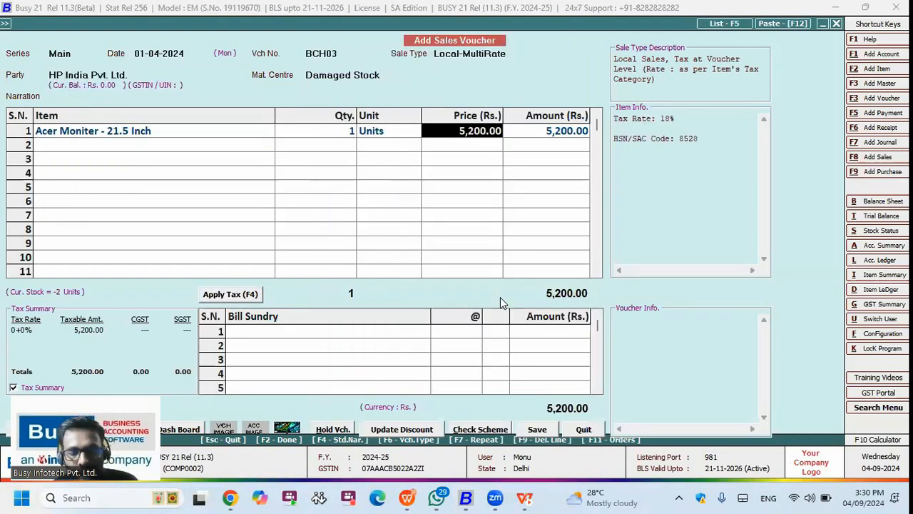
{"action": "key", "text": "ctrl+s"}
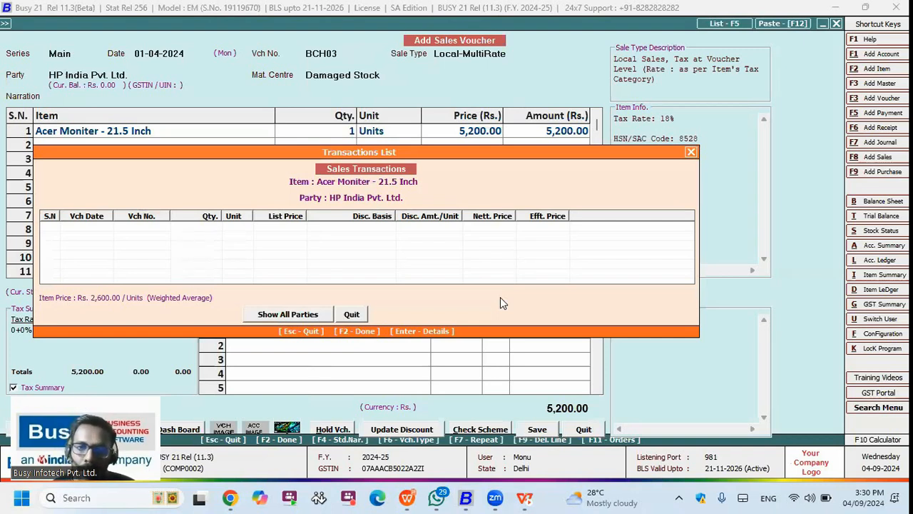
{"action": "key", "text": "Escape"}
{"action": "key", "text": "Escape"}
{"action": "key", "text": "y"}
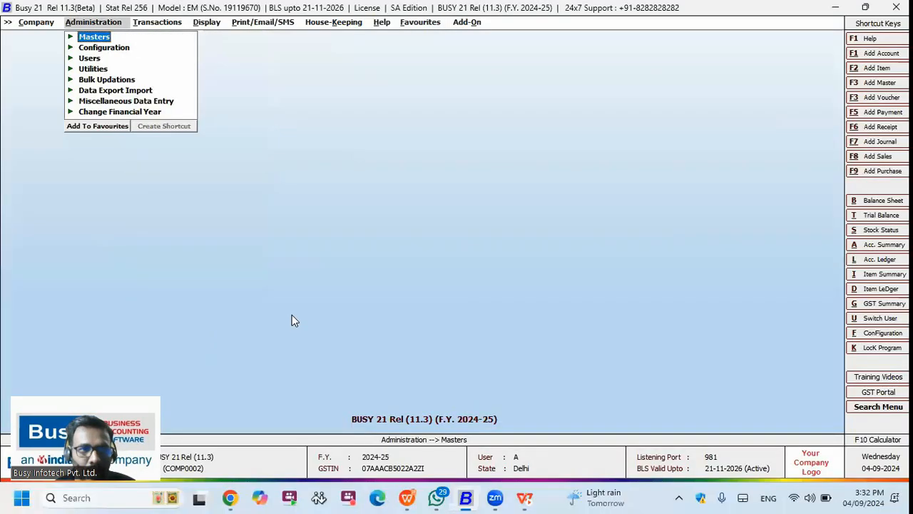
Step: Open the Accounts settings under Features/Options in the configuration
{"action": "key", "text": "Down"}
{"action": "key", "text": "Return"}
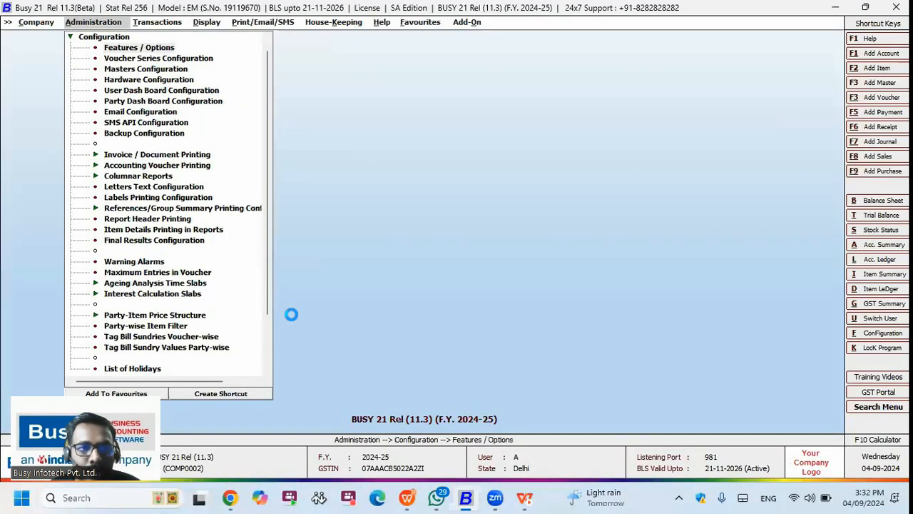
{"action": "key", "text": "Return"}
{"action": "key", "text": "Down"}
{"action": "key", "text": "Down"}
{"action": "key", "text": "Down"}
{"action": "key", "text": "Return"}
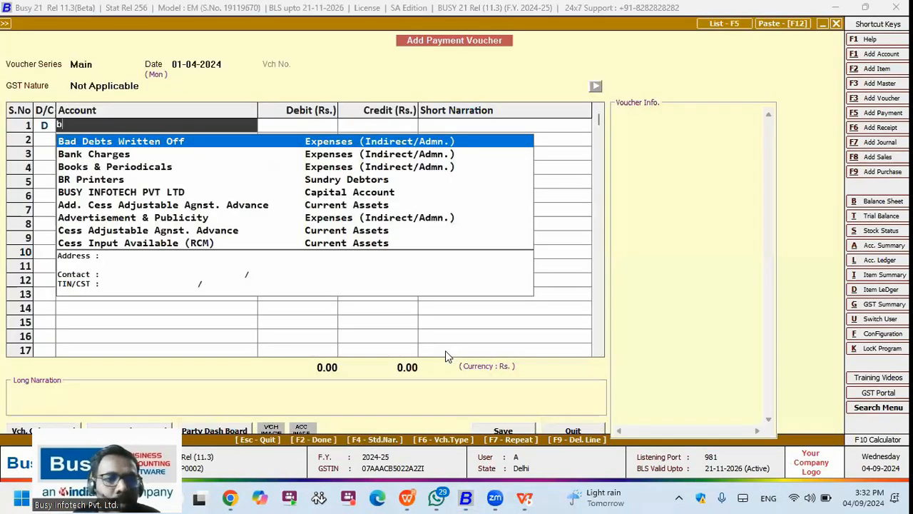
Step: Enter a payment debiting BUSY INFOTECH PVT LTD 10,000.00 against the HDFC OD account
{"action": "type", "text": "u"}
{"action": "key", "text": "Return"}
{"action": "type", "text": "1"}
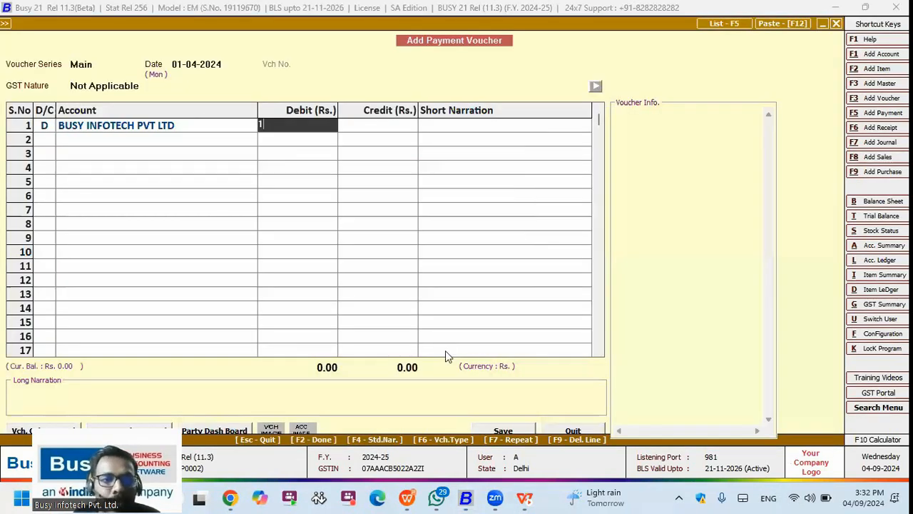
{"action": "type", "text": "0,000"}
{"action": "key", "text": "Return"}
{"action": "key", "text": "Return"}
{"action": "key", "text": "Return"}
{"action": "type", "text": "h"}
{"action": "key", "text": "Return"}
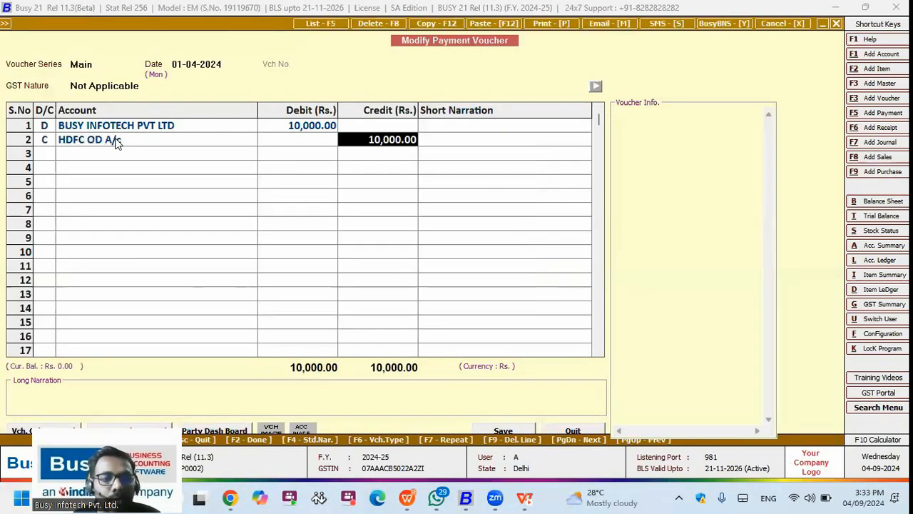
{"action": "left_click", "coordinate": [114, 139]}
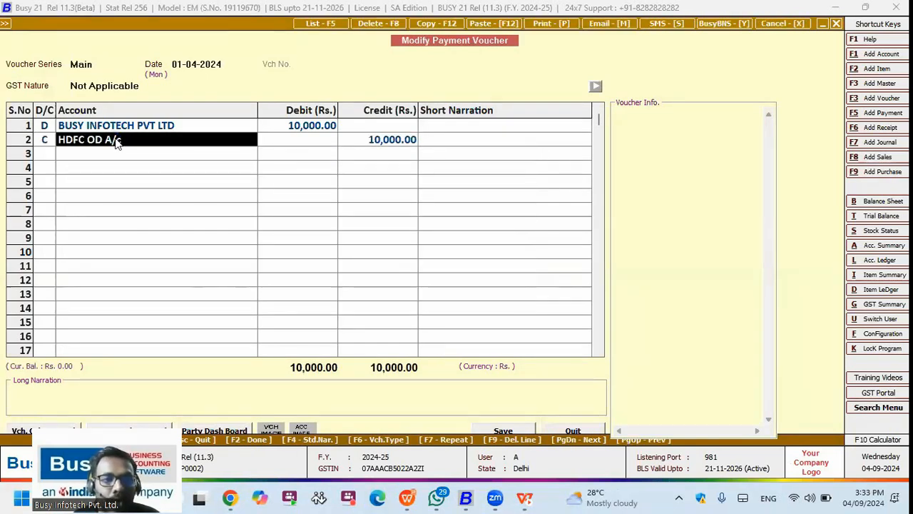
Step: Create a new account 'Hdfc Bank' under the Bank Accounts group
{"action": "key", "text": "F3"}
{"action": "type", "text": "hdfc Bank"}
{"action": "key", "text": "Return"}
{"action": "key", "text": "Return"}
{"action": "key", "text": "Return"}
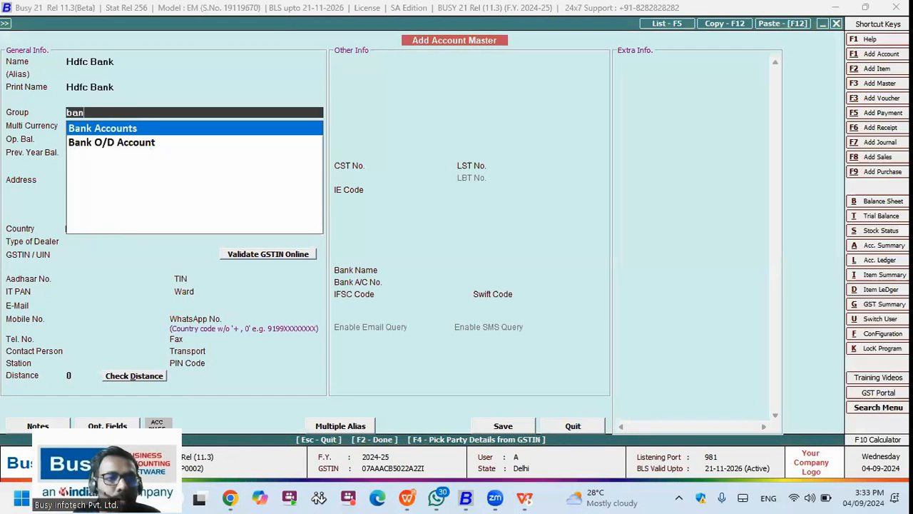
{"action": "key", "text": "Return"}
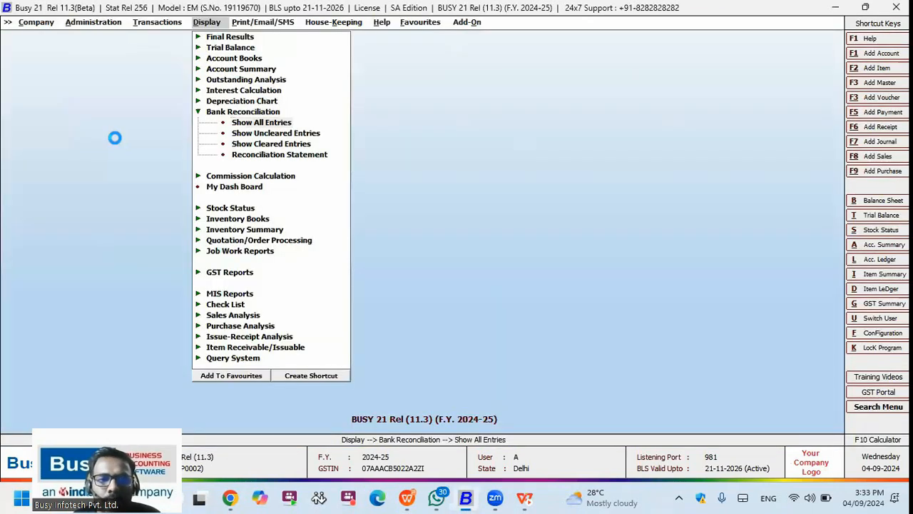
Step: Reconcile Hdfc Bank, marking the payment cleared on 01-04-2024
{"action": "key", "text": "Return"}
{"action": "key", "text": "Return"}
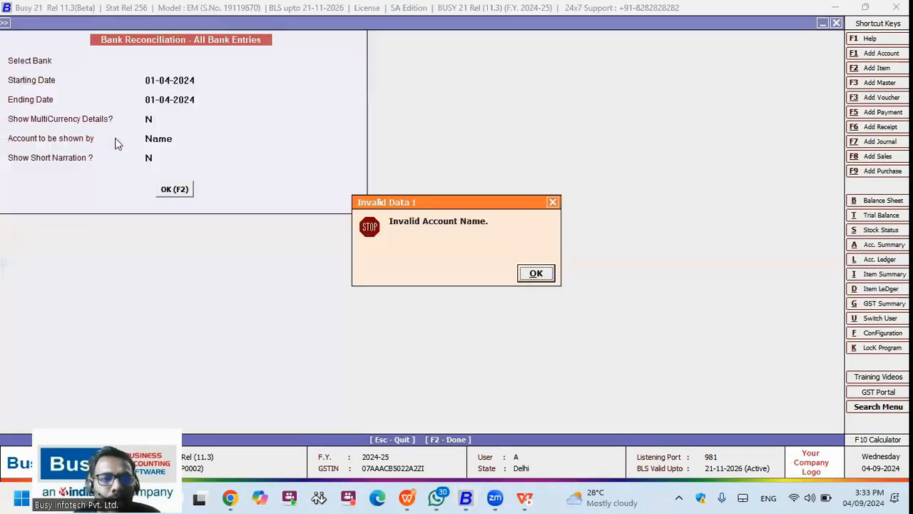
{"action": "key", "text": "Return"}
{"action": "key", "text": "Return"}
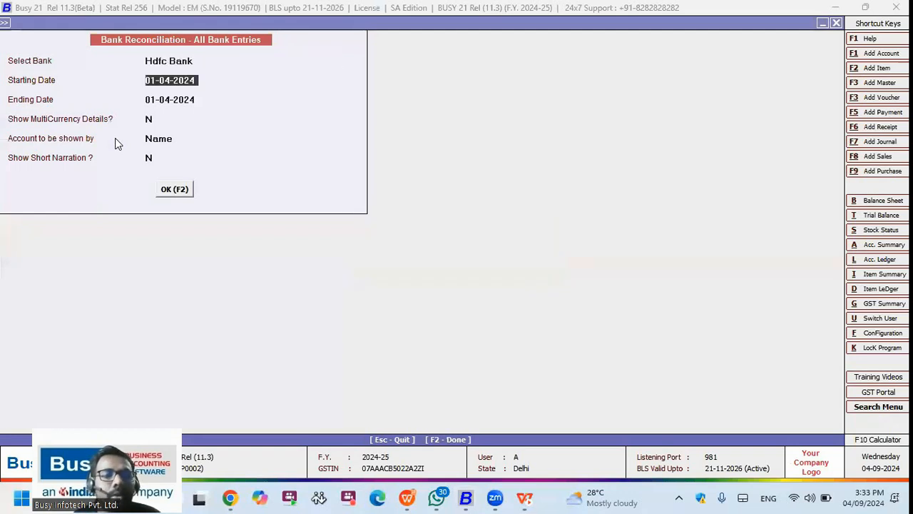
{"action": "key", "text": "F2"}
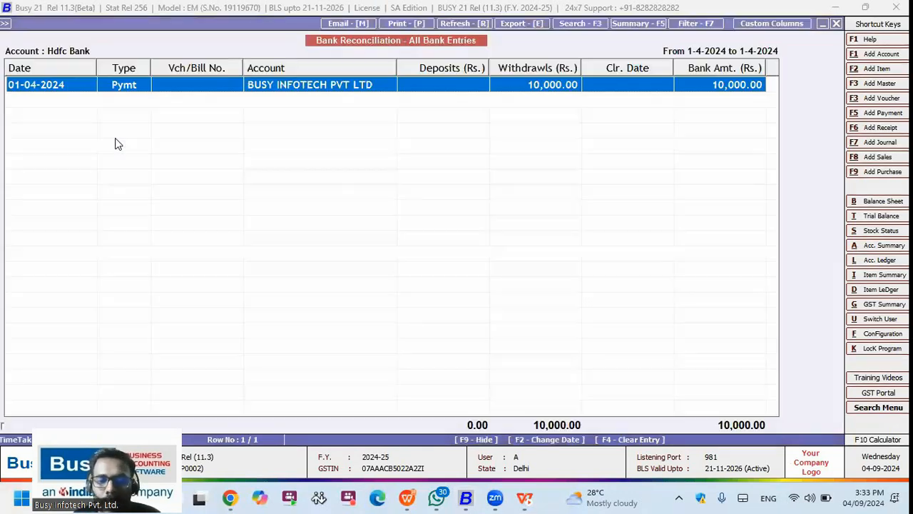
{"action": "key", "text": "Return"}
{"action": "key", "text": "Return"}
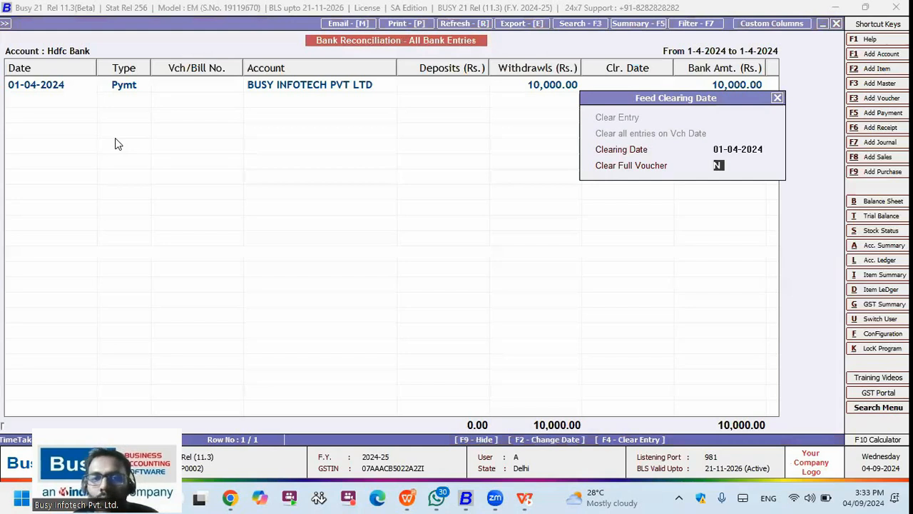
{"action": "key", "text": "Return"}
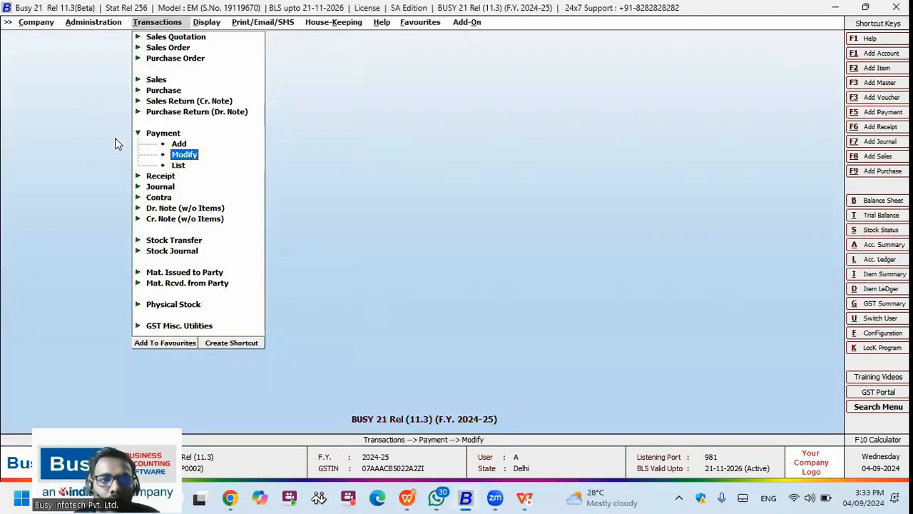
{"action": "key", "text": "Return"}
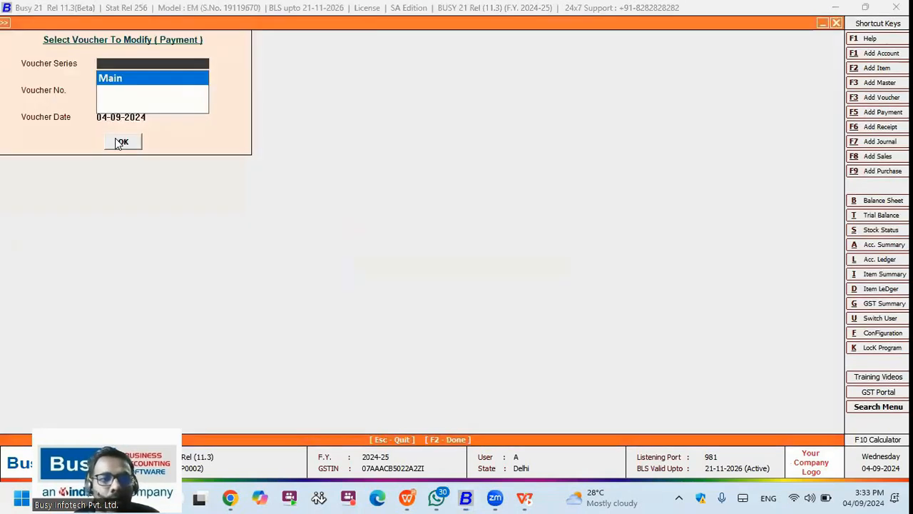
Step: Reopen the Main-series payment voucher and change its debit amount to 1,20,000.00
{"action": "left_click", "coordinate": [120, 142]}
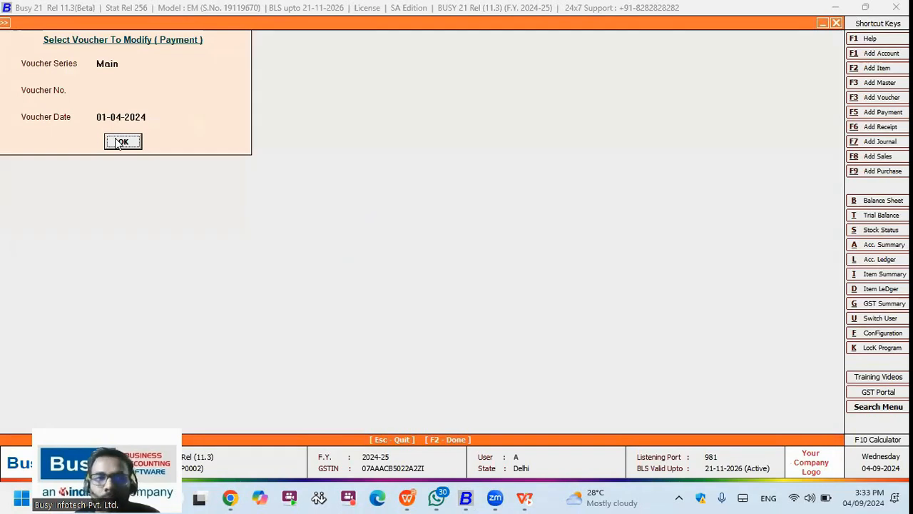
{"action": "left_click", "coordinate": [119, 142]}
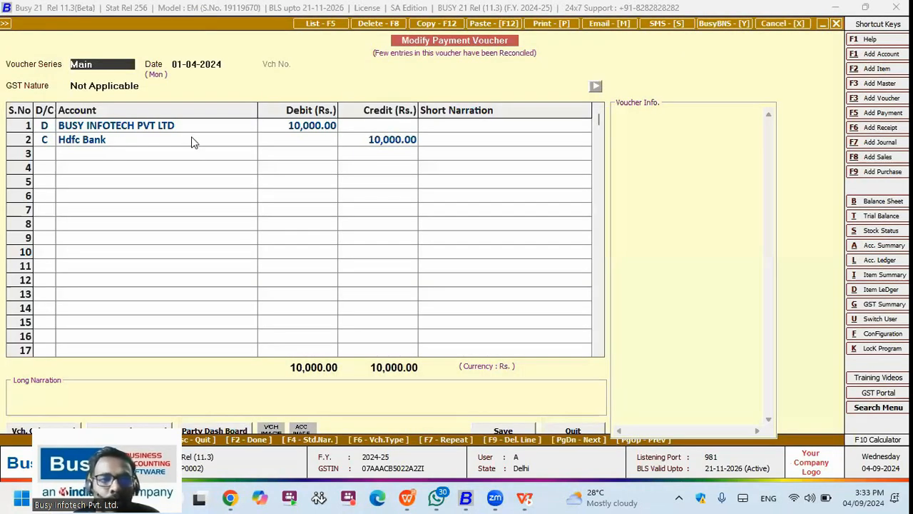
{"action": "left_click", "coordinate": [316, 131]}
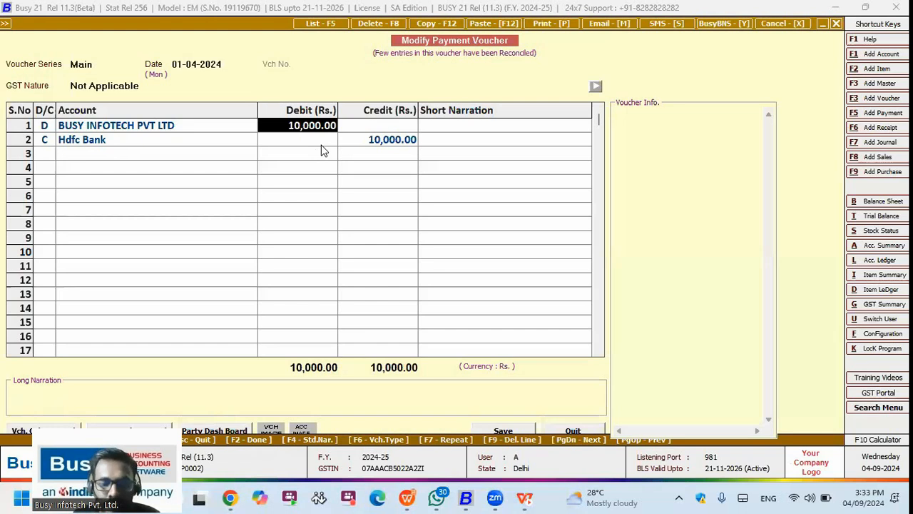
{"action": "type", "text": "120000"}
{"action": "key", "text": "Return"}
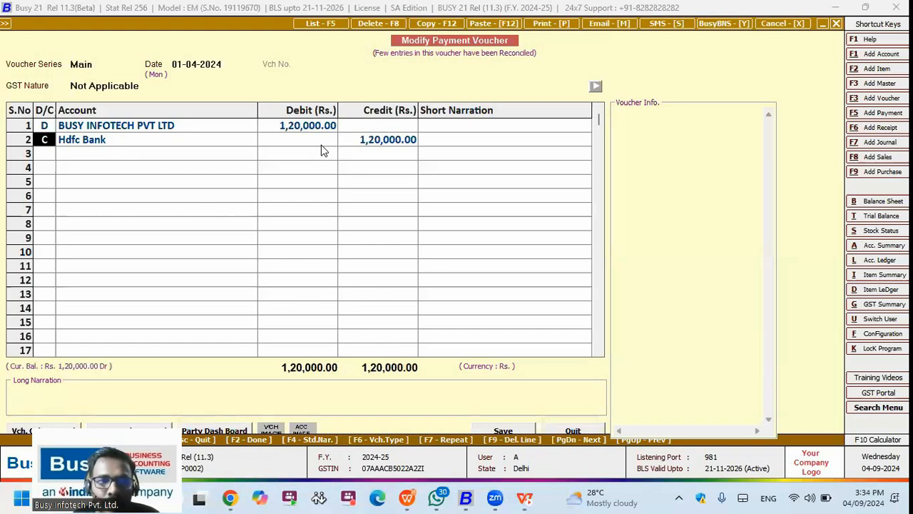
{"action": "key", "text": "F2"}
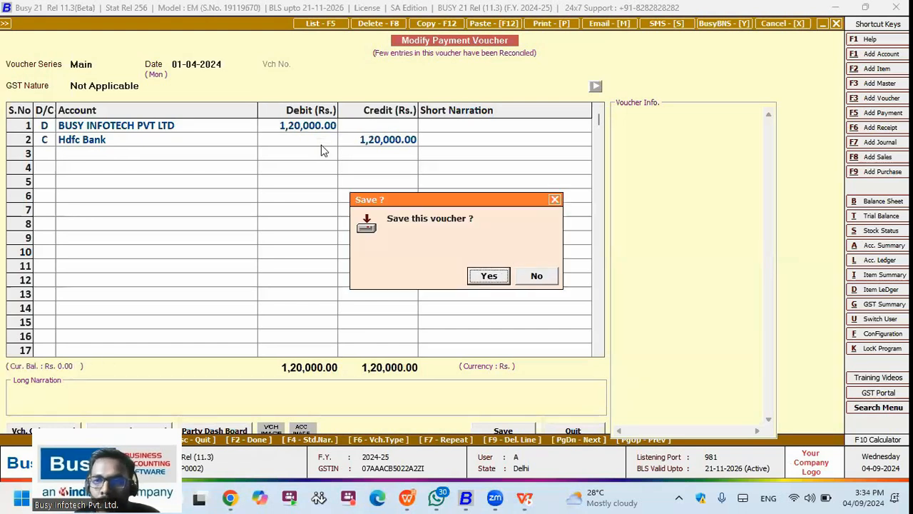
{"action": "key", "text": "Escape"}
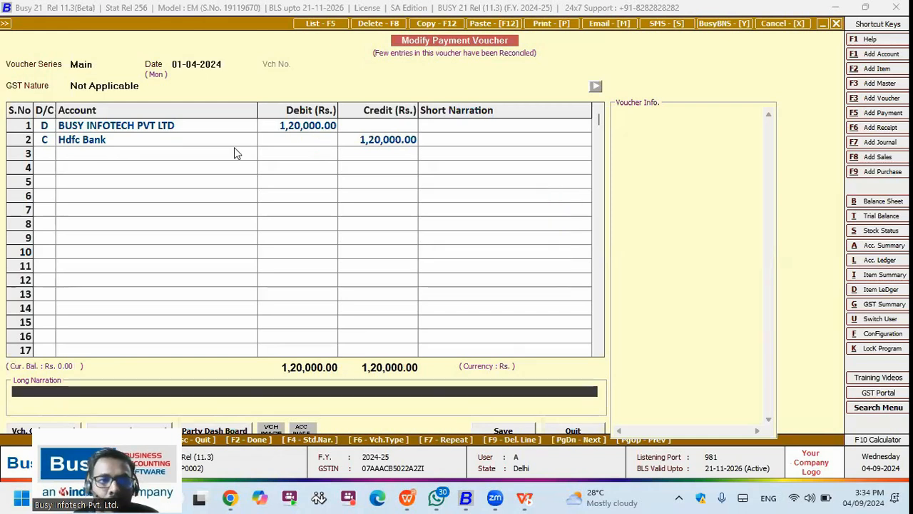
Step: Change the voucher date to 05-04-2024 and dismiss the 'Invalid Voucher Date!' warning
{"action": "left_click", "coordinate": [216, 64]}
{"action": "left_click", "coordinate": [185, 66]}
{"action": "key", "text": "BackSpace"}
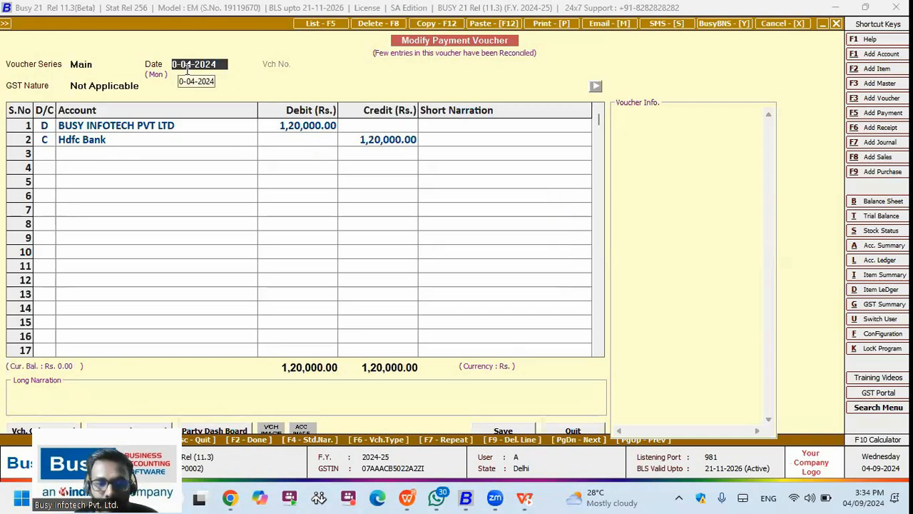
{"action": "type", "text": "5"}
{"action": "key", "text": "Return"}
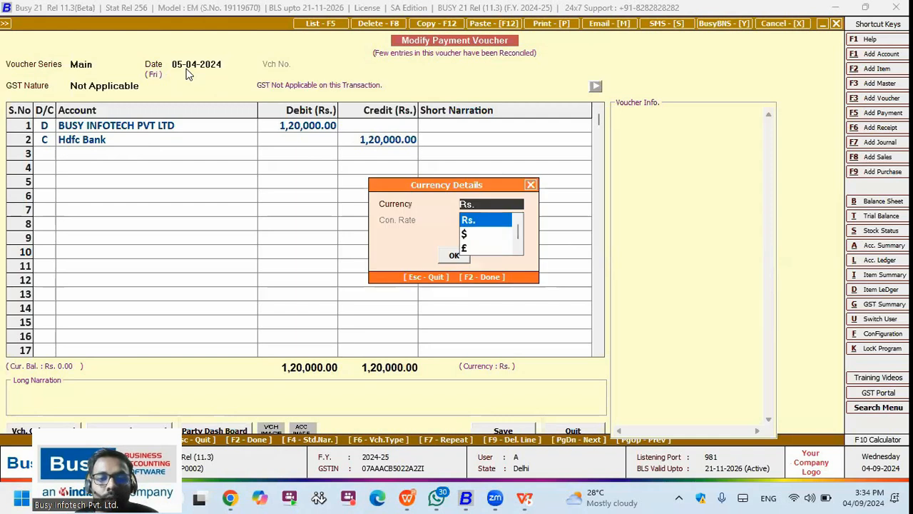
{"action": "key", "text": "Return"}
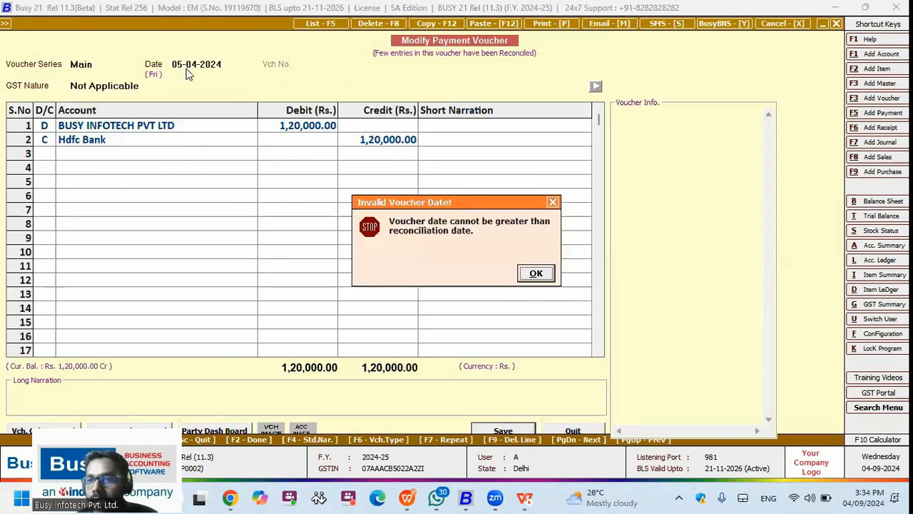
{"action": "key", "text": "Return"}
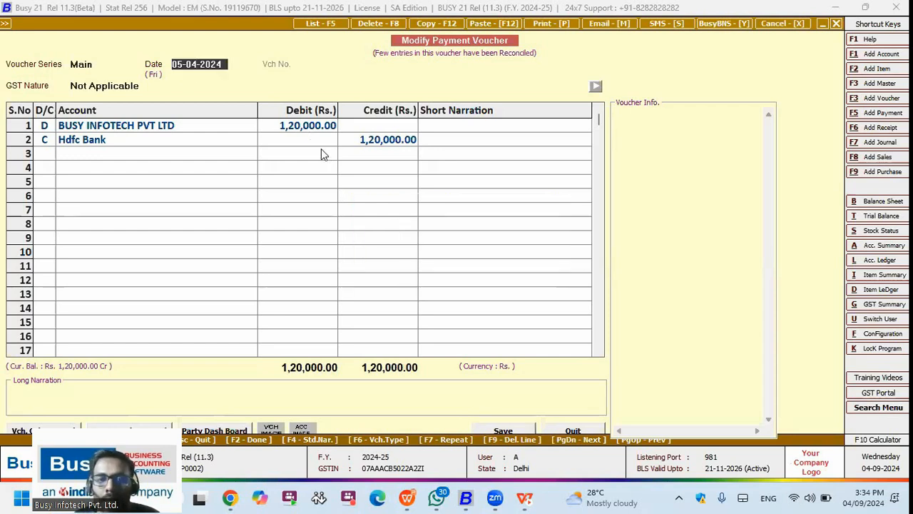
{"action": "key", "text": "Return"}
{"action": "key", "text": "Return"}
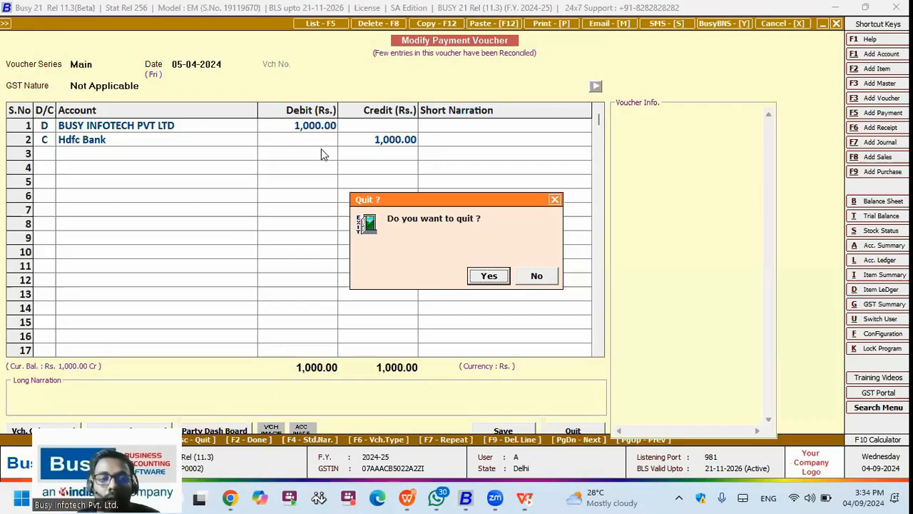
Step: Open the Standard Sales Invoice body items column configuration under Invoice/Document Printing
{"action": "key", "text": "Return"}
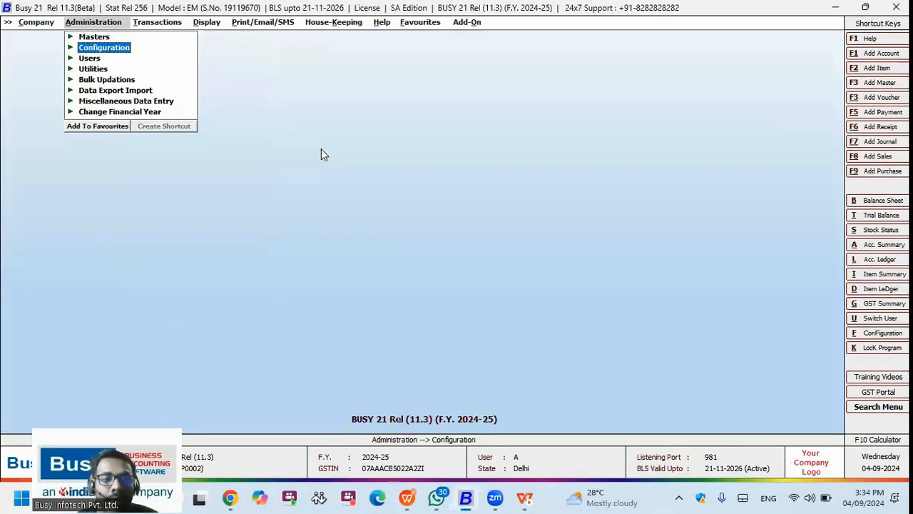
{"action": "key", "text": "Return"}
{"action": "key", "text": "i"}
{"action": "key", "text": "Return"}
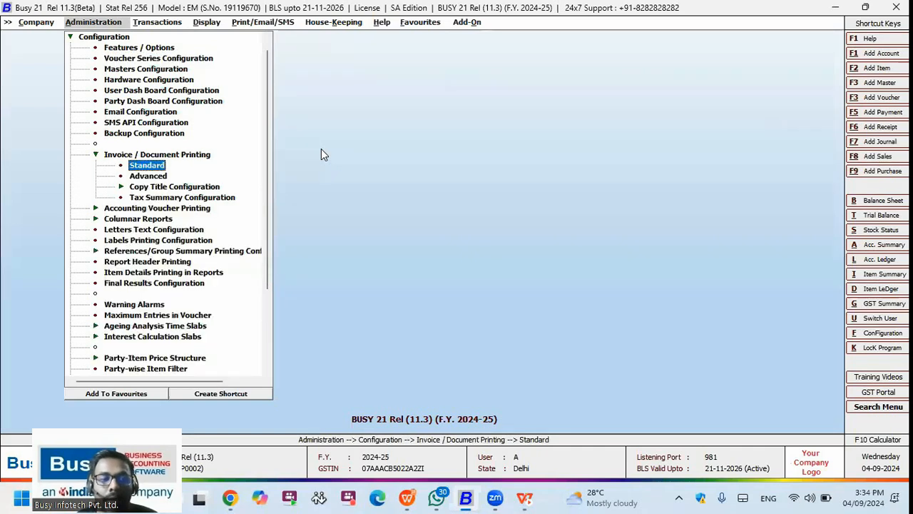
{"action": "key", "text": "Return"}
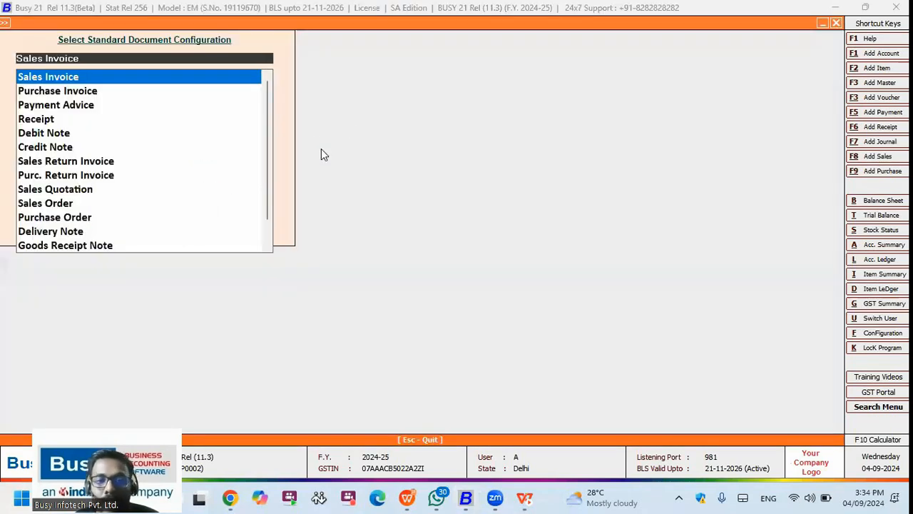
{"action": "key", "text": "Return"}
{"action": "key", "text": "Return"}
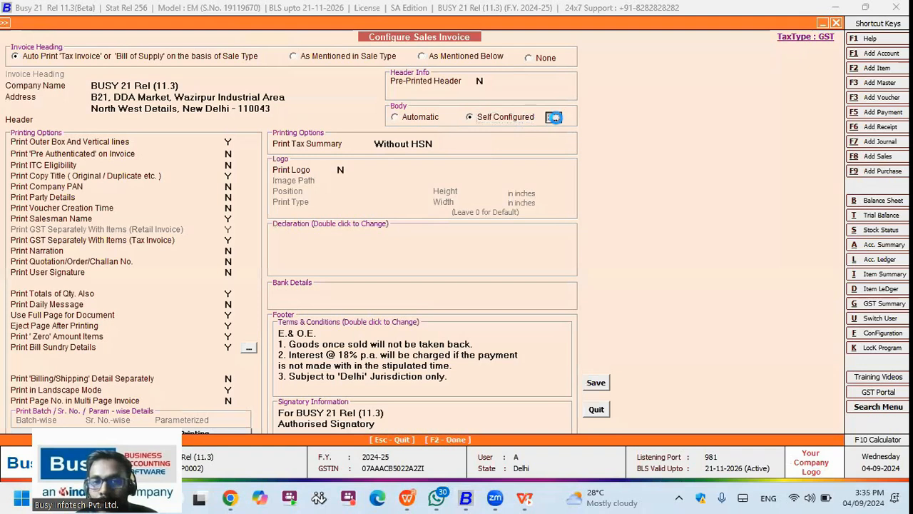
{"action": "key", "text": "Return"}
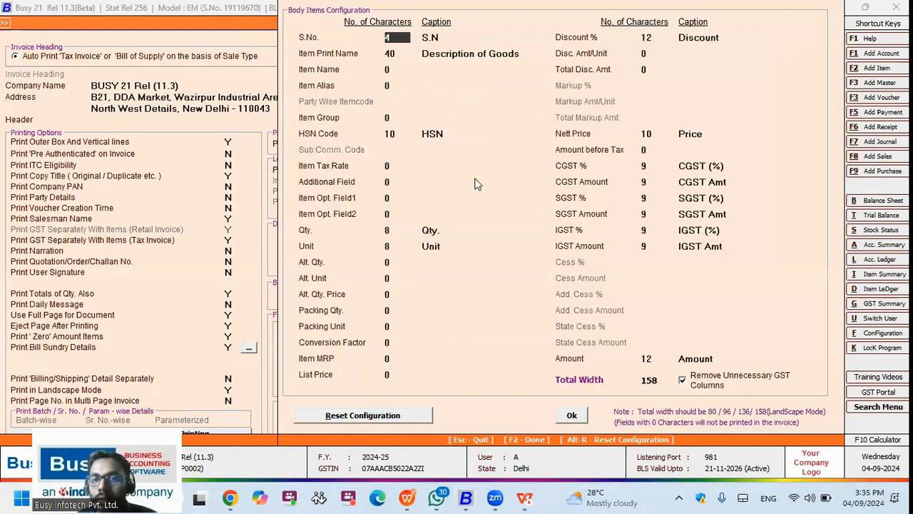
{"action": "key", "text": "Return"}
{"action": "key", "text": "Return"}
{"action": "key", "text": "Return"}
{"action": "key", "text": "Return"}
{"action": "key", "text": "Return"}
{"action": "key", "text": "Return"}
{"action": "key", "text": "Return"}
{"action": "key", "text": "Return"}
{"action": "key", "text": "Return"}
{"action": "key", "text": "Return"}
{"action": "key", "text": "Return"}
{"action": "key", "text": "Return"}
{"action": "key", "text": "Return"}
{"action": "key", "text": "Return"}
{"action": "key", "text": "Return"}
{"action": "key", "text": "Return"}
{"action": "key", "text": "Return"}
{"action": "key", "text": "Return"}
{"action": "key", "text": "Return"}
{"action": "key", "text": "Return"}
{"action": "type", "text": "15"}
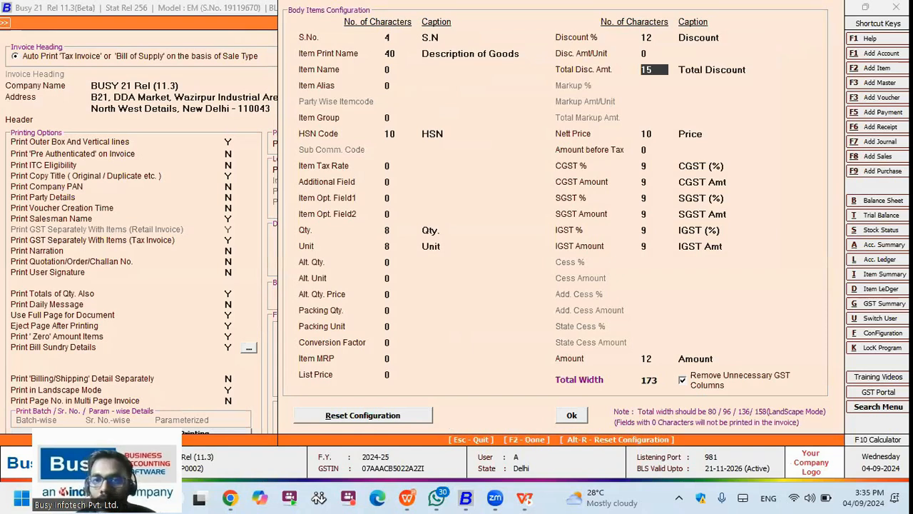
{"action": "key", "text": "Return"}
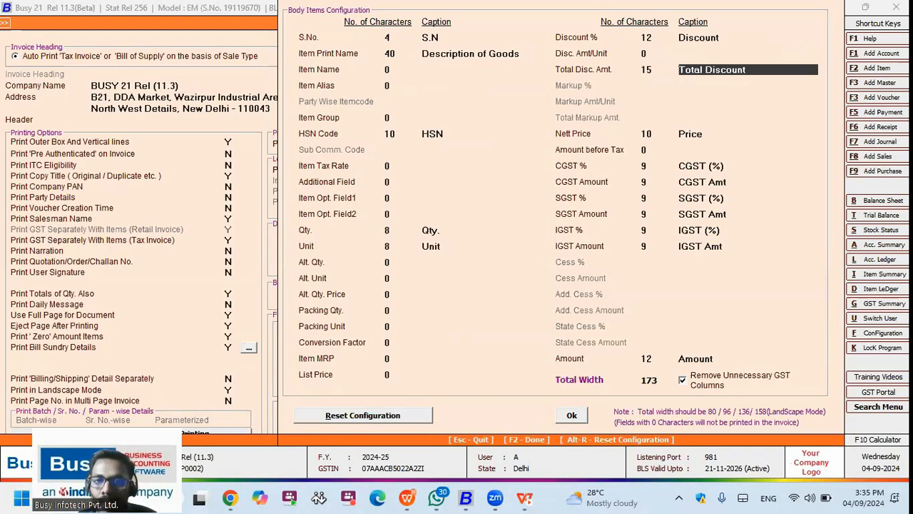
{"action": "key", "text": "Escape"}
Step: Set the Total Disc. Amt. column width to 15 and Item Print Name to 20
{"action": "left_click", "coordinate": [553, 118]}
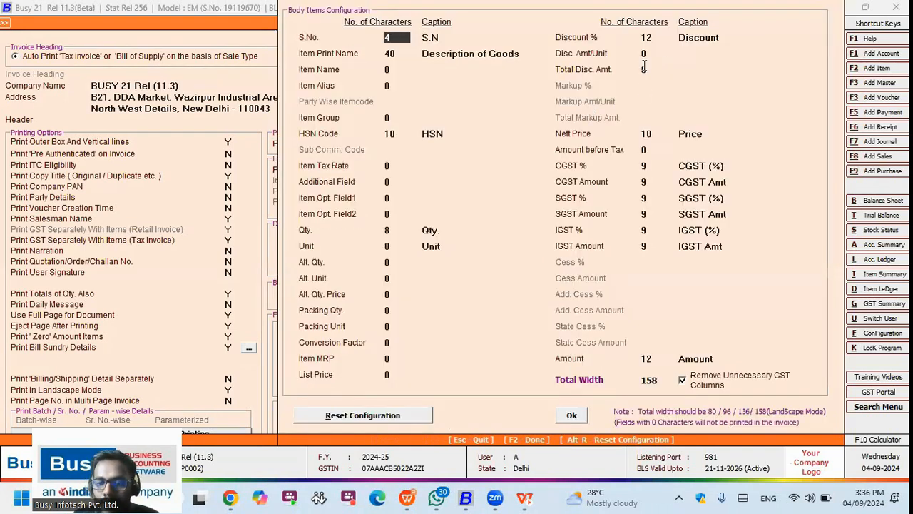
{"action": "left_click", "coordinate": [645, 67]}
{"action": "type", "text": "1"}
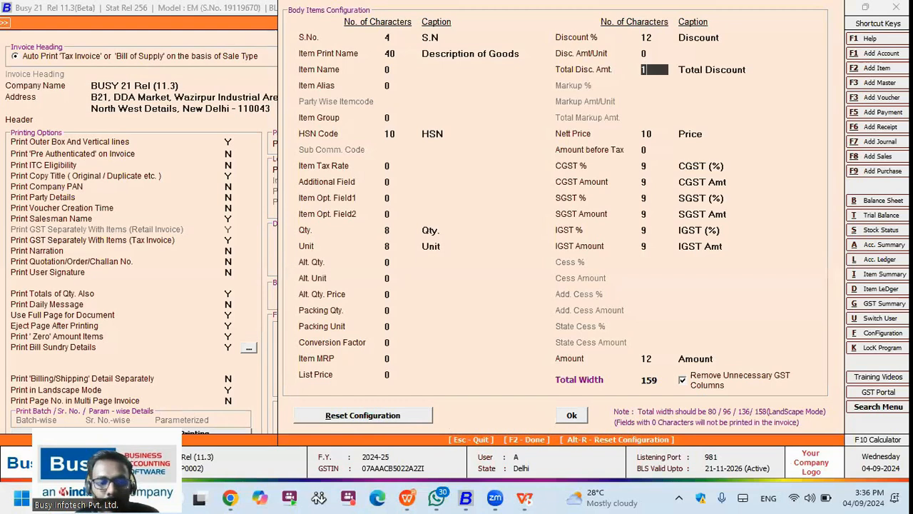
{"action": "type", "text": "5"}
{"action": "key", "text": "Return"}
{"action": "key", "text": "F2"}
{"action": "key", "text": "Return"}
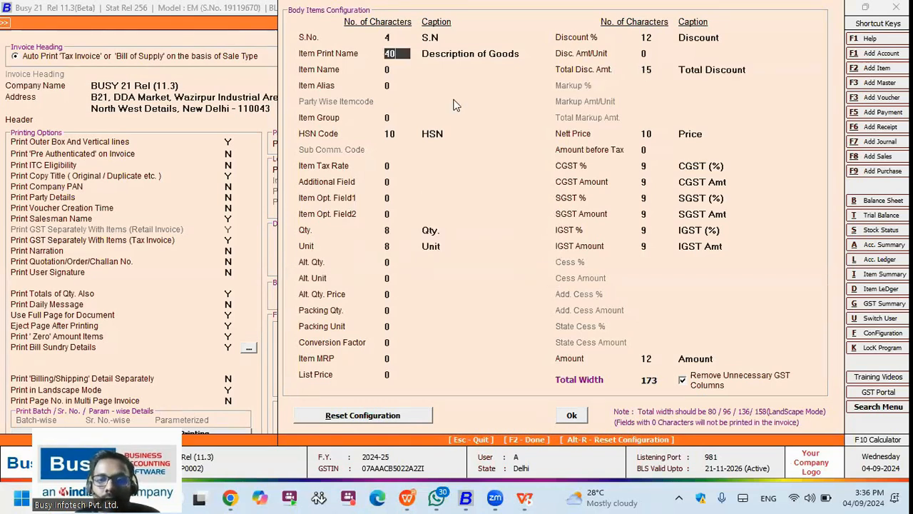
{"action": "type", "text": "20"}
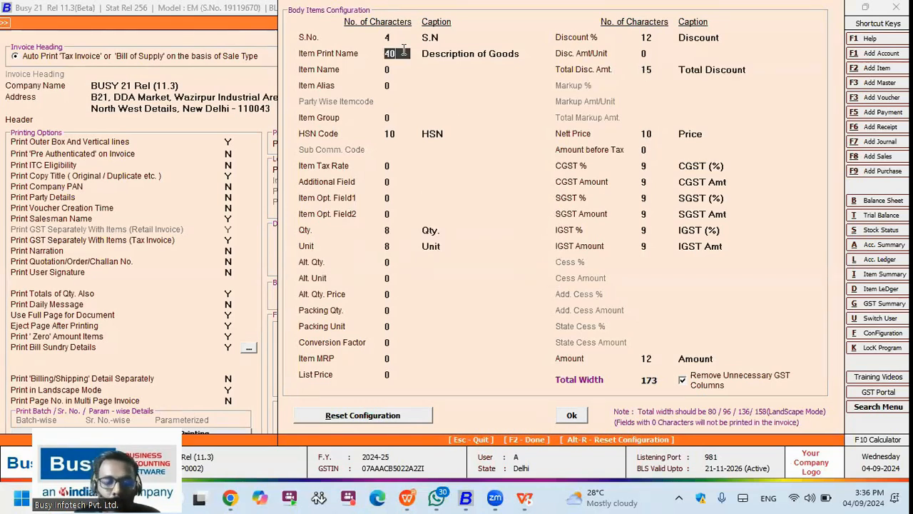
{"action": "key", "text": "Return"}
Step: Set HSN Code and Unit widths to 0, Item Print Name to 21, and save
{"action": "key", "text": "Return"}
{"action": "key", "text": "Return"}
{"action": "key", "text": "Return"}
{"action": "key", "text": "Return"}
{"action": "type", "text": "0"}
{"action": "key", "text": "Return"}
{"action": "key", "text": "Return"}
{"action": "key", "text": "Return"}
{"action": "key", "text": "Return"}
{"action": "key", "text": "Return"}
{"action": "key", "text": "Return"}
{"action": "key", "text": "Return"}
{"action": "type", "text": "0"}
{"action": "key", "text": "Return"}
{"action": "left_click", "coordinate": [404, 53]}
{"action": "type", "text": "21"}
{"action": "key", "text": "Return"}
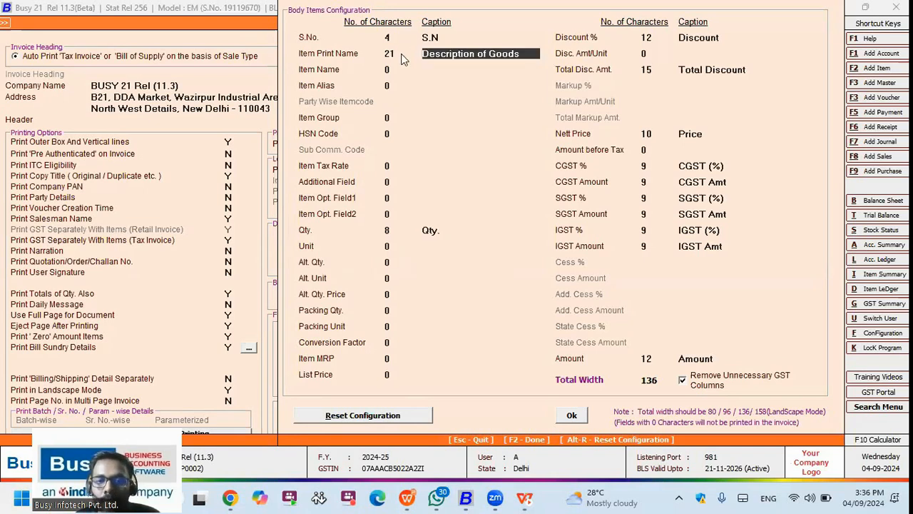
{"action": "key", "text": "F2"}
{"action": "key", "text": "F2"}
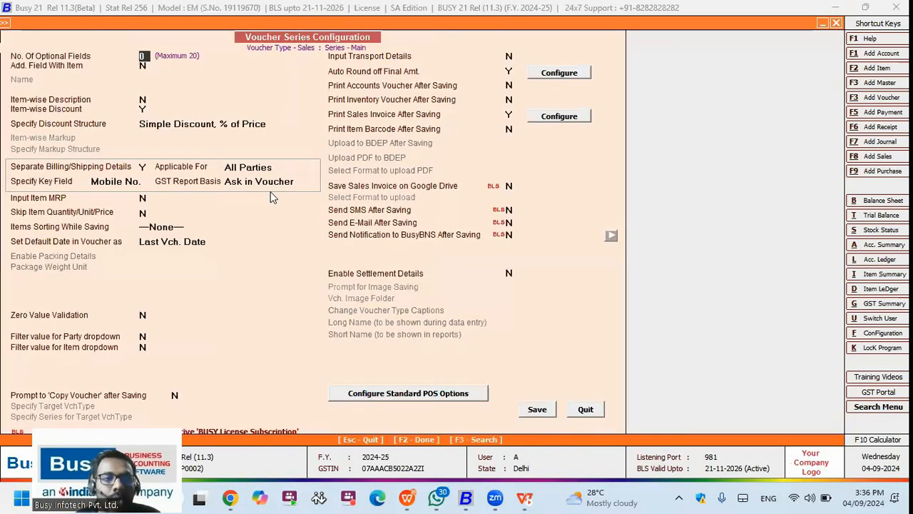
{"action": "key", "text": "F2"}
Step: Modify sales voucher BCH02, stepping through its item lines to the invoice print preview
{"action": "key", "text": "Right"}
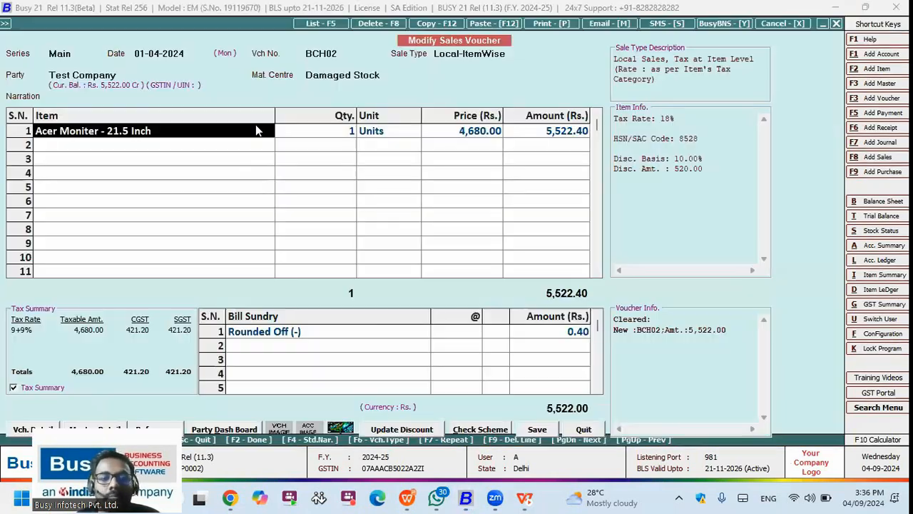
{"action": "key", "text": "Return"}
{"action": "key", "text": "Return"}
{"action": "key", "text": "Return"}
{"action": "key", "text": "Return"}
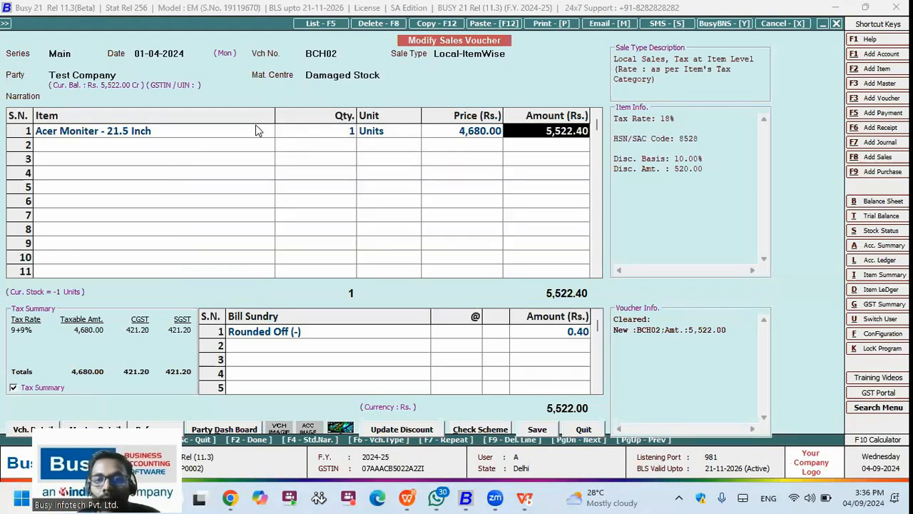
{"action": "key", "text": "Return"}
{"action": "key", "text": "F2"}
{"action": "key", "text": "F2"}
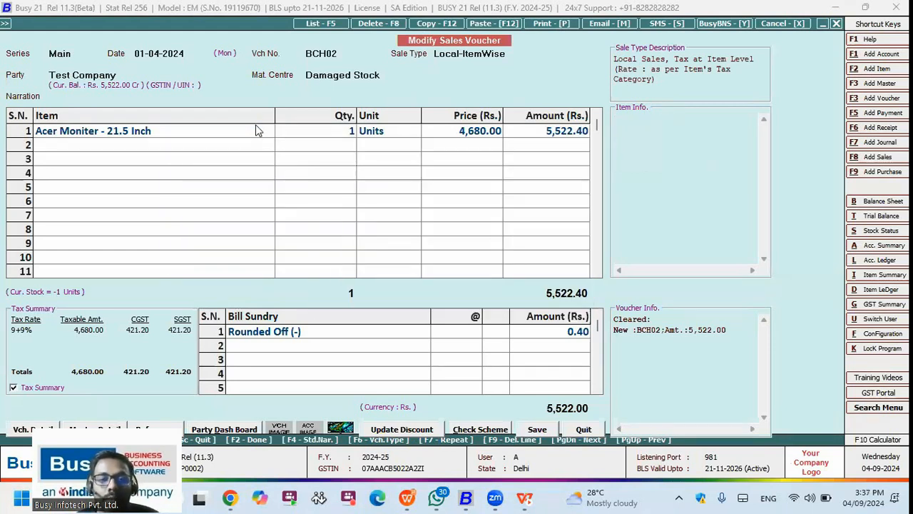
{"action": "key", "text": "F2"}
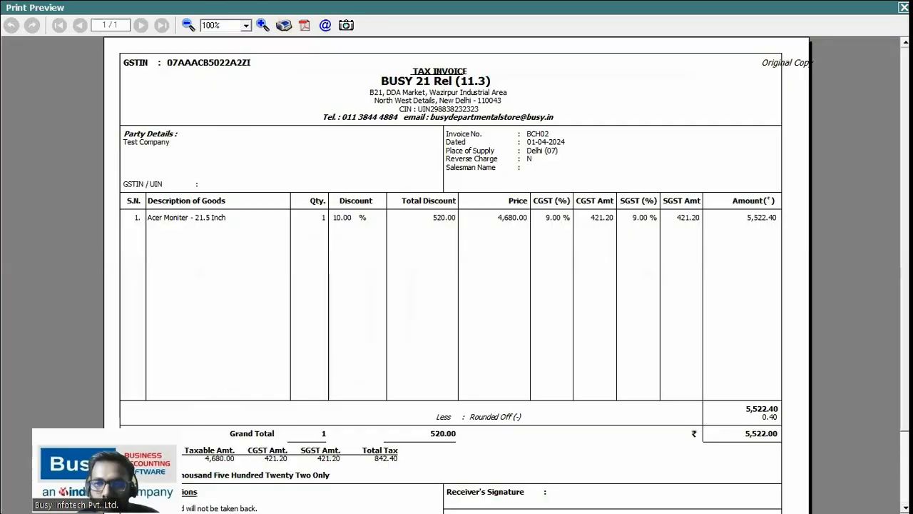
{"action": "scroll", "coordinate": [457, 271], "scroll_direction": "down", "scroll_amount": 2}
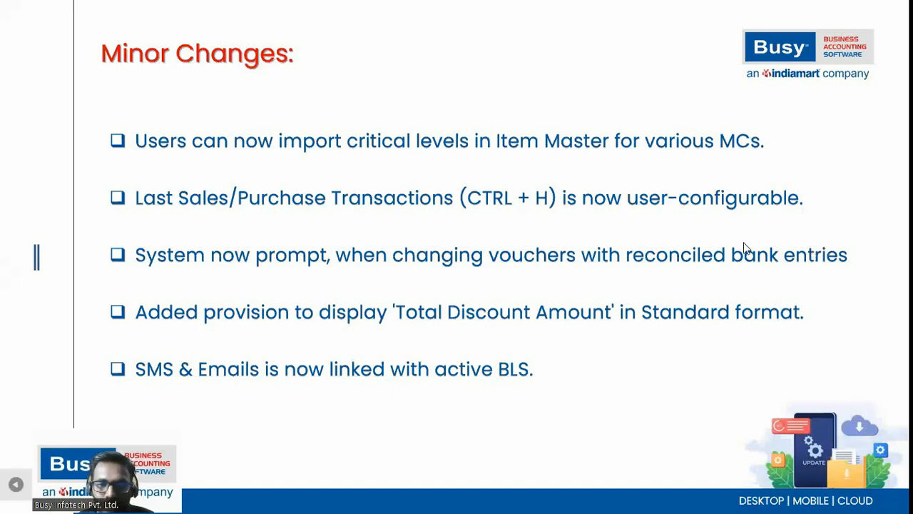
Step: Advance the Minor Changes slide, then quit sales voucher BCH02 without saving
{"action": "left_click", "coordinate": [702, 407]}
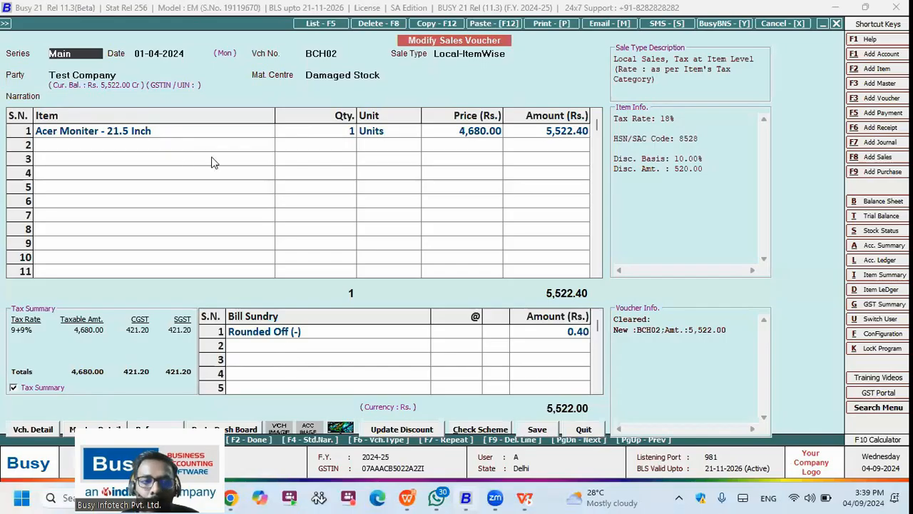
{"action": "left_click", "coordinate": [214, 161]}
{"action": "key", "text": "Escape"}
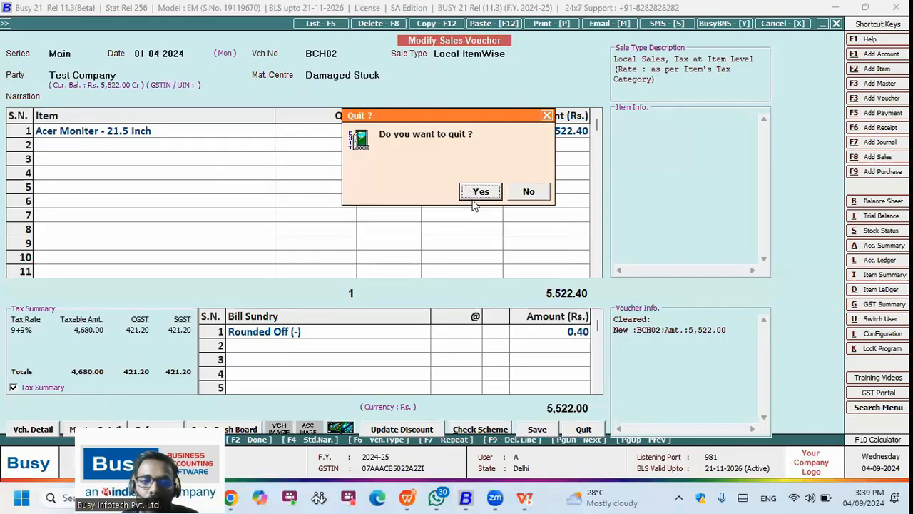
{"action": "key", "text": "Return"}
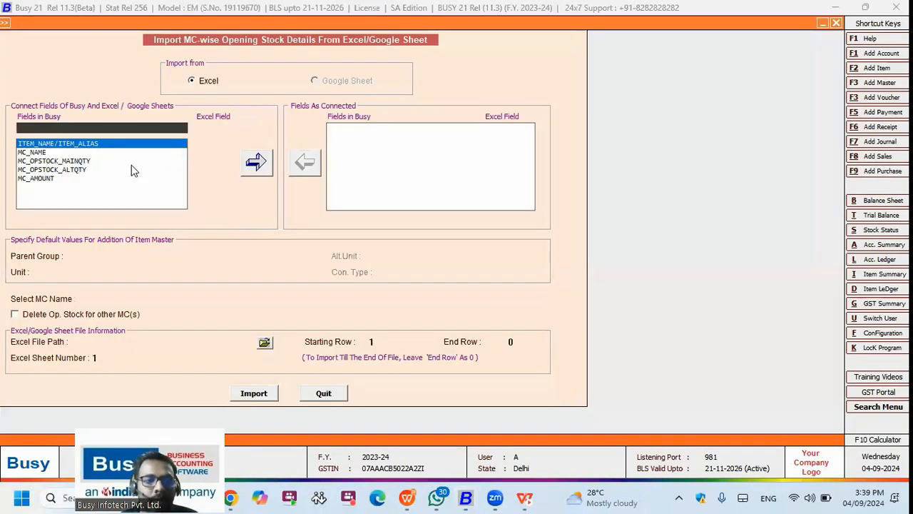
Step: Close the MC-wise opening stock import and check the Bill-By-Bill References import
{"action": "key", "text": "Escape"}
{"action": "left_click", "coordinate": [182, 188]}
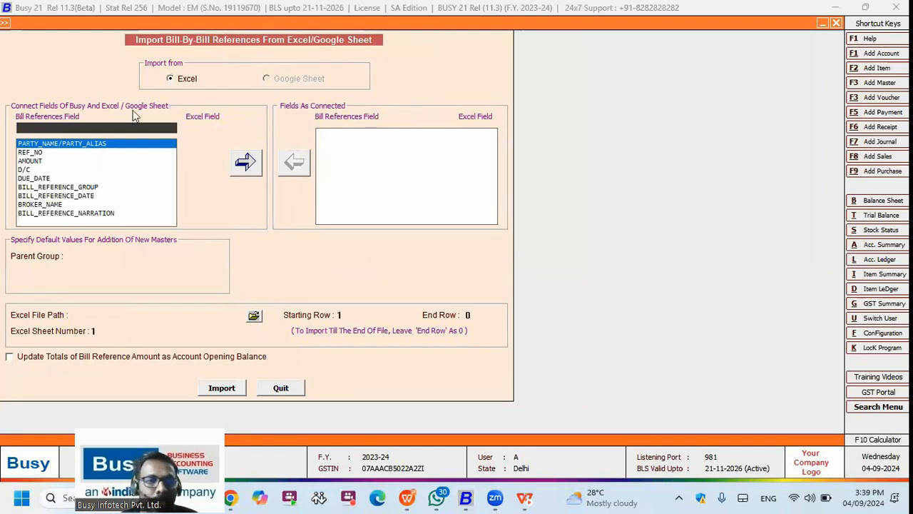
{"action": "key", "text": "Escape"}
{"action": "left_click", "coordinate": [116, 70]}
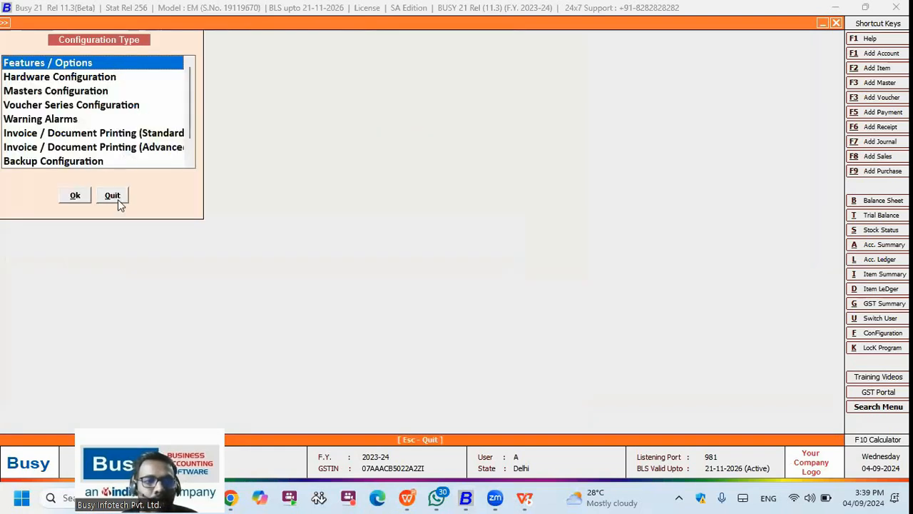
Step: Set 'Enable Google Drive Linked Features' to Y in General Features/Options
{"action": "key", "text": "Return"}
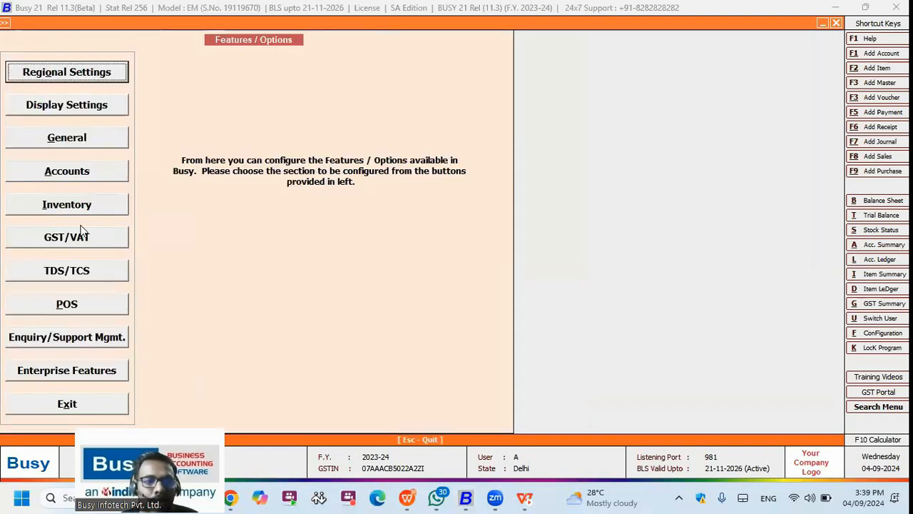
{"action": "left_click", "coordinate": [84, 145]}
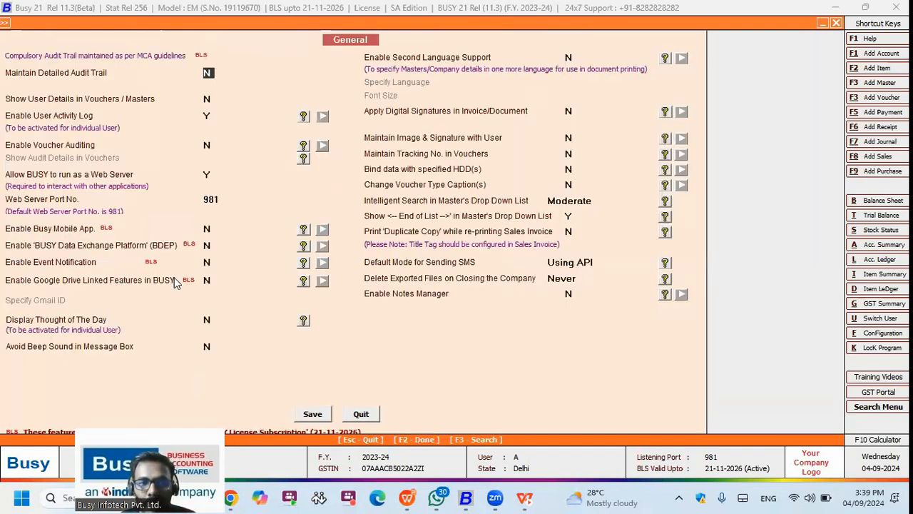
{"action": "left_click", "coordinate": [207, 282]}
{"action": "type", "text": "y"}
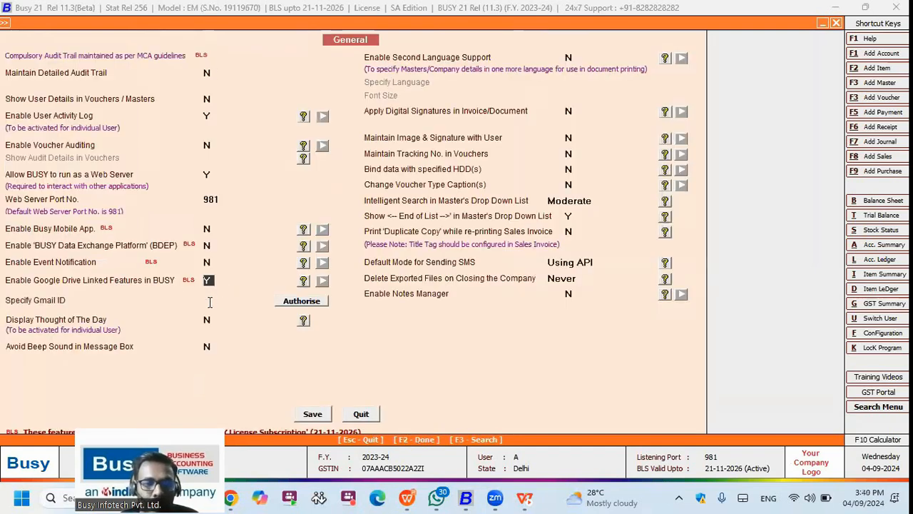
{"action": "left_click", "coordinate": [209, 301]}
{"action": "type", "text": "s"}
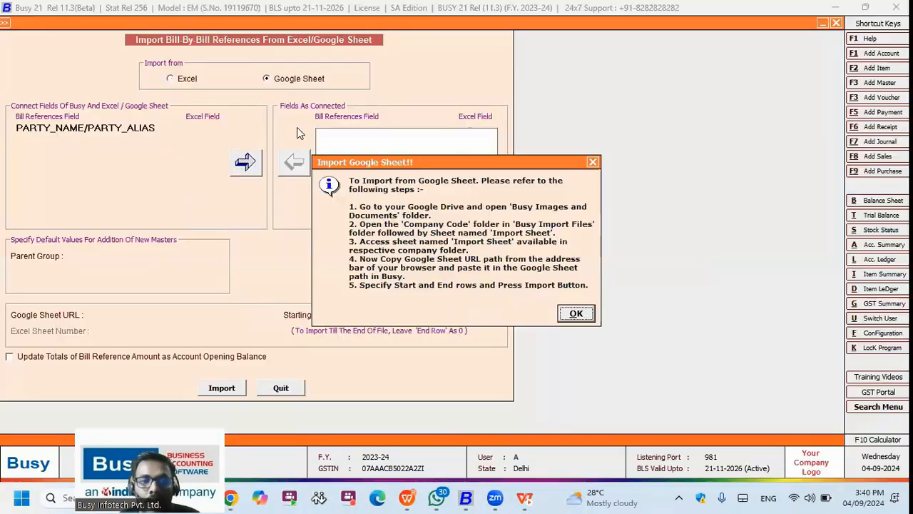
{"action": "key", "text": "Return"}
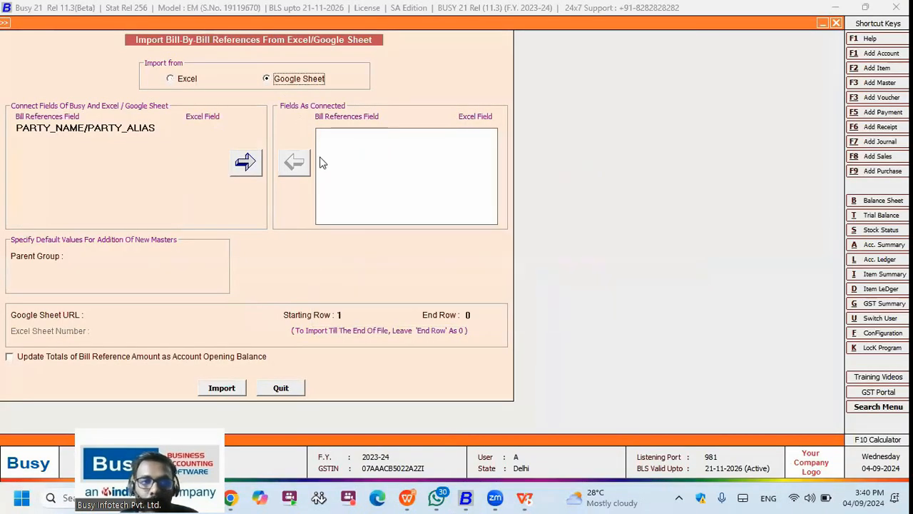